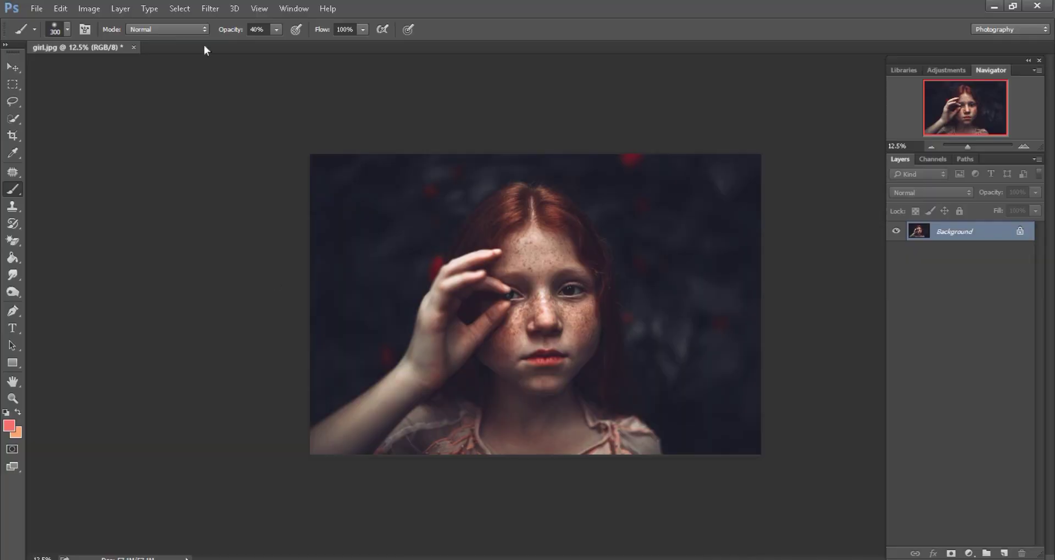
Step: Open the Filter menu to show the filters available for the portrait
click(210, 9)
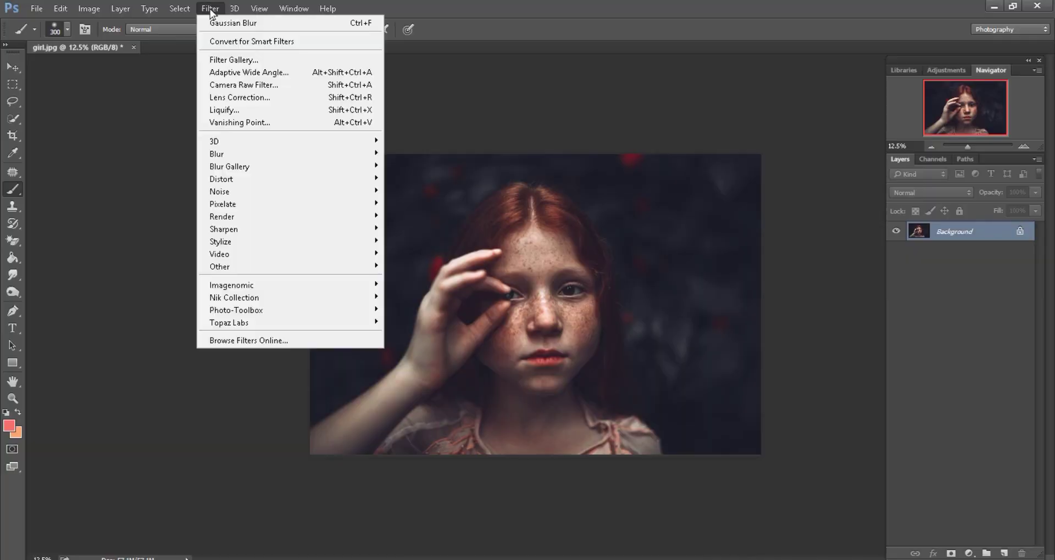
Step: Open Camera Raw Filter, zoom the preview on the face, raise Clarity to +100 and darken Blacks
click(235, 86)
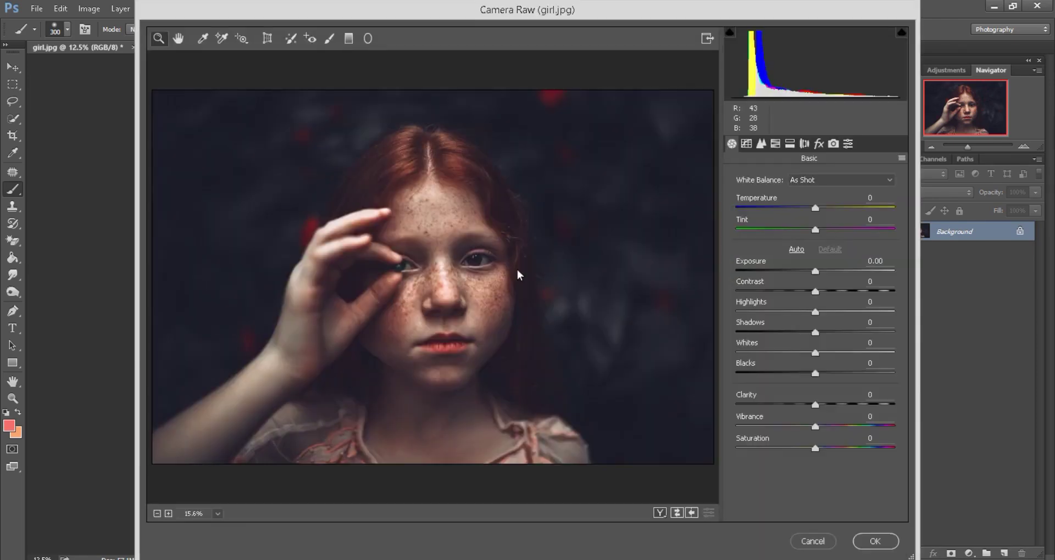
click(516, 269)
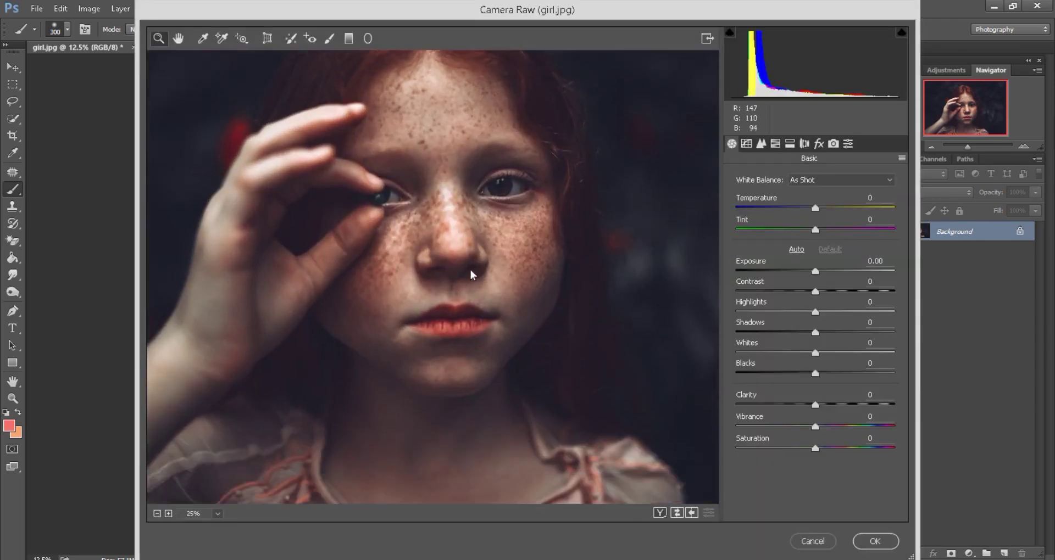
drag(815, 404, 906, 406)
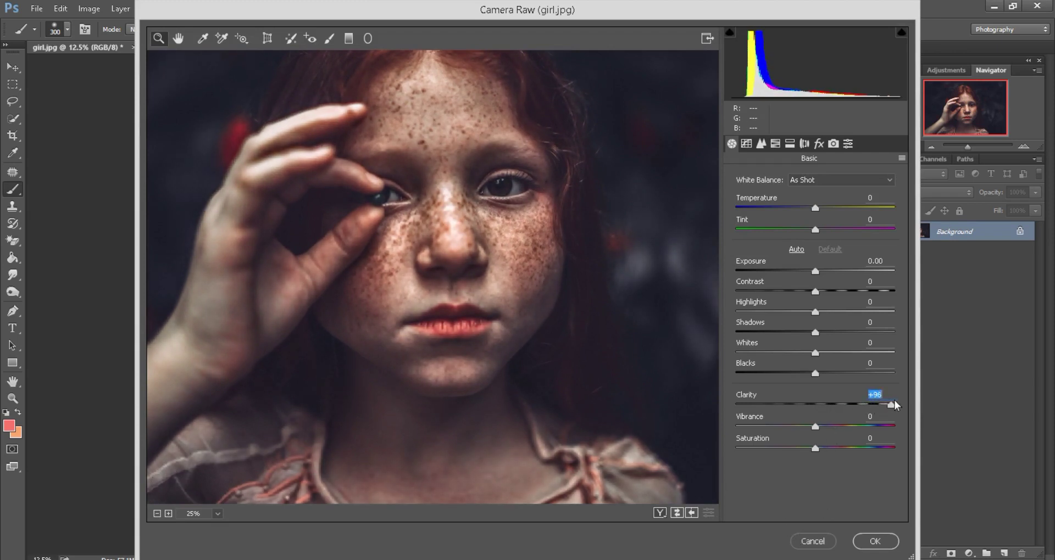
drag(815, 373, 798, 373)
key(ctrl+minus)
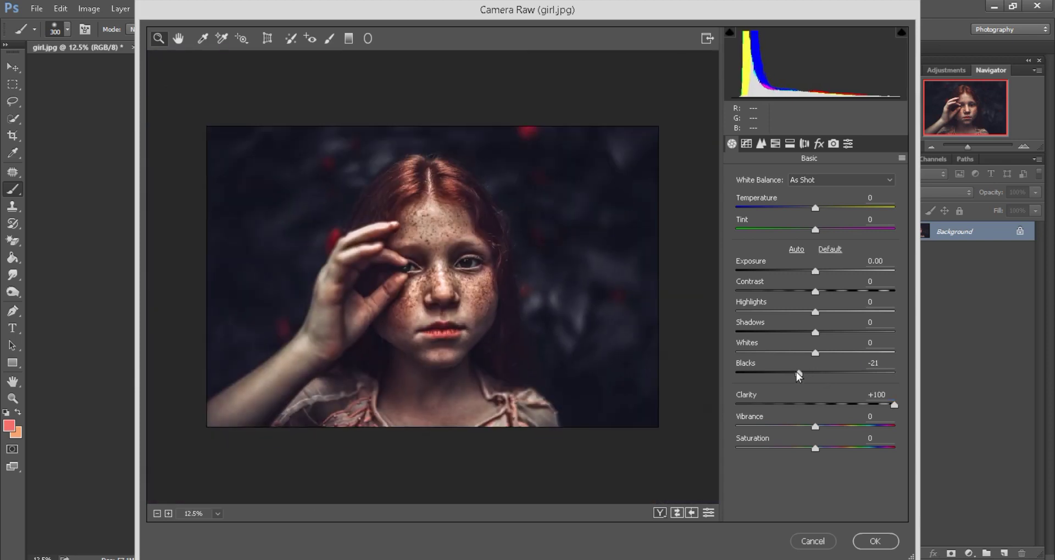
Step: Lift Shadows to +50, deepen Blacks to -33 and lower Highlights to -28
mouse_move(815, 332)
mouse_down()
mouse_move(886, 333)
mouse_move(827, 334)
mouse_move(847, 337)
mouse_up()
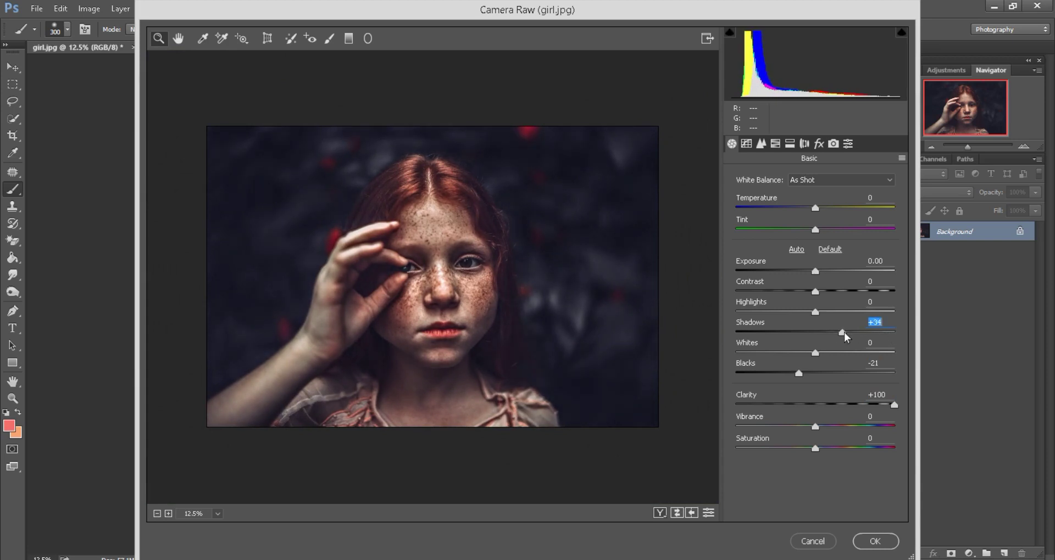
drag(799, 373, 789, 375)
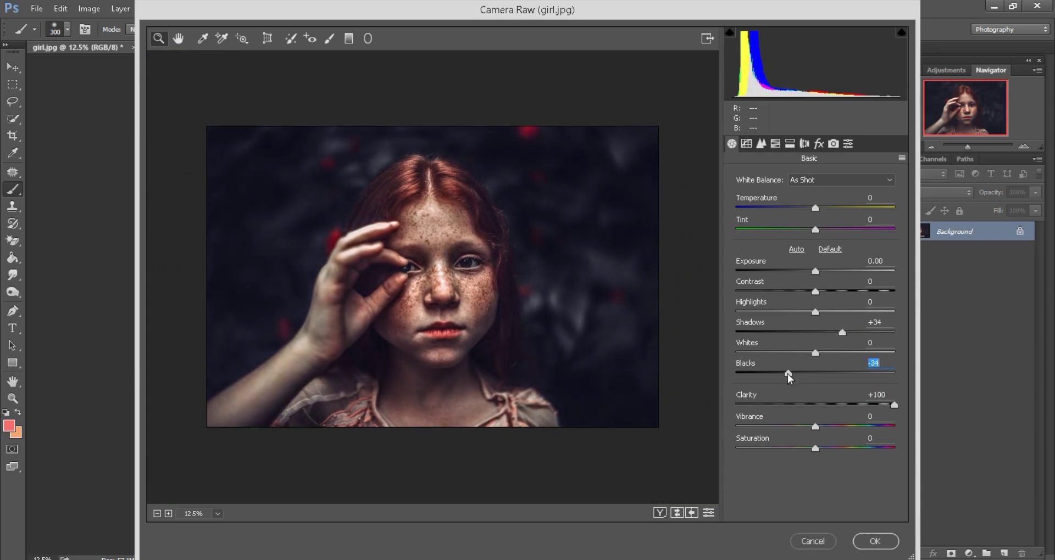
drag(842, 332, 851, 334)
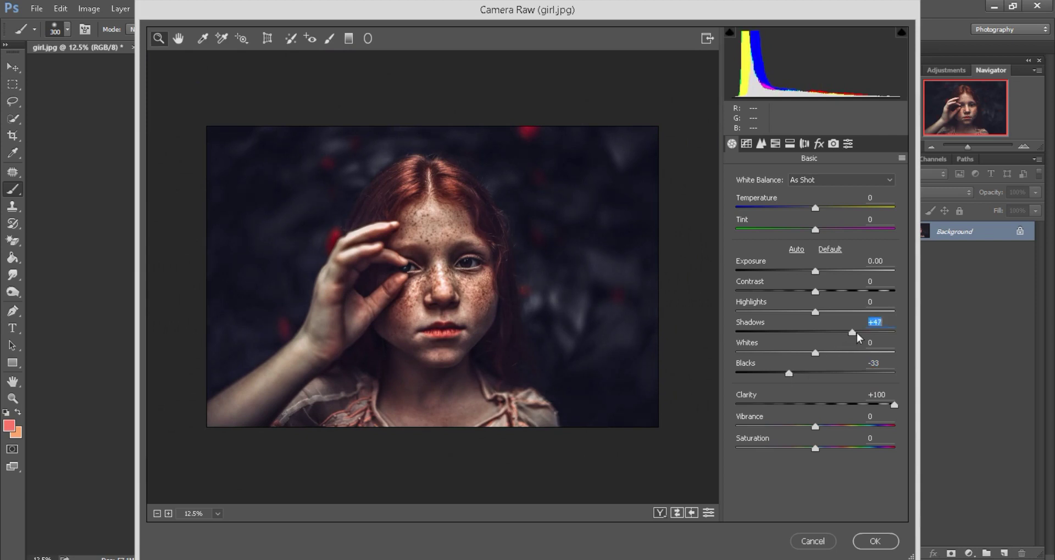
click(814, 313)
mouse_move(806, 314)
mouse_down()
mouse_move(769, 315)
mouse_move(795, 314)
mouse_up()
Step: Commit the Camera Raw edit, duplicate Background as Background copy, zoom in, and select the Smudge tool
click(860, 542)
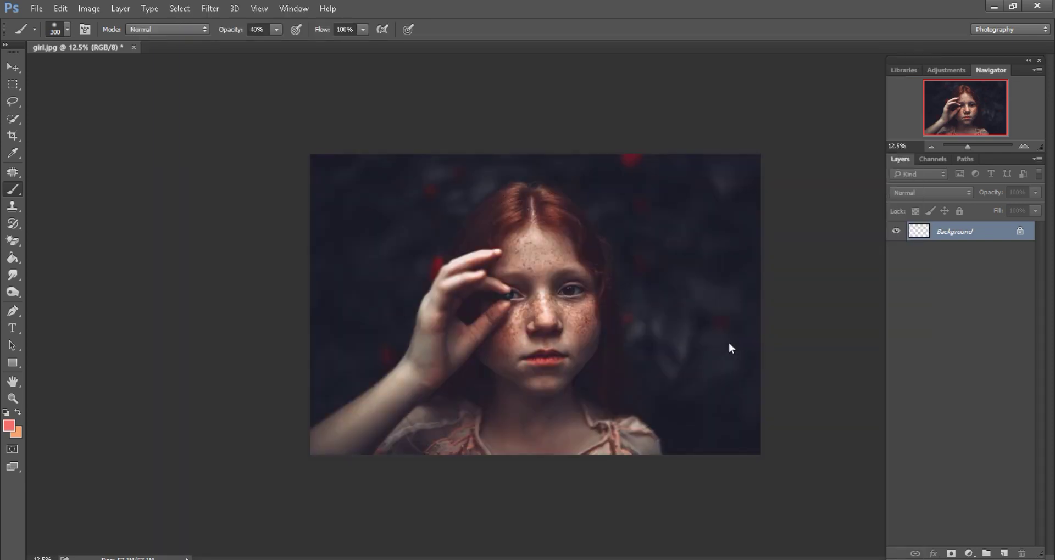
drag(1001, 231, 1004, 553)
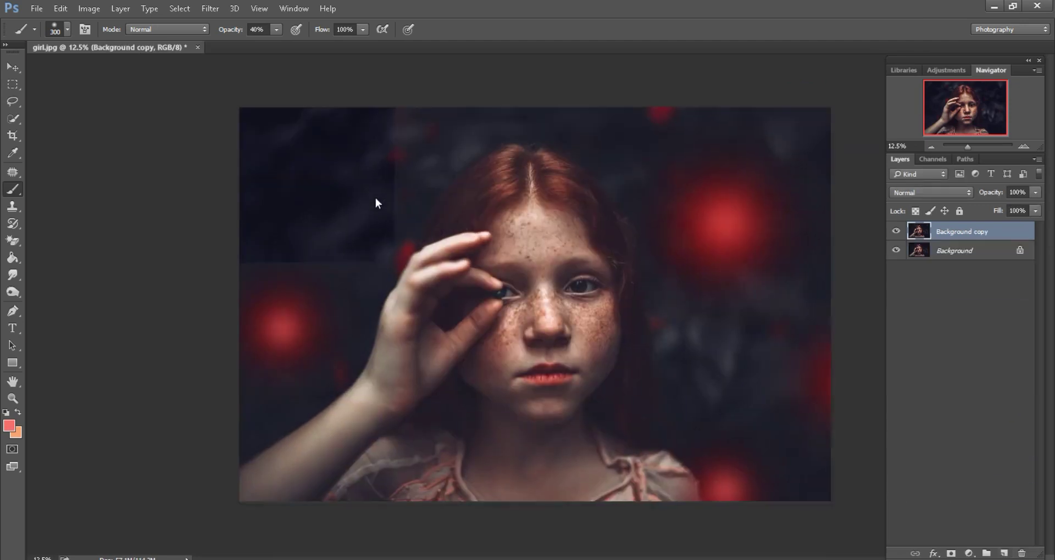
scroll(488, 246, up, 1)
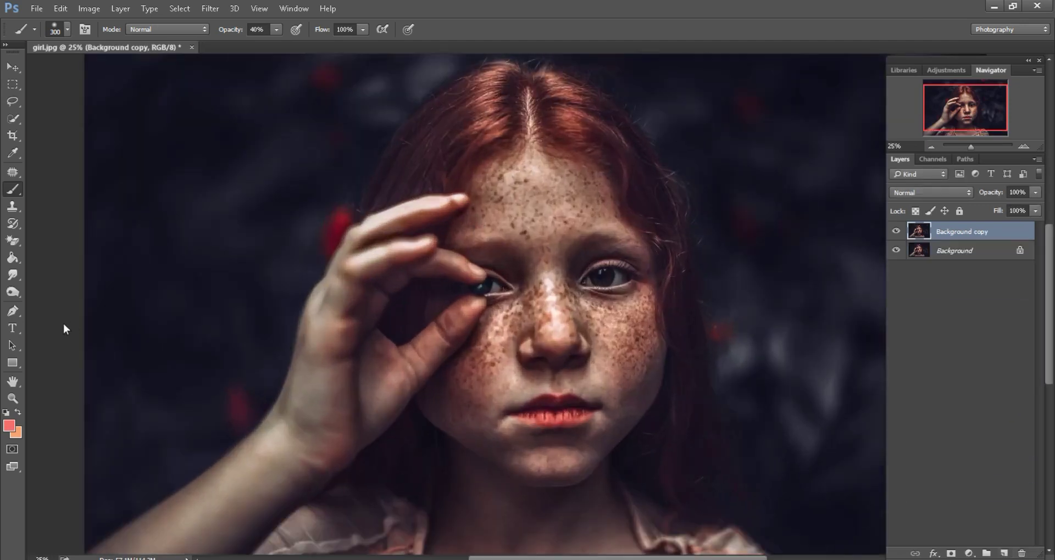
scroll(299, 322, up, 1)
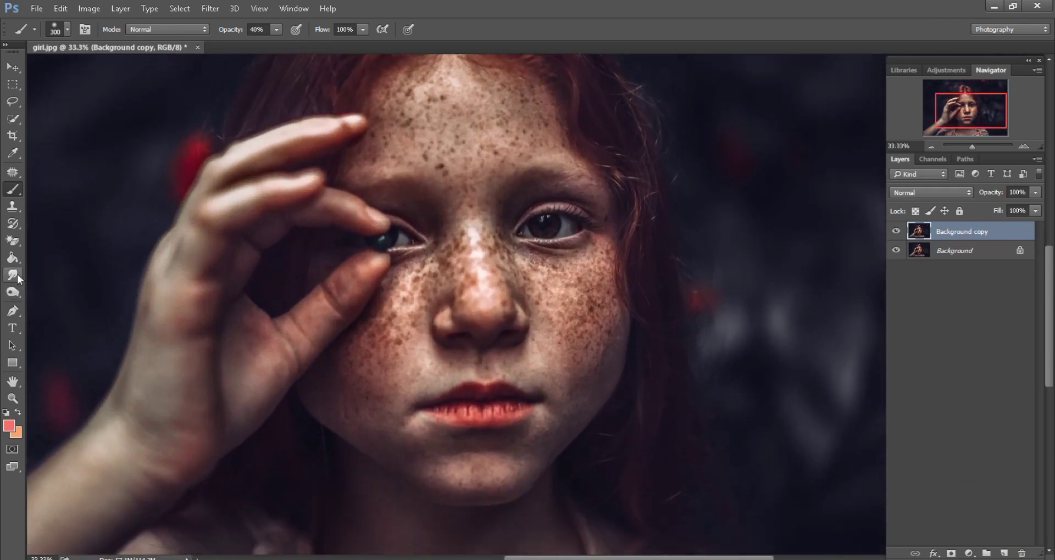
click(17, 274)
Step: Set the Smudge tool to a 104 px soft brush at 20% strength
right_click(466, 212)
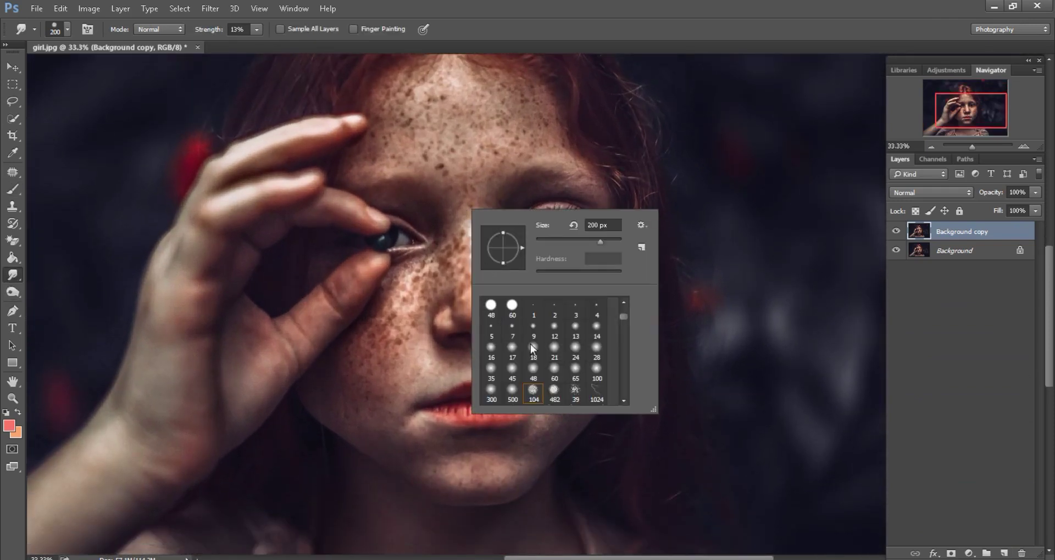
click(533, 392)
click(237, 28)
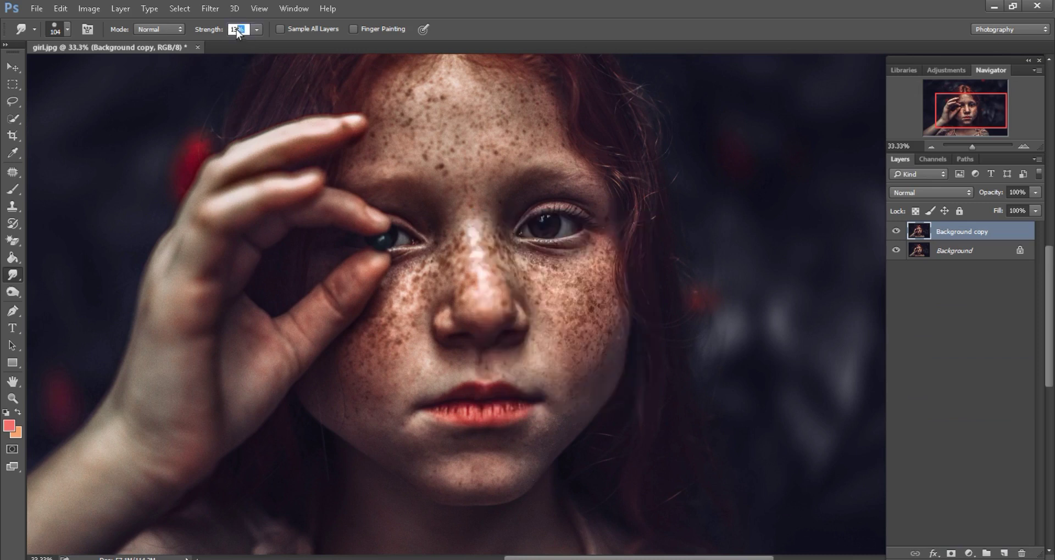
text(20)
key(Return)
Step: Smudge the freckles from the top of the forehead down to between the brows
drag(449, 126, 501, 178)
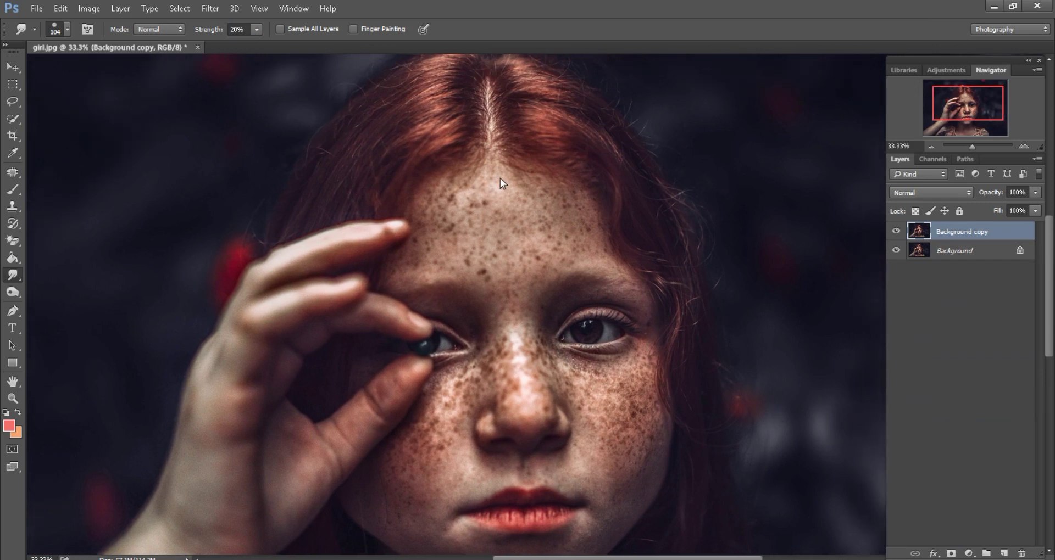
scroll(498, 213, up, 2)
key(bracketright)
scroll(497, 235, up, 1)
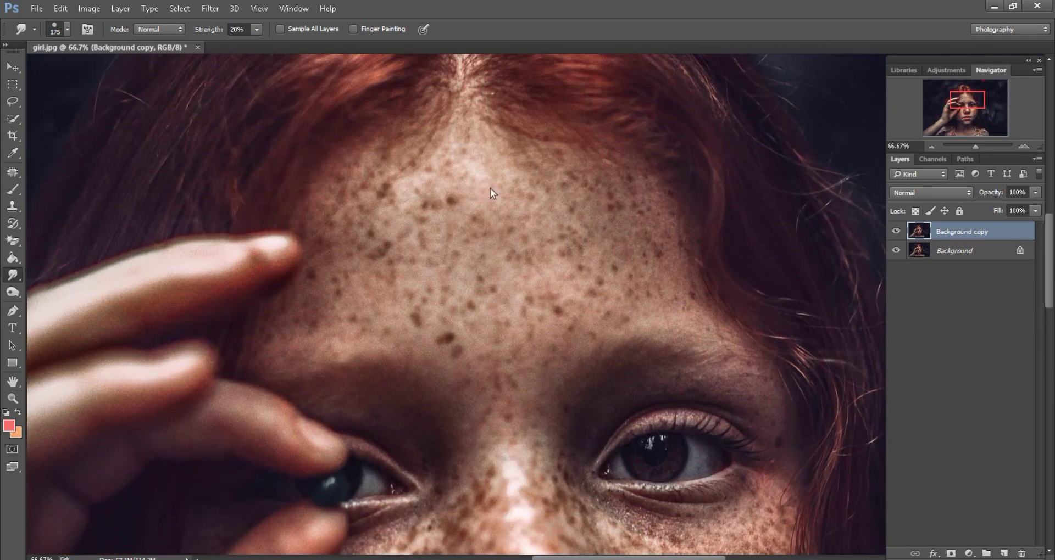
drag(484, 258, 469, 175)
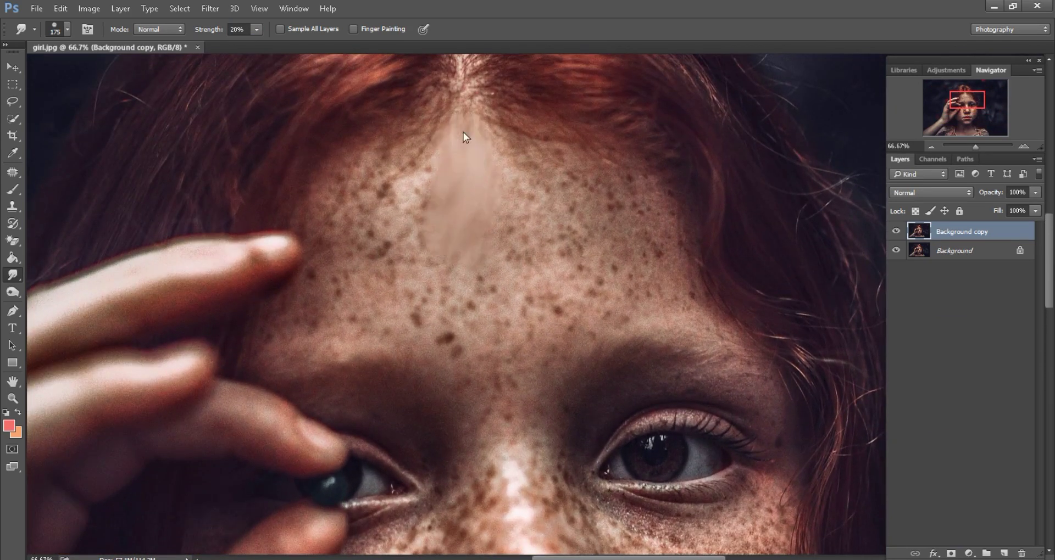
mouse_move(464, 132)
mouse_down()
mouse_move(432, 192)
mouse_move(368, 243)
mouse_move(442, 248)
mouse_move(412, 228)
mouse_move(388, 322)
mouse_up()
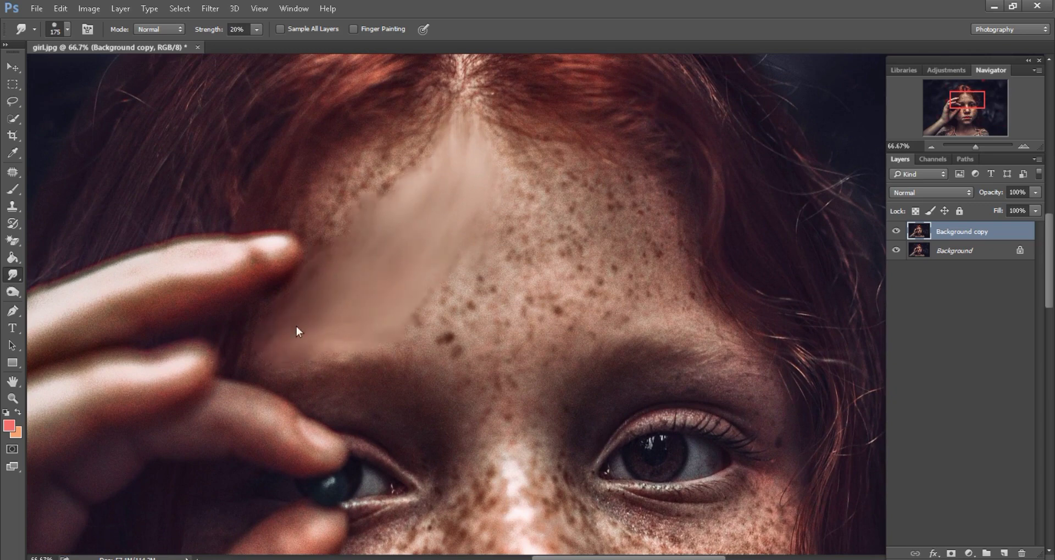
mouse_move(297, 332)
mouse_down()
mouse_move(416, 328)
mouse_move(500, 401)
mouse_move(475, 380)
mouse_up()
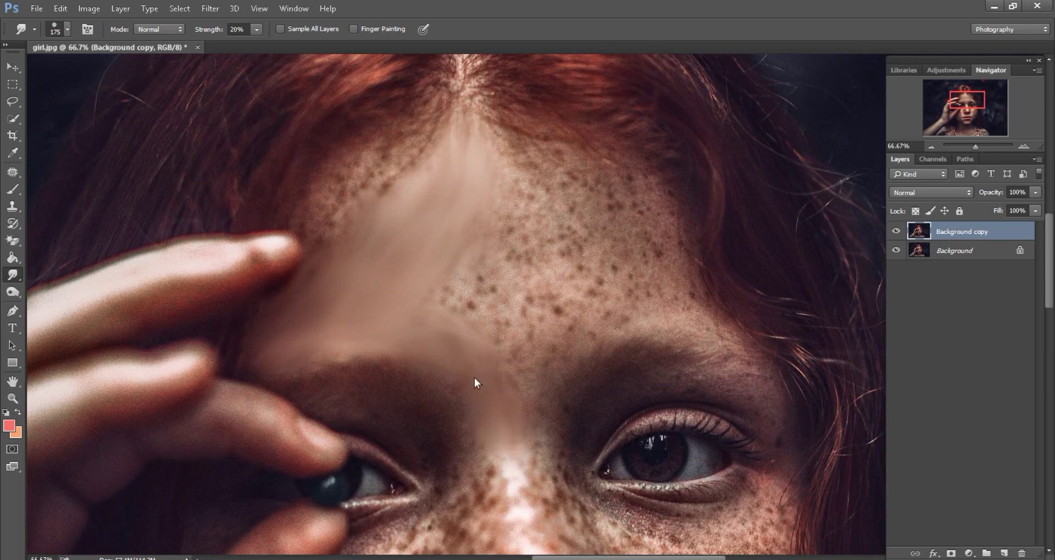
drag(453, 346, 510, 397)
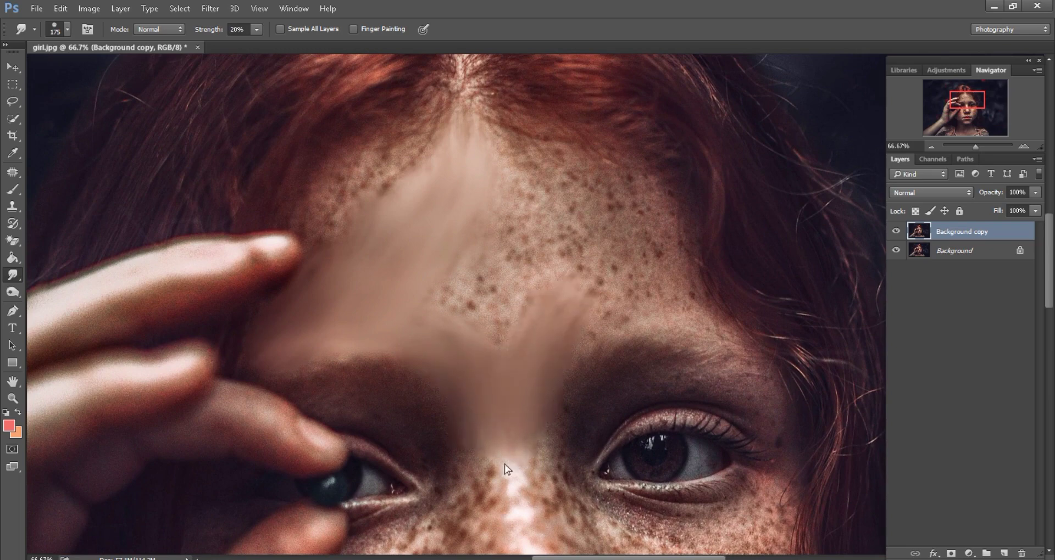
Step: Smooth the remaining freckles across the right side and upper forehead
scroll(543, 302, up, 1)
mouse_move(612, 304)
mouse_down()
mouse_move(642, 324)
mouse_move(623, 214)
mouse_up()
mouse_move(643, 248)
mouse_down()
mouse_move(569, 197)
mouse_move(592, 227)
mouse_move(547, 210)
mouse_up()
mouse_move(583, 287)
mouse_down()
mouse_move(527, 238)
mouse_move(475, 309)
mouse_up()
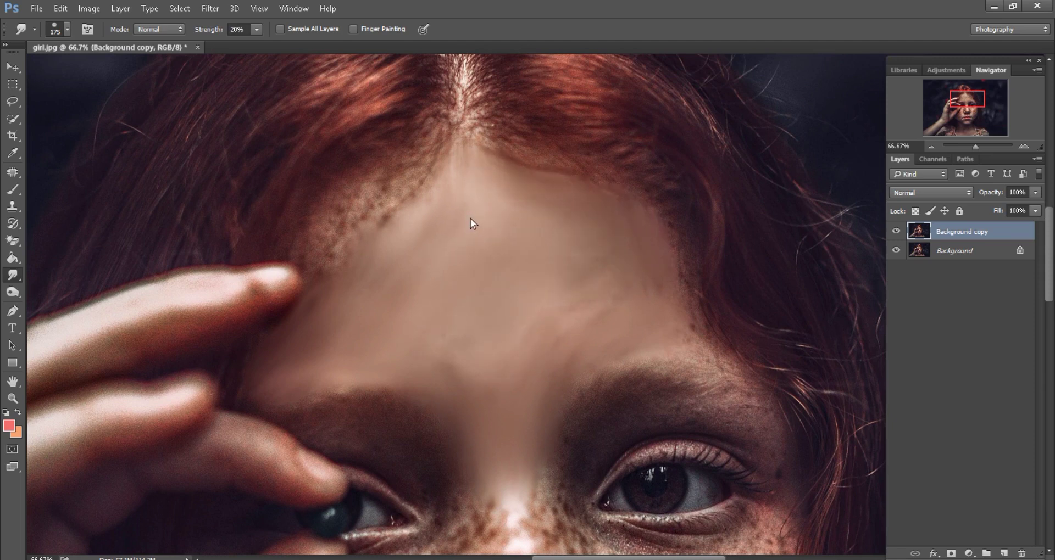
drag(471, 218, 570, 228)
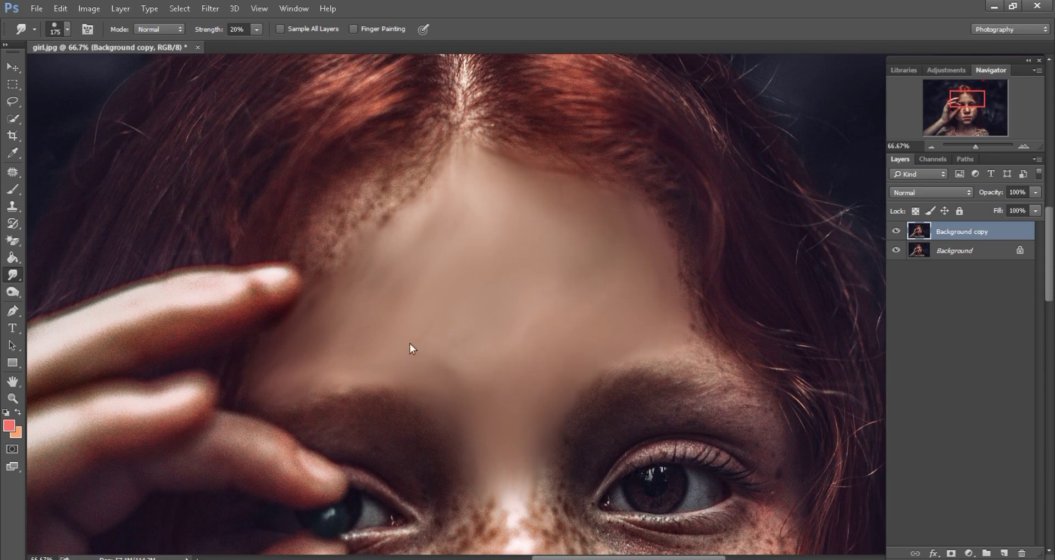
scroll(316, 340, up, 1)
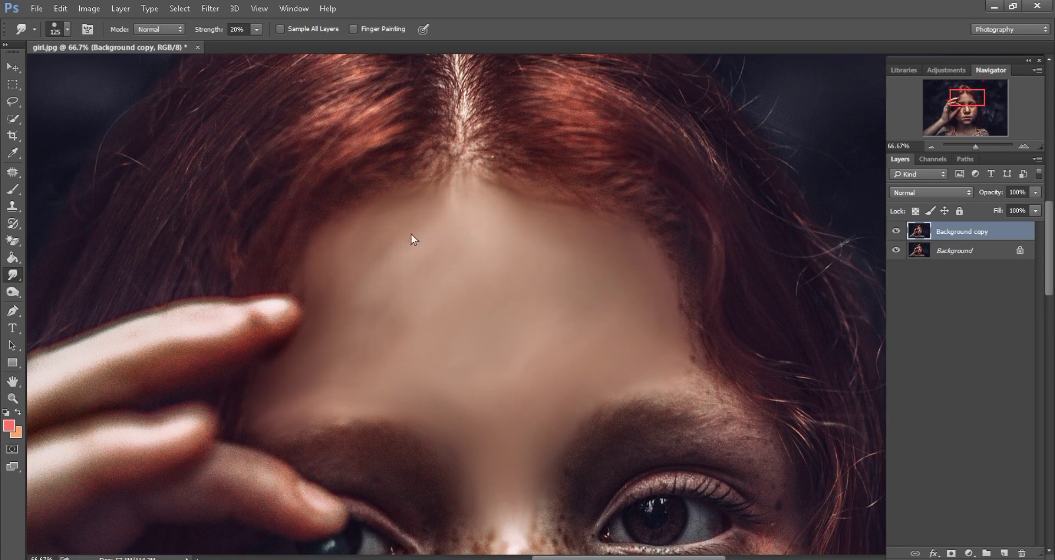
Step: Smudge the nose-bridge highlight and the freckles below the right eye across the right cheek
scroll(557, 363, down, 2)
scroll(554, 373, down, 2)
scroll(554, 374, down, 2)
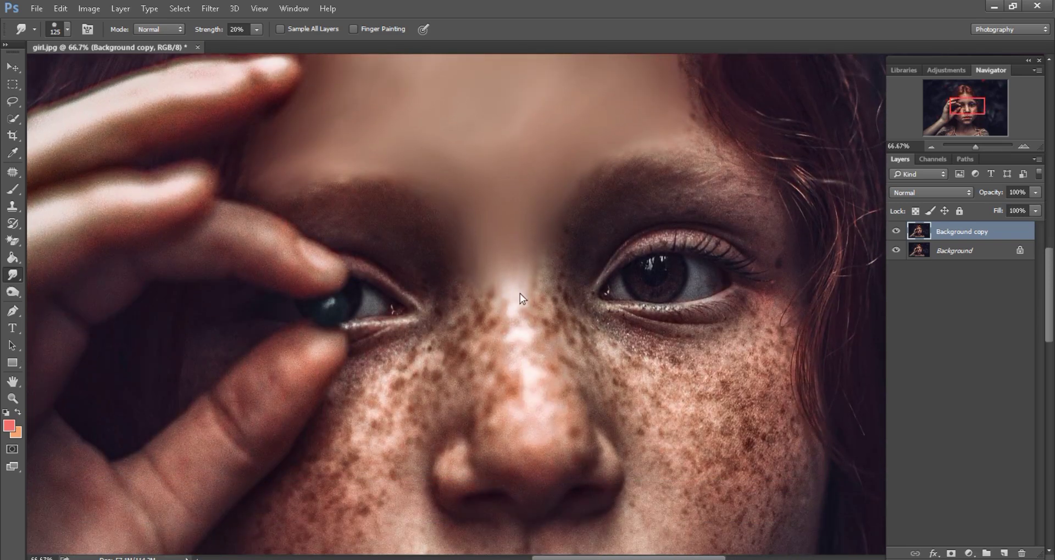
drag(539, 407, 506, 452)
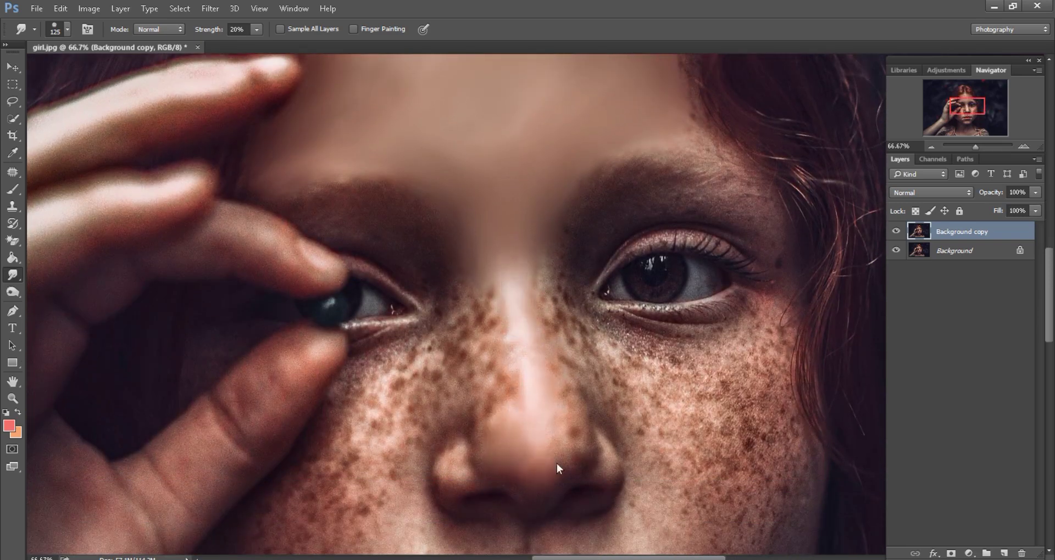
scroll(506, 330, down, 2)
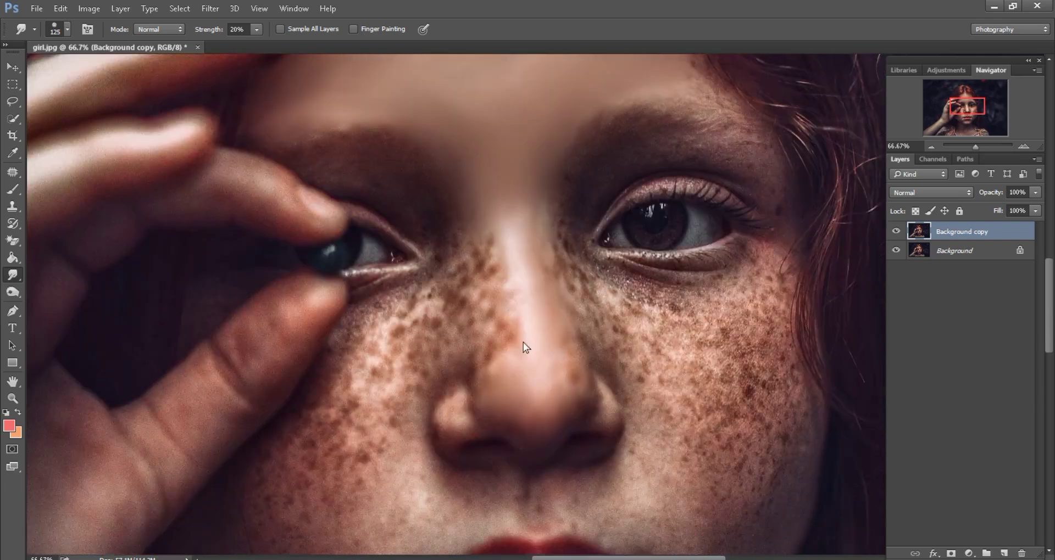
scroll(534, 344, right, 2)
drag(600, 325, 617, 322)
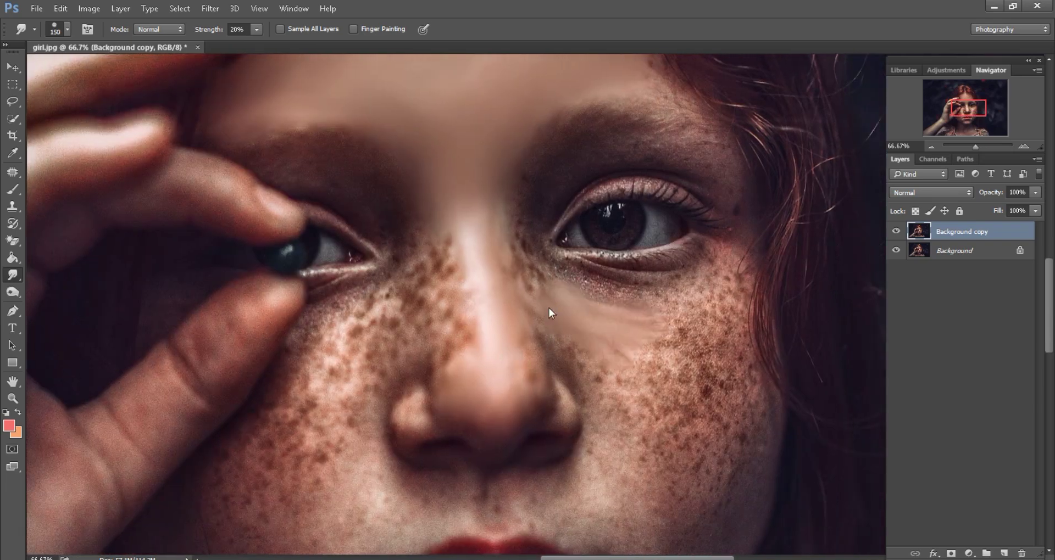
drag(549, 309, 602, 378)
mouse_move(555, 333)
mouse_down()
mouse_move(632, 444)
mouse_move(600, 388)
mouse_up()
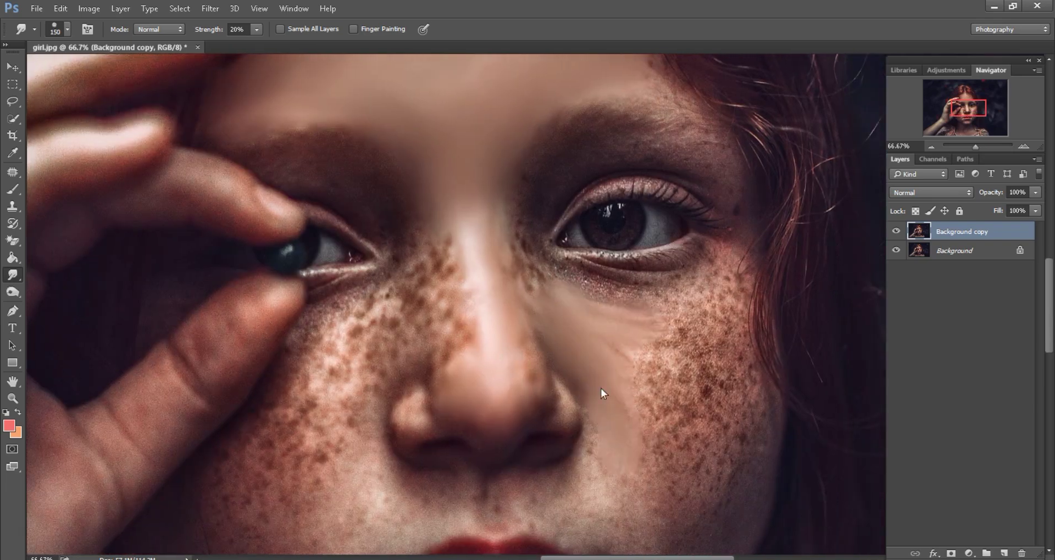
mouse_move(593, 518)
mouse_down()
mouse_move(662, 367)
mouse_move(642, 411)
mouse_up()
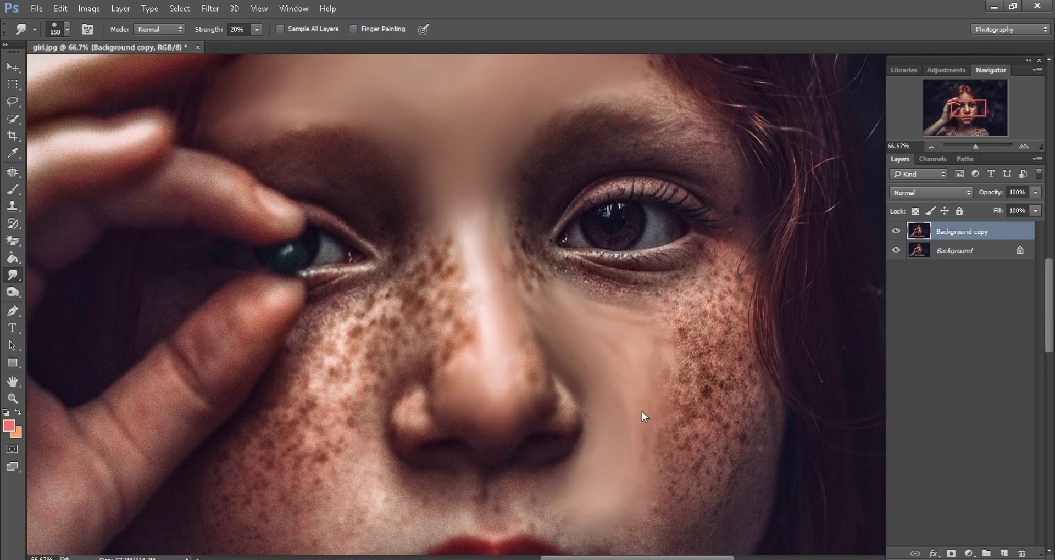
Step: With a smaller brush, soften the upper-cheek freckles near the eye corner and the remaining cheek patch
scroll(662, 328, right, 2)
key([)
mouse_move(677, 275)
mouse_down()
mouse_move(615, 299)
mouse_move(689, 251)
mouse_move(683, 365)
mouse_up()
mouse_move(645, 457)
mouse_down()
mouse_move(657, 316)
mouse_move(694, 419)
mouse_up()
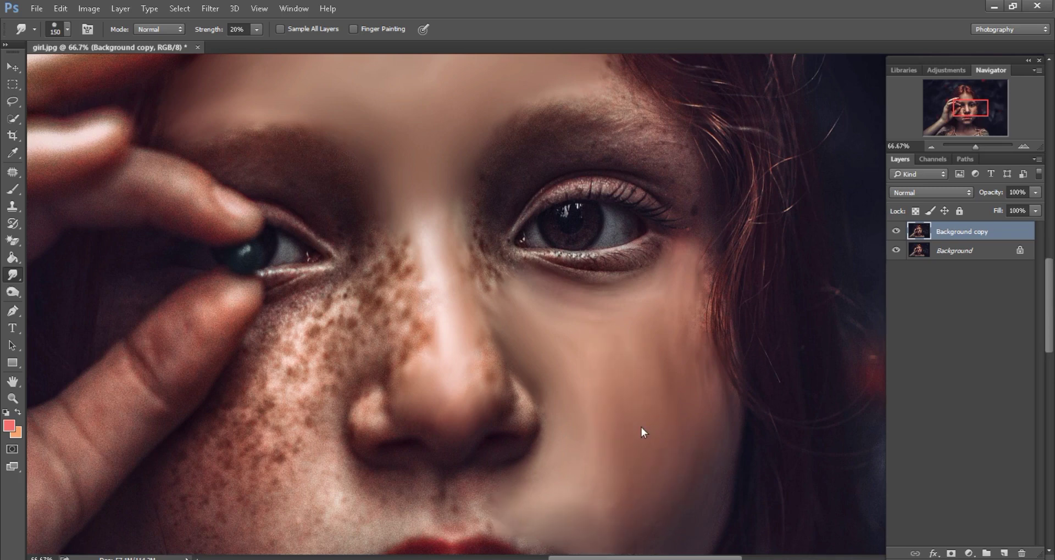
scroll(602, 365, right, 2)
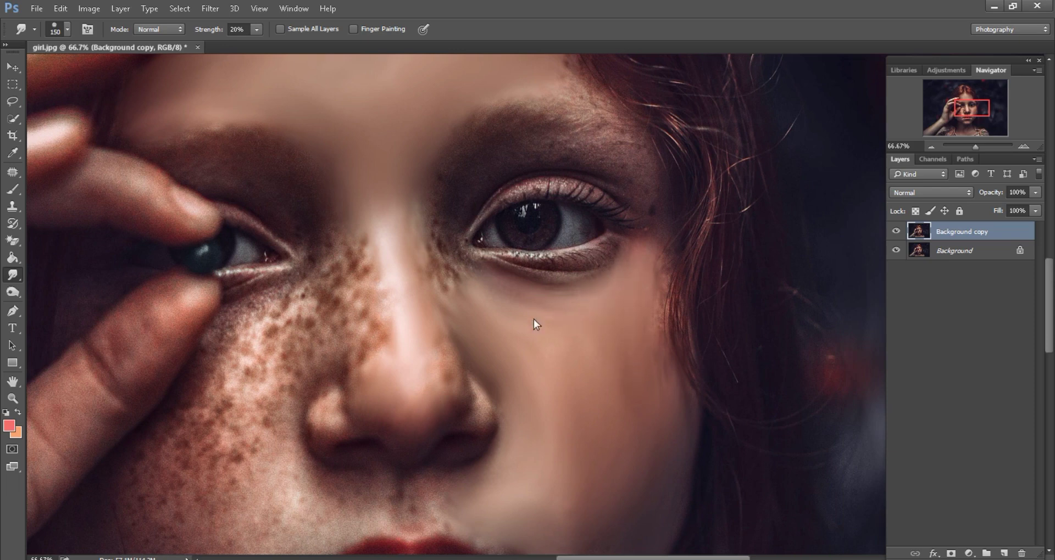
scroll(659, 363, up, 1)
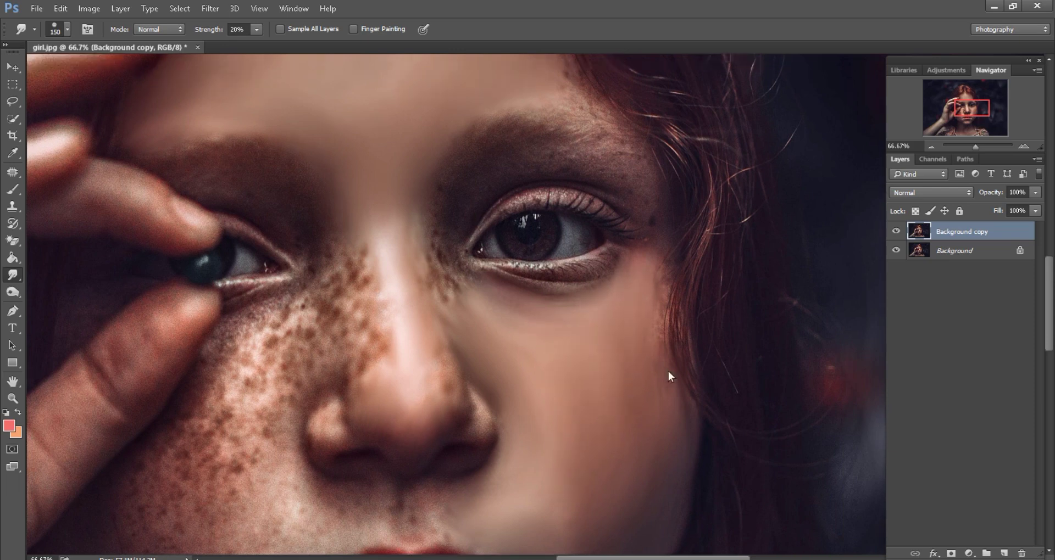
key(bracketleft)
key(bracketleft)
key(bracketleft)
scroll(675, 270, up, 3)
key(bracketright)
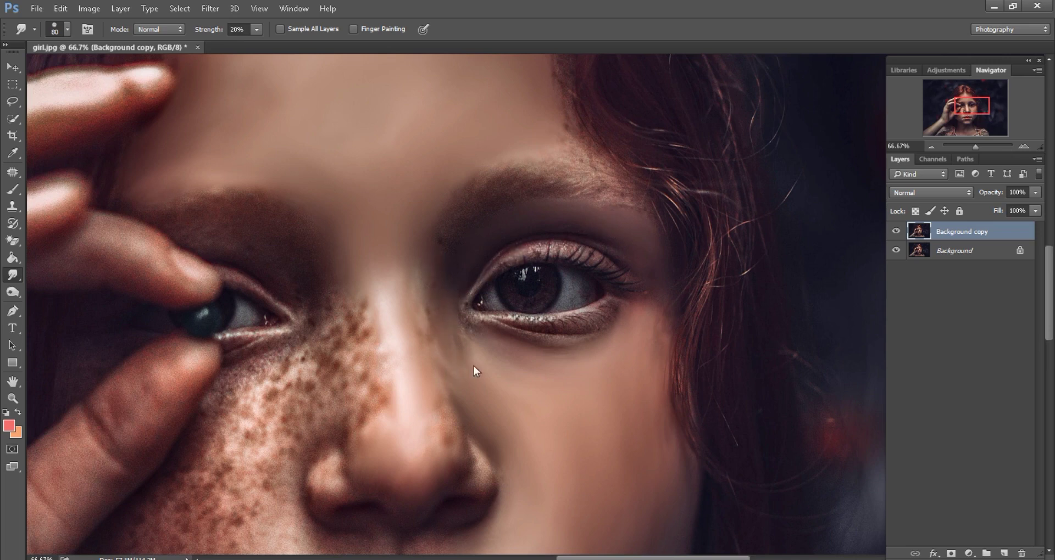
scroll(457, 350, left, 2)
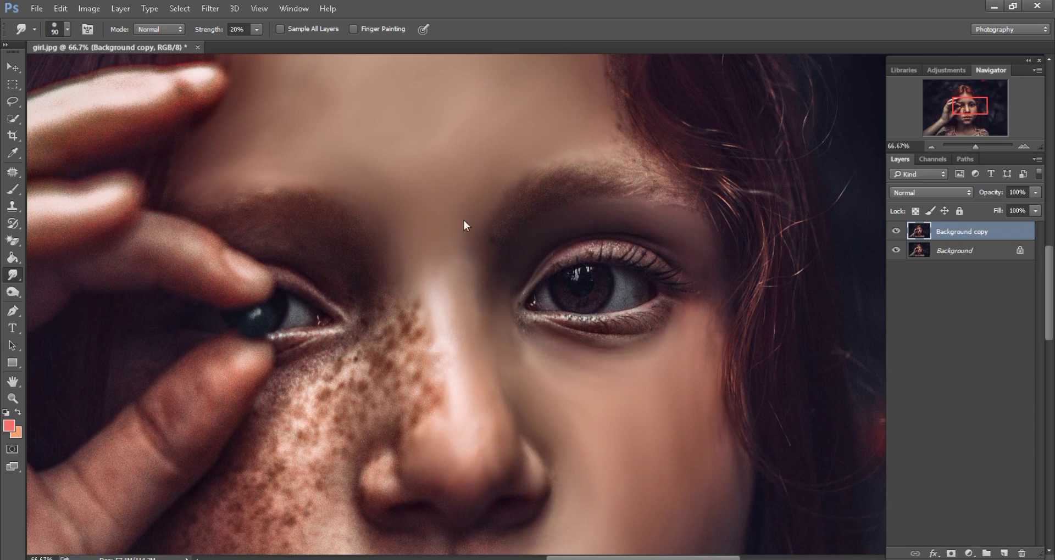
Step: Smudge the freckles below the left eye and down the cheek beside the nose
scroll(465, 353, left, 3)
scroll(481, 381, down, 3)
key(bracketright)
key(bracketright)
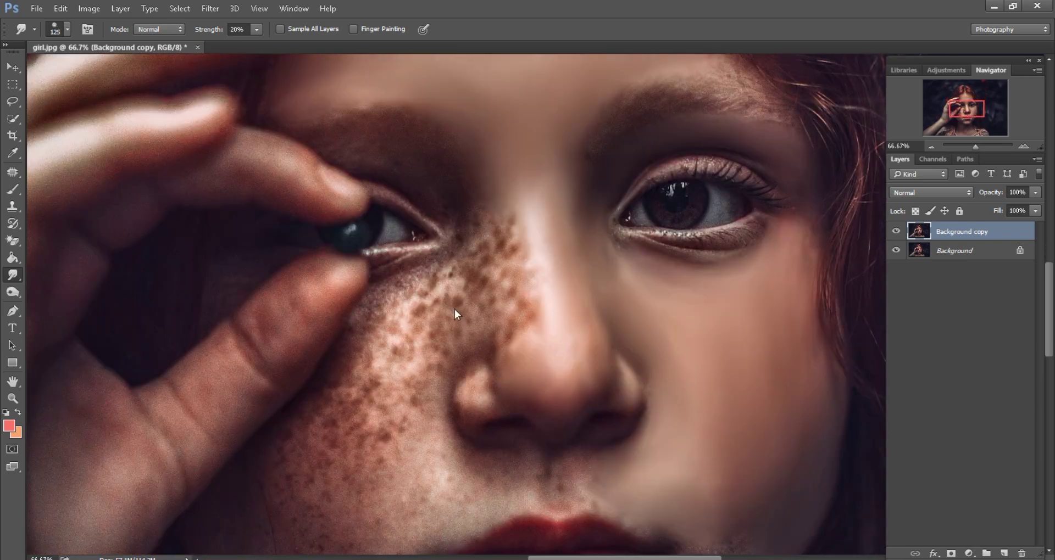
mouse_move(428, 300)
mouse_down()
mouse_move(384, 304)
mouse_move(477, 242)
mouse_move(506, 203)
mouse_up()
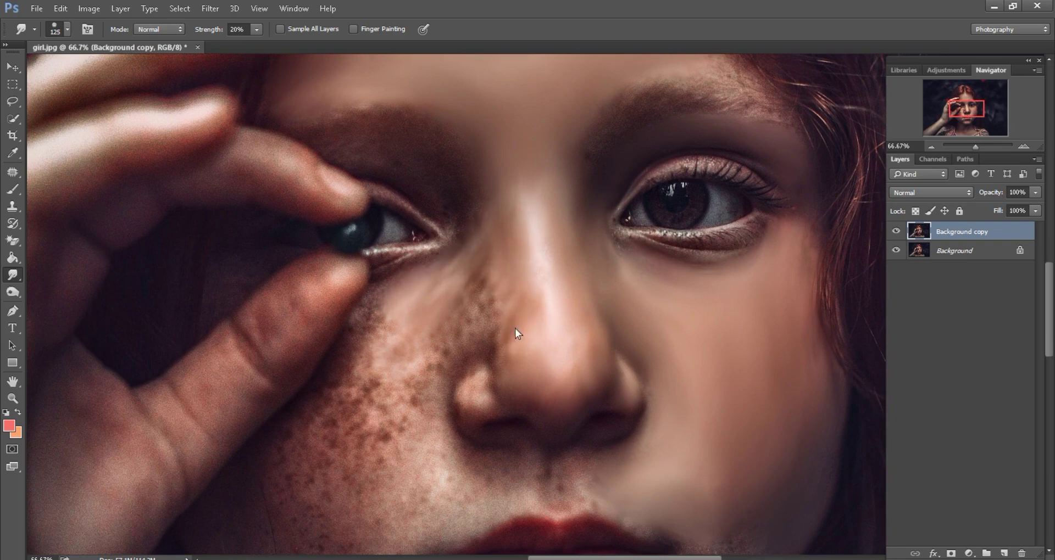
mouse_move(515, 329)
mouse_down()
mouse_move(481, 293)
mouse_move(457, 352)
mouse_up()
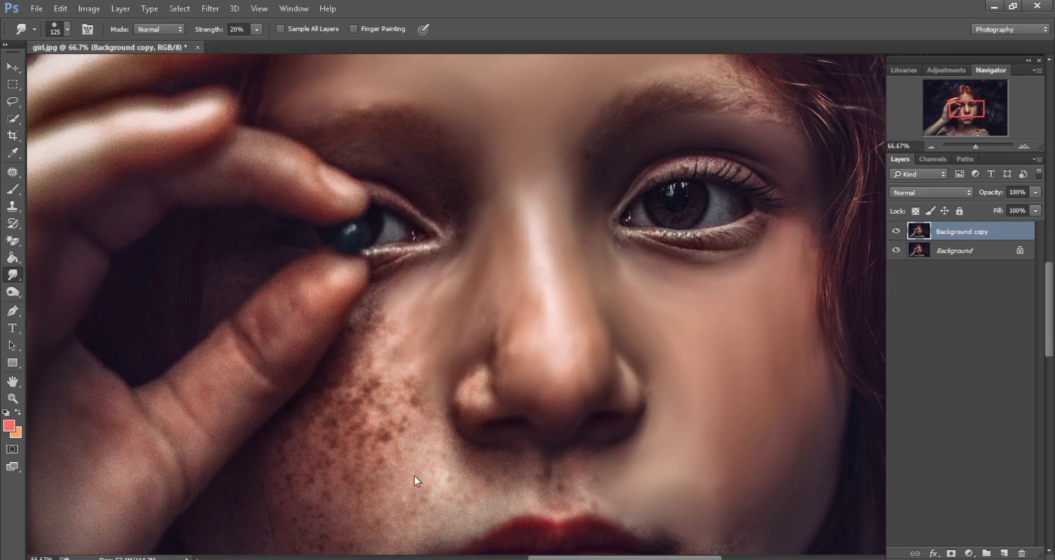
mouse_move(414, 476)
mouse_down()
mouse_move(414, 359)
mouse_move(302, 458)
mouse_move(392, 445)
mouse_move(361, 537)
mouse_up()
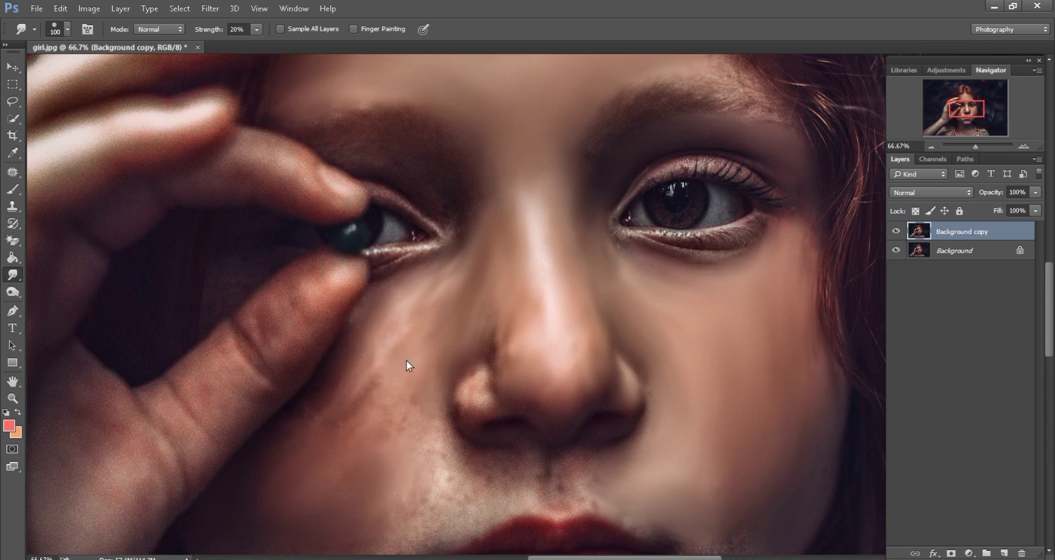
drag(406, 360, 319, 405)
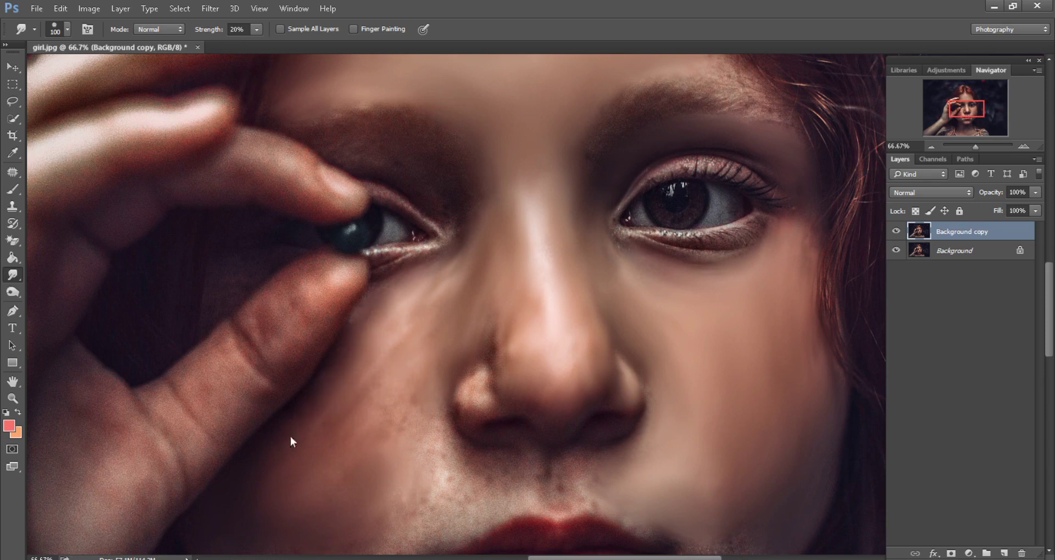
drag(291, 438, 375, 431)
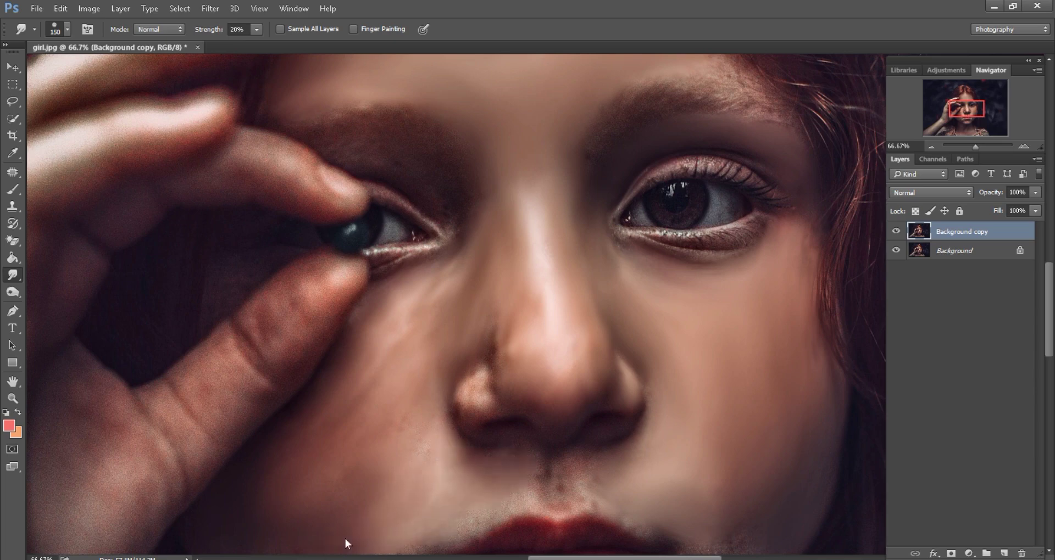
Step: Resize the smudge brush and zoom back to 50% on the face
scroll(412, 429, up, 2)
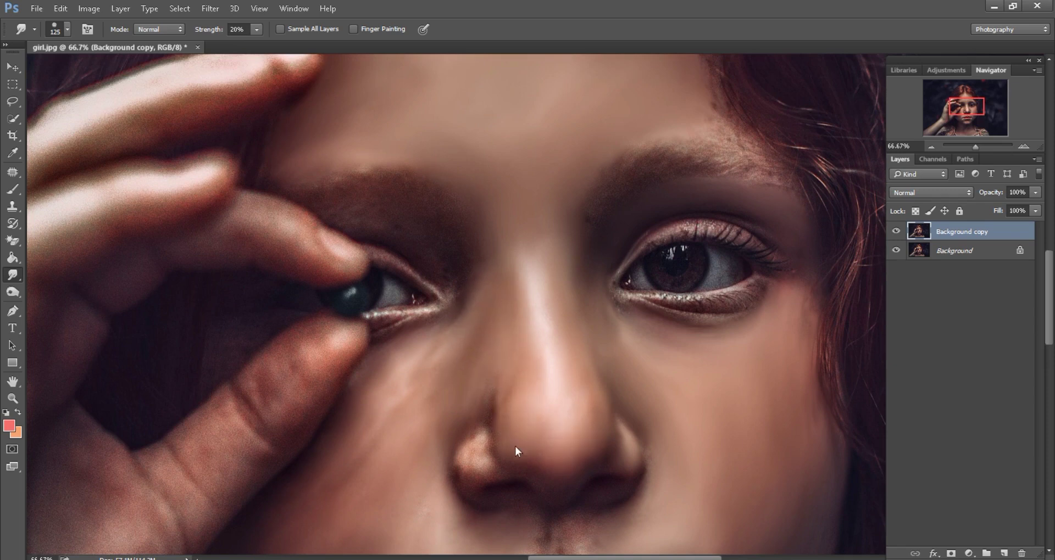
key(bracketleft)
key(bracketleft)
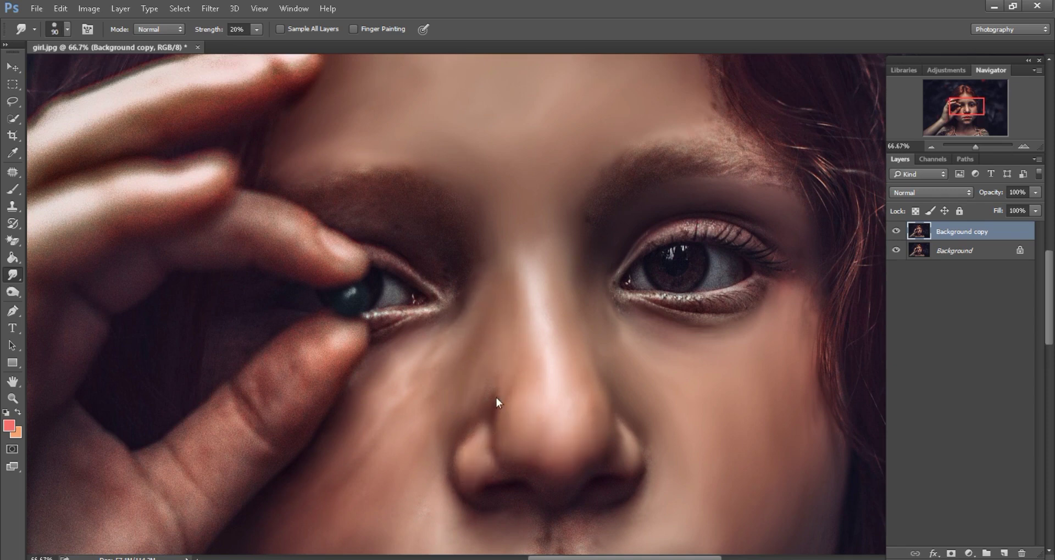
key(bracketright)
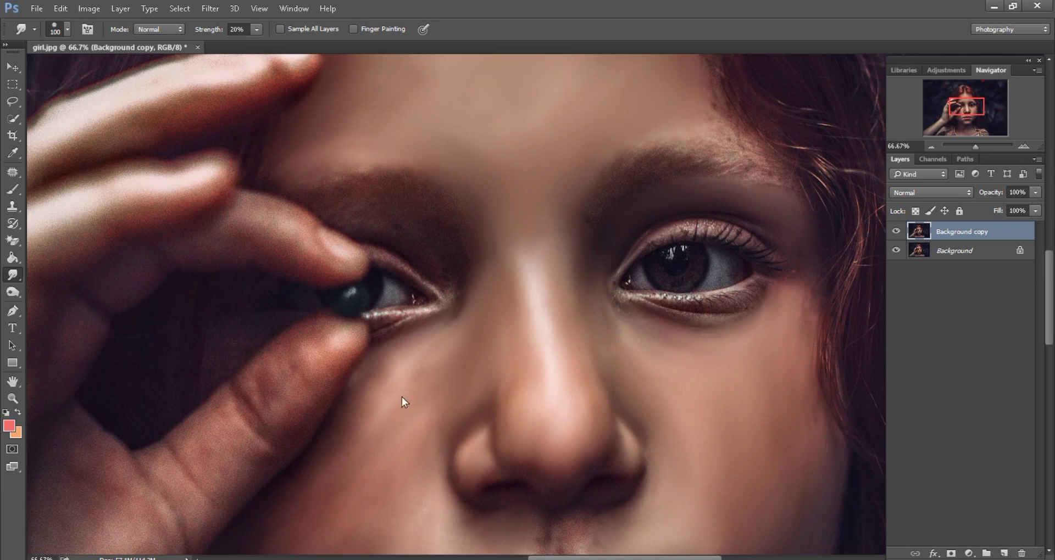
scroll(444, 335, up, 2)
key(bracketleft)
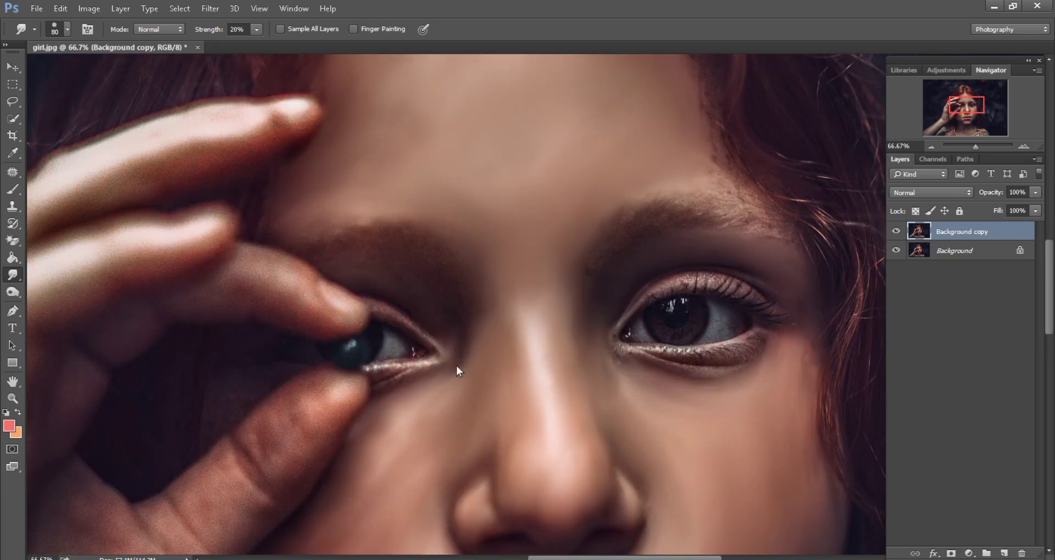
key(ctrl+minus)
key(ctrl+minus)
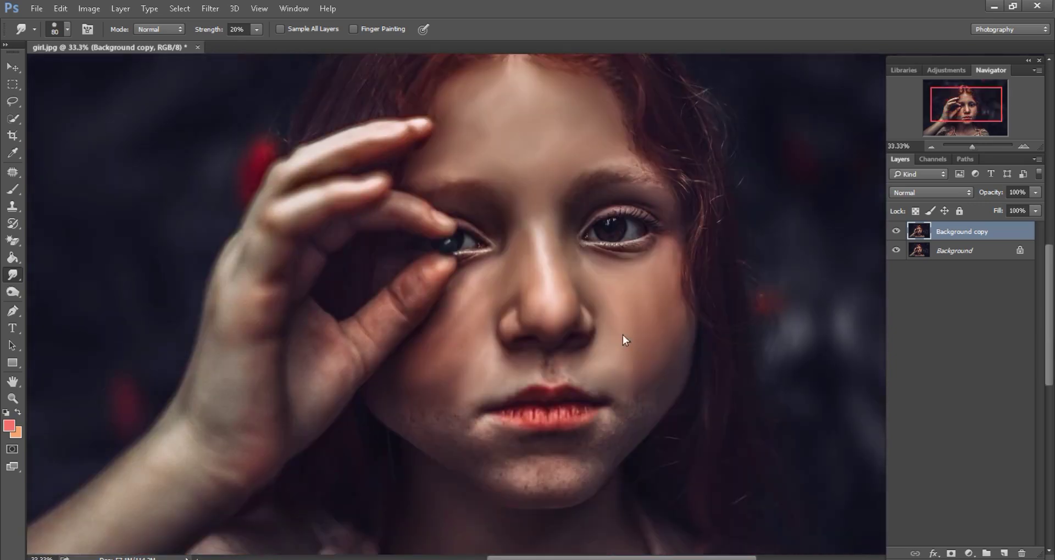
key(ctrl+plus)
scroll(648, 396, down, 2)
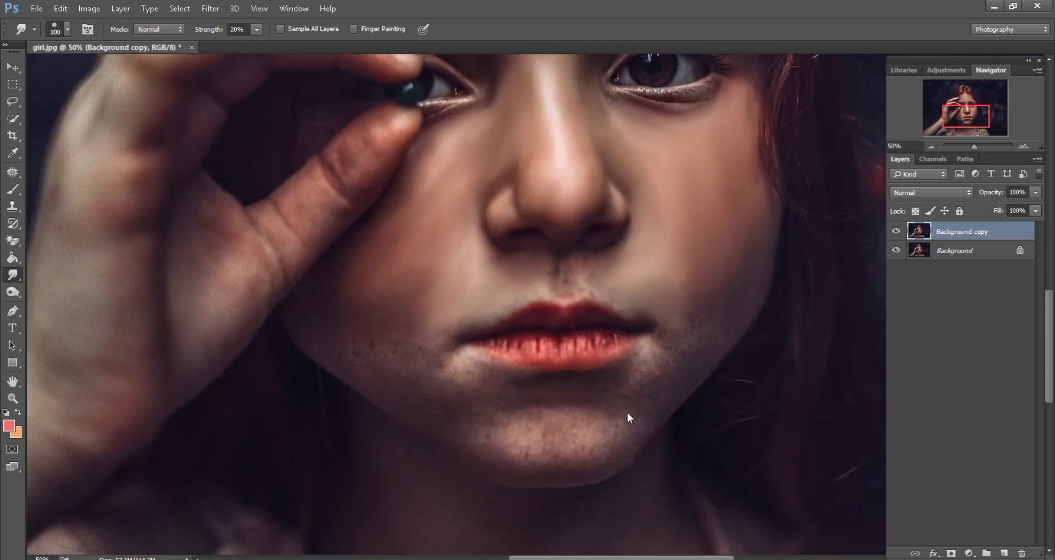
key(bracketright)
key(bracketright)
key(bracketright)
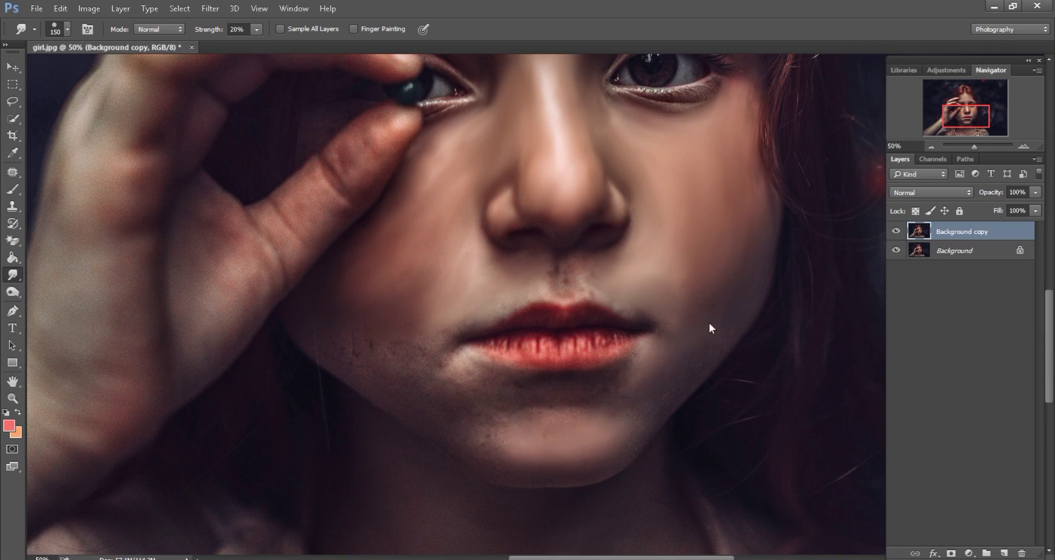
scroll(551, 407, left, 1)
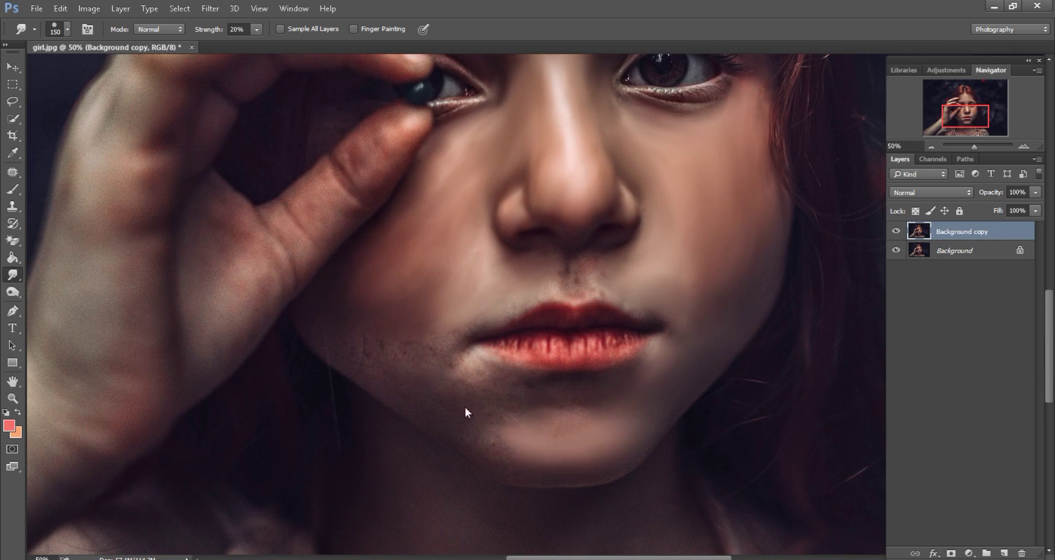
Step: Smooth the skin at the left mouth corner, resizing the brush as needed
drag(469, 391, 513, 389)
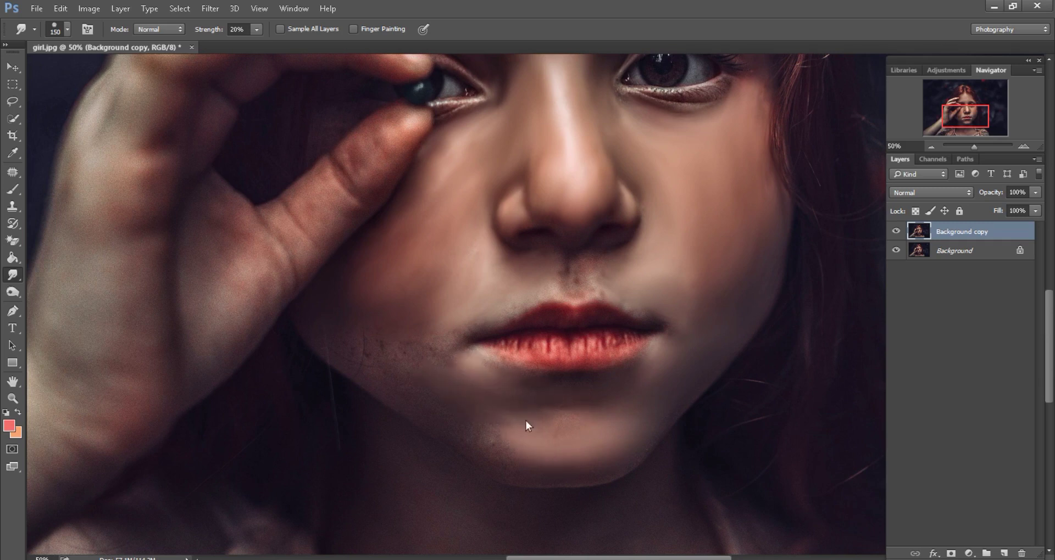
scroll(512, 393, left, 3)
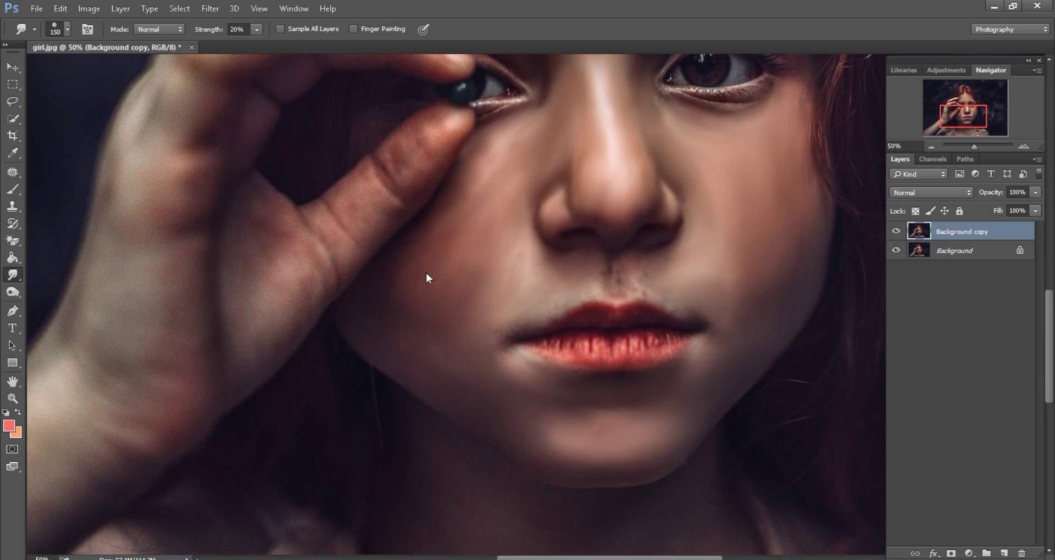
key(bracketright)
scroll(461, 319, up, 1)
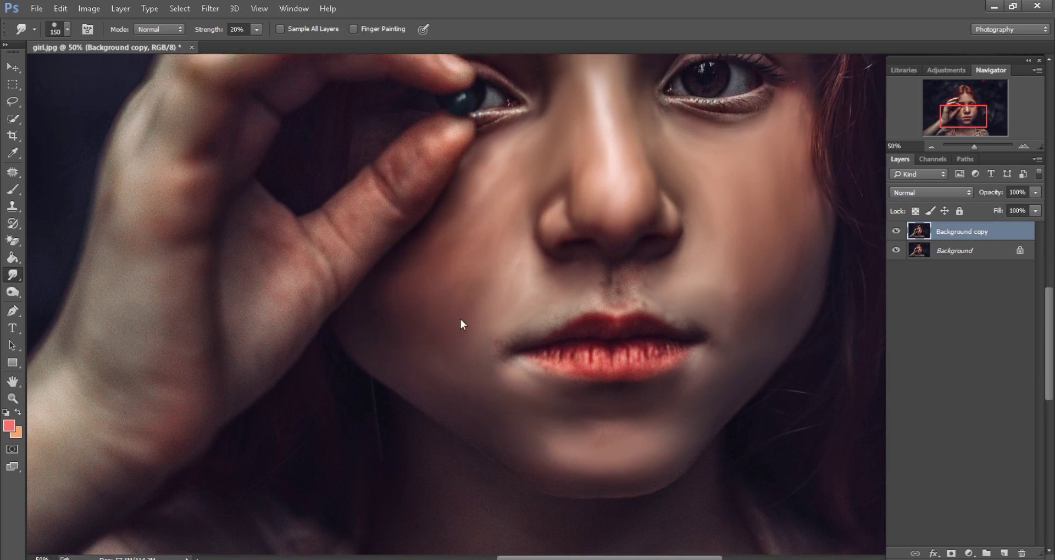
scroll(529, 274, up, 1)
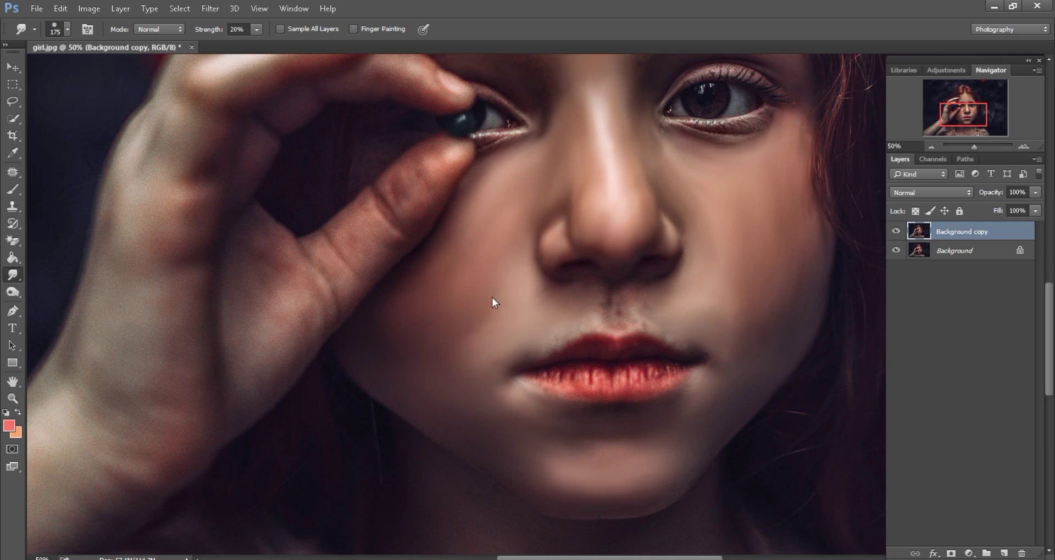
scroll(497, 333, up, 2)
key(bracketleft)
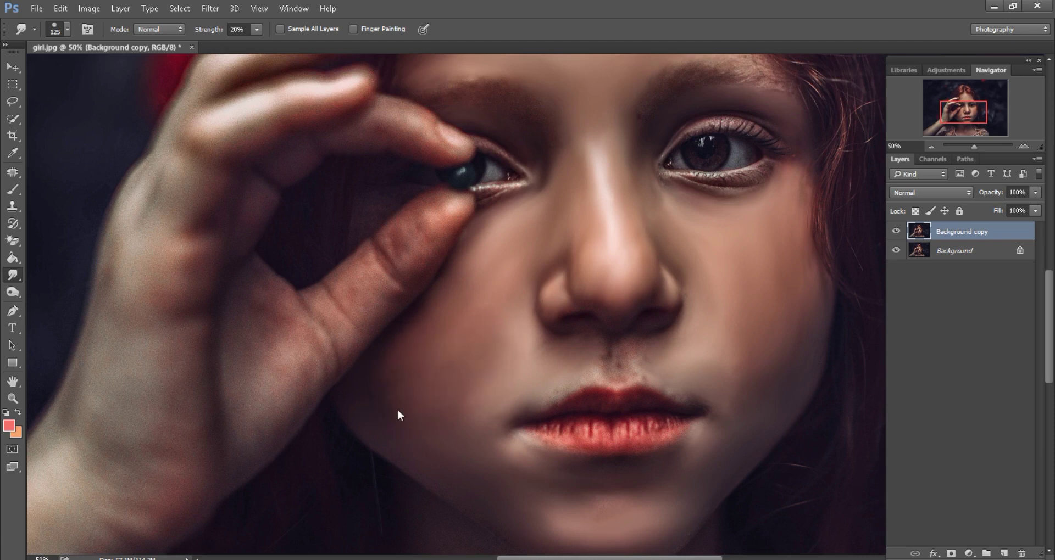
scroll(494, 388, up, 2)
key(bracketright)
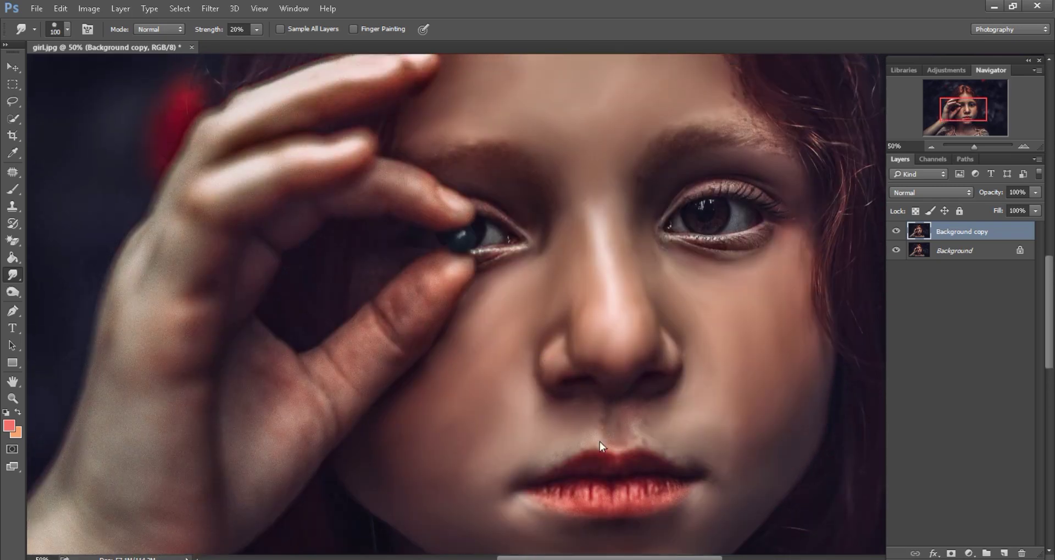
scroll(660, 373, up, 1)
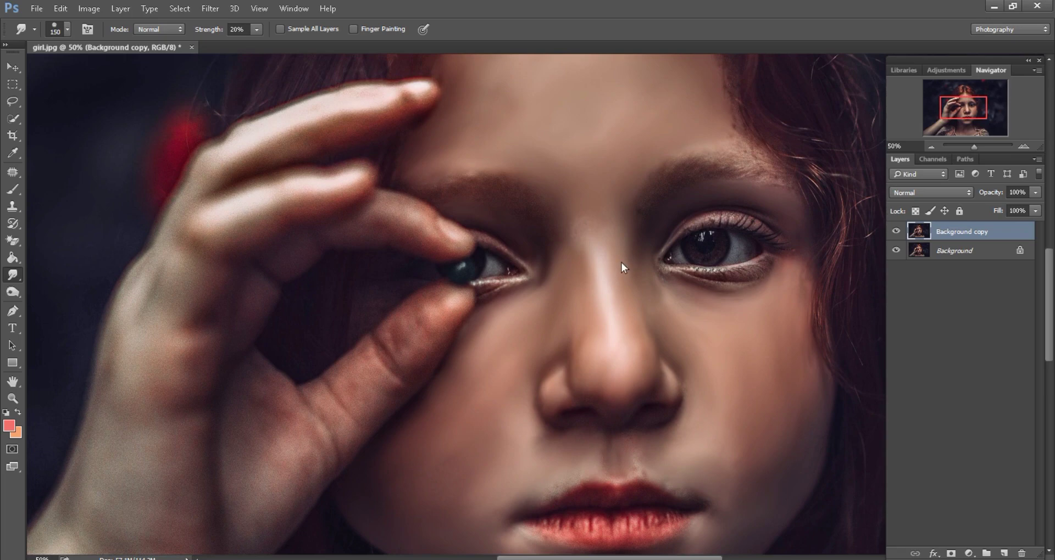
scroll(622, 264, down, 1)
scroll(625, 260, right, 1)
scroll(639, 258, up, 1)
key(bracketleft)
key(bracketleft)
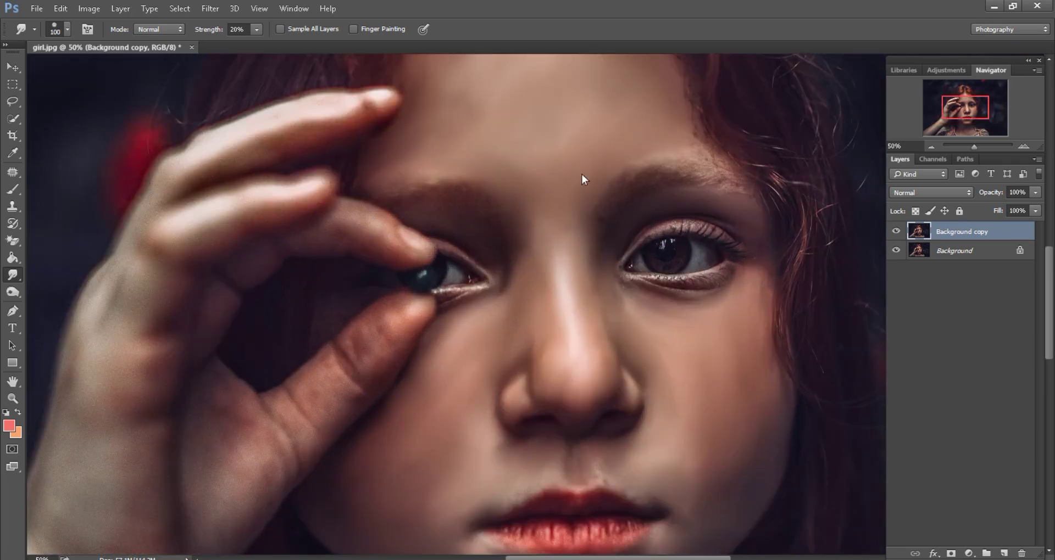
key(bracketright)
scroll(517, 286, down, 1)
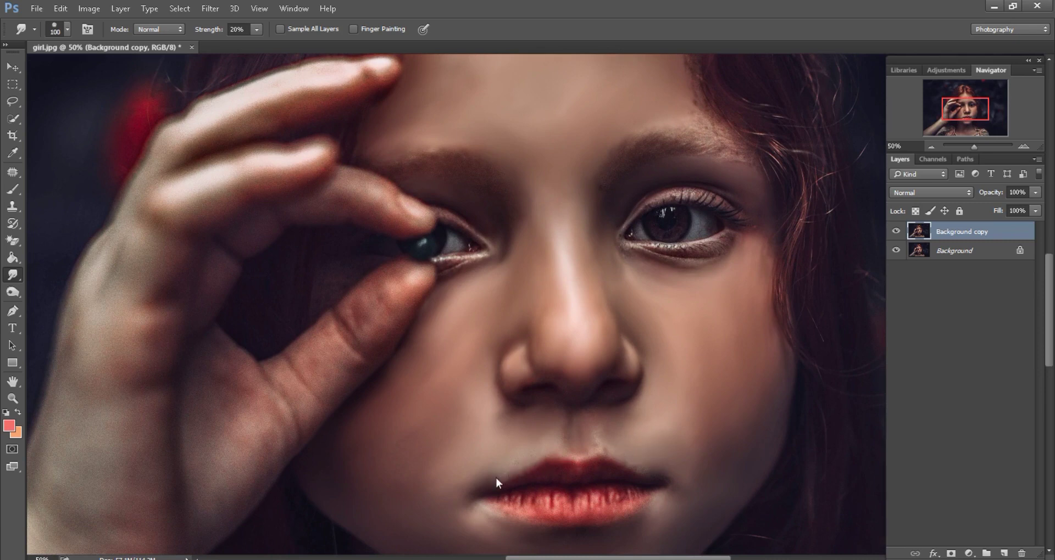
scroll(715, 309, up, 2)
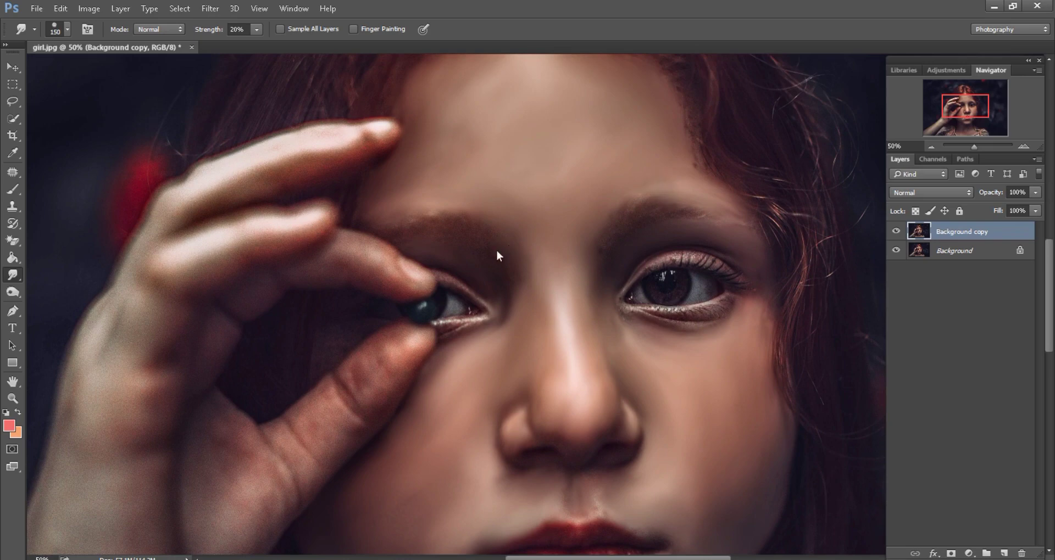
Step: Reposition the view over the face, chin and neck and enlarge the smudge brush
scroll(491, 255, down, 2)
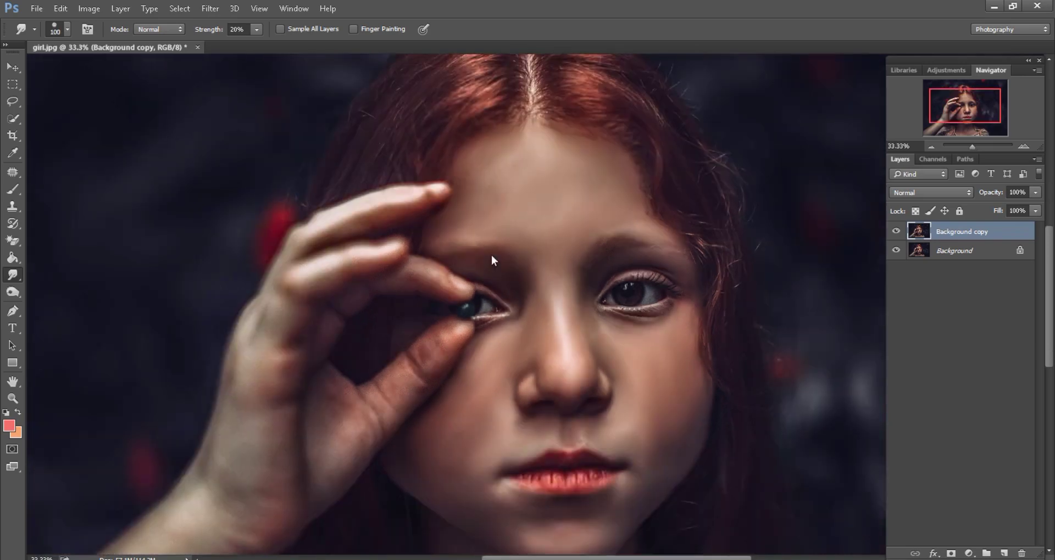
scroll(625, 321, up, 2)
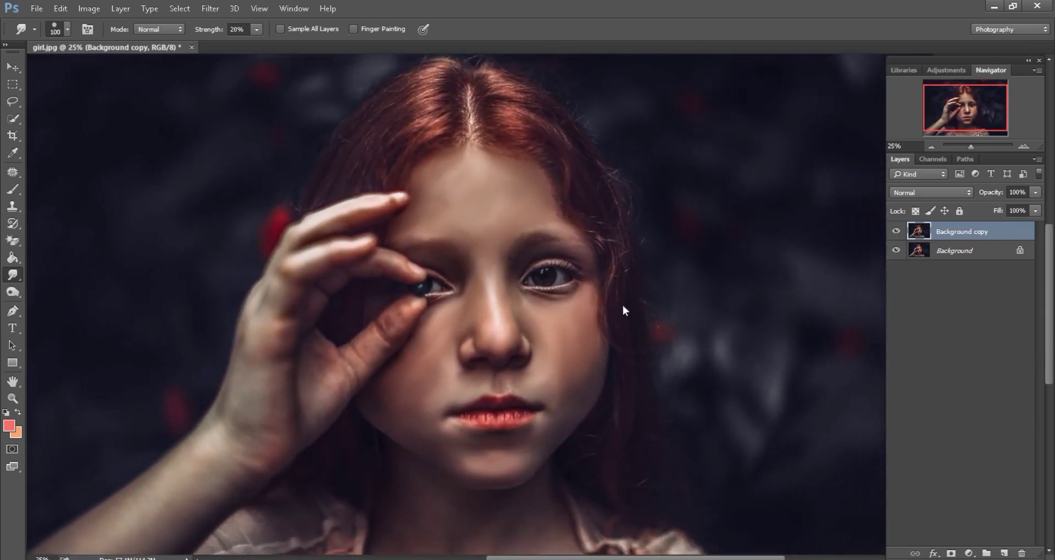
key(bracketleft)
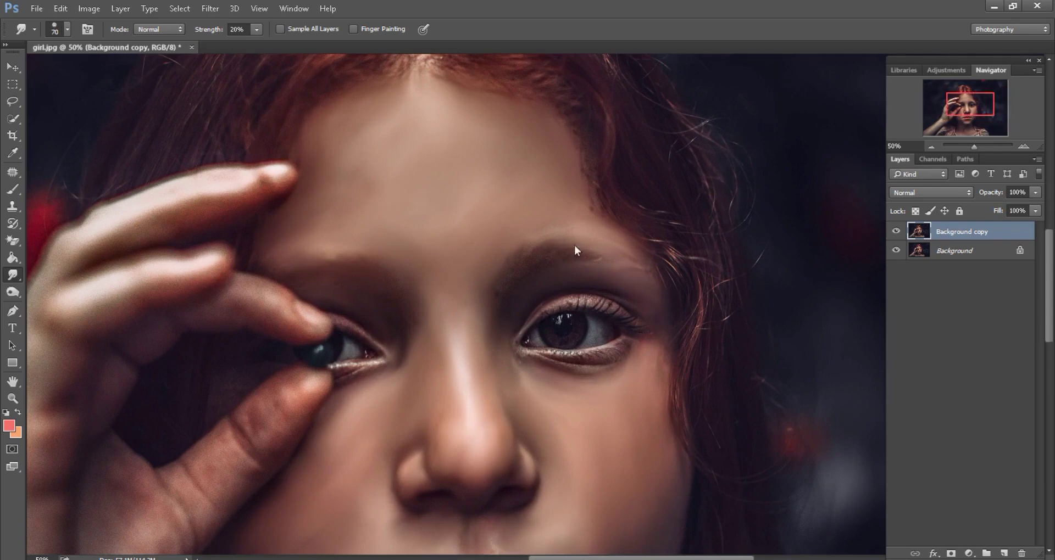
scroll(779, 273, down, 1)
scroll(791, 242, down, 1)
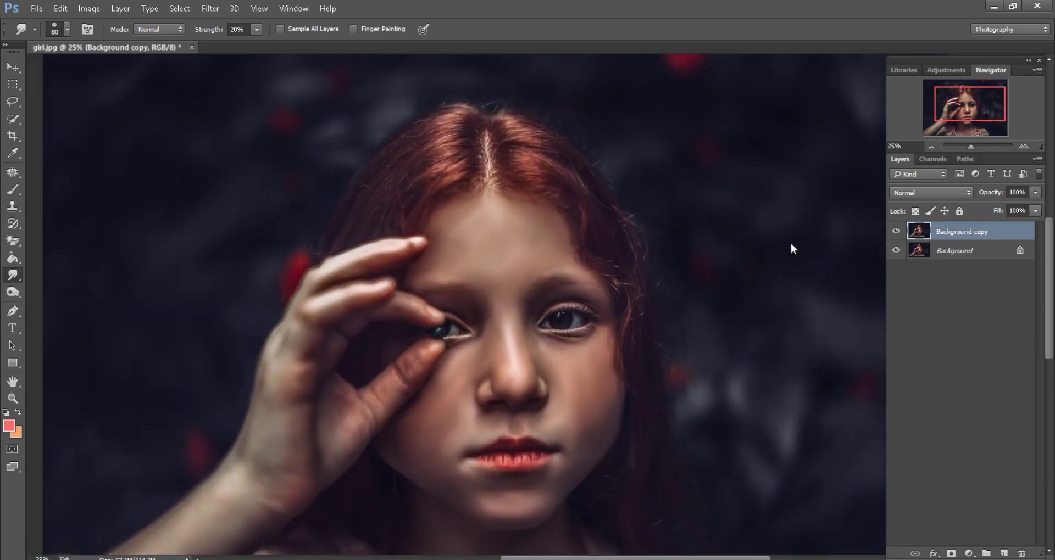
scroll(790, 244, down, 1)
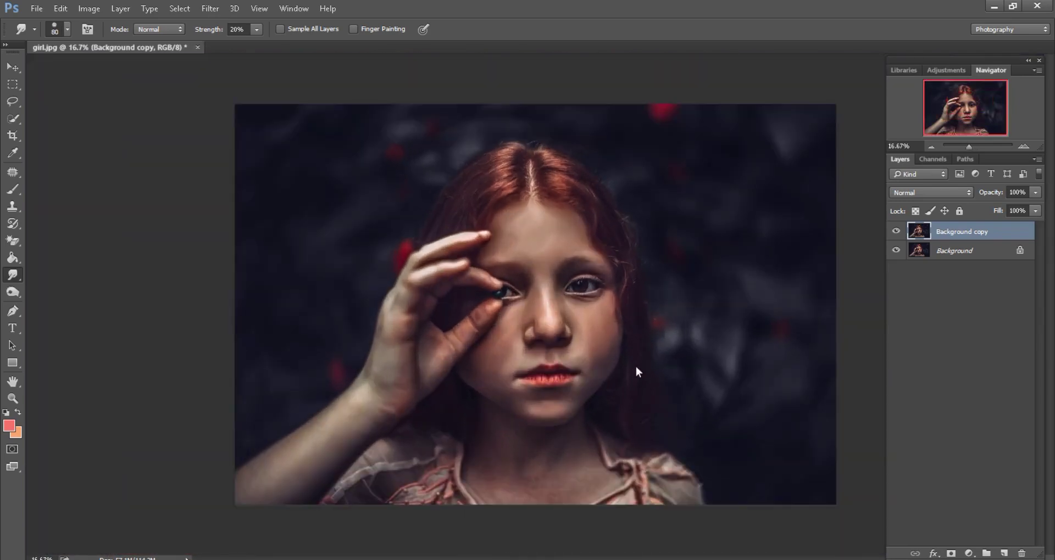
scroll(636, 369, up, 1)
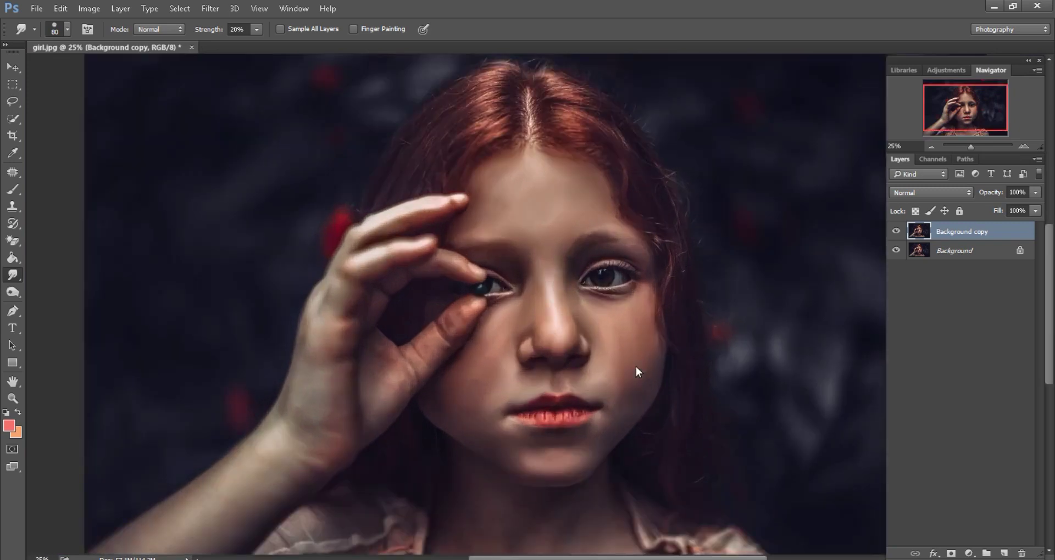
drag(954, 118, 957, 142)
key(bracketright)
key(bracketright)
key(bracketright)
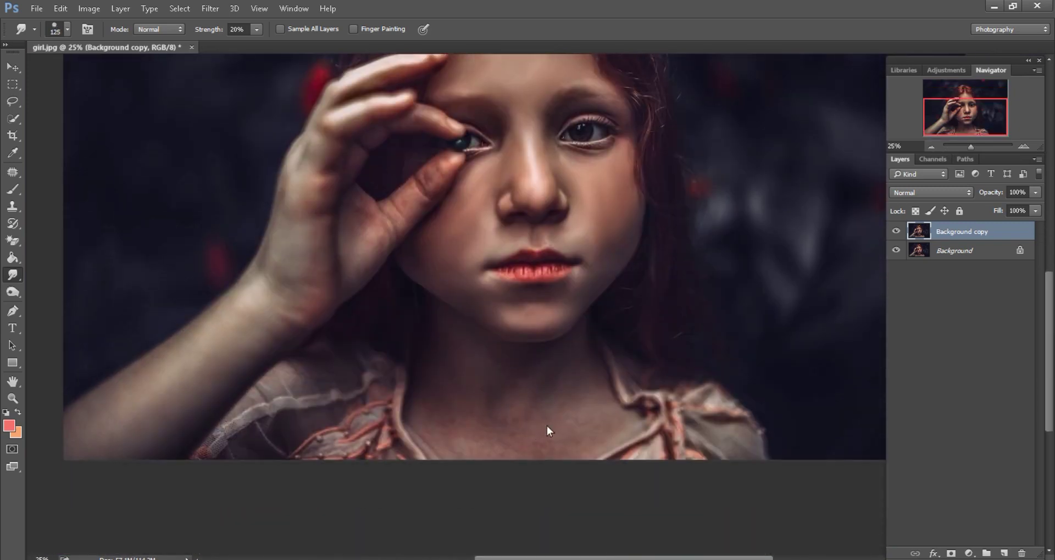
key(bracketright)
key(bracketright)
key(bracketright)
scroll(548, 426, up, 1)
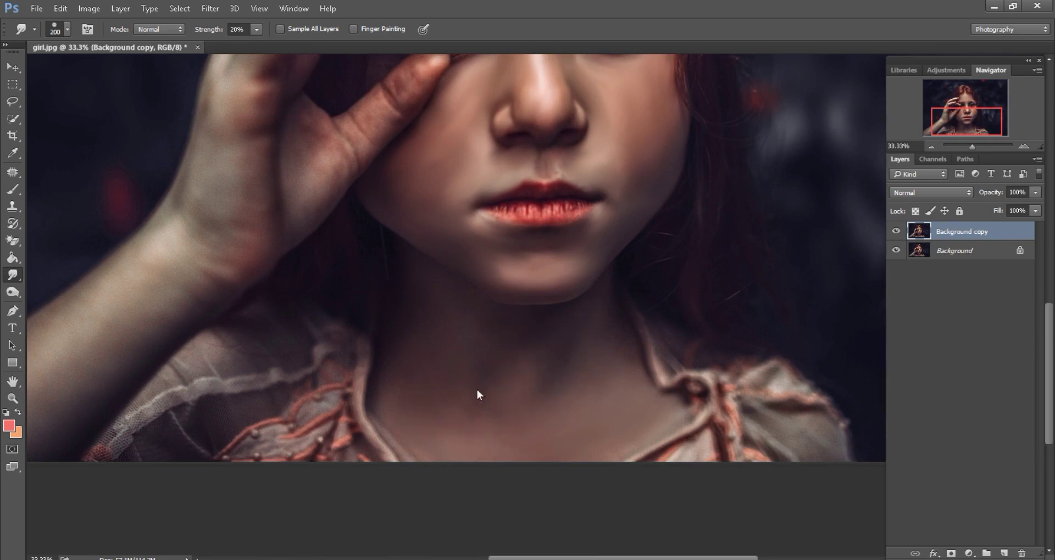
Step: Zoom in on the eye area with a smaller smudge brush, then zoom out to the whole photo
key(ctrl+minus)
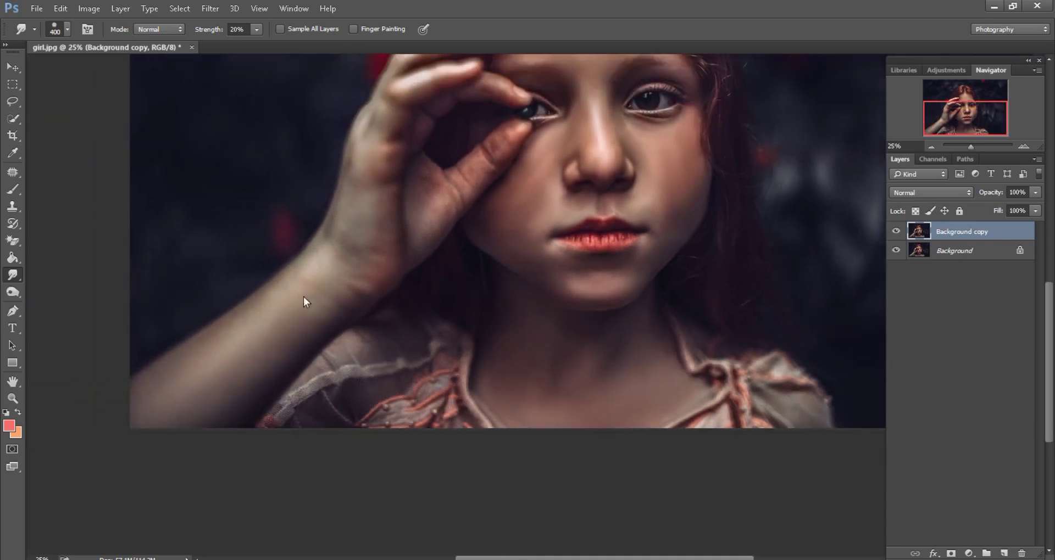
scroll(318, 310, up, 3)
key(bracketleft)
key(bracketleft)
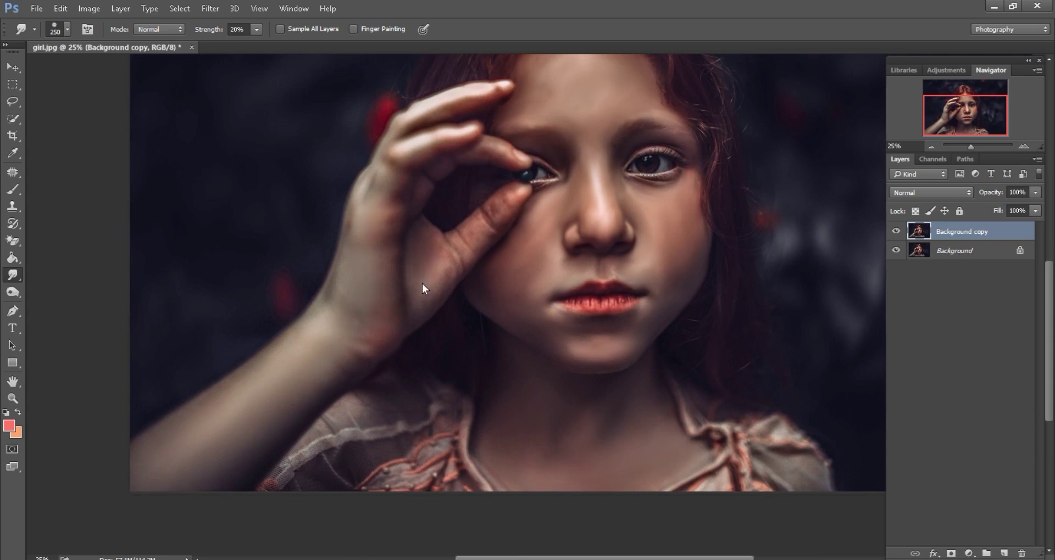
scroll(568, 259, up, 2)
key(ctrl+plus)
key(ctrl+plus)
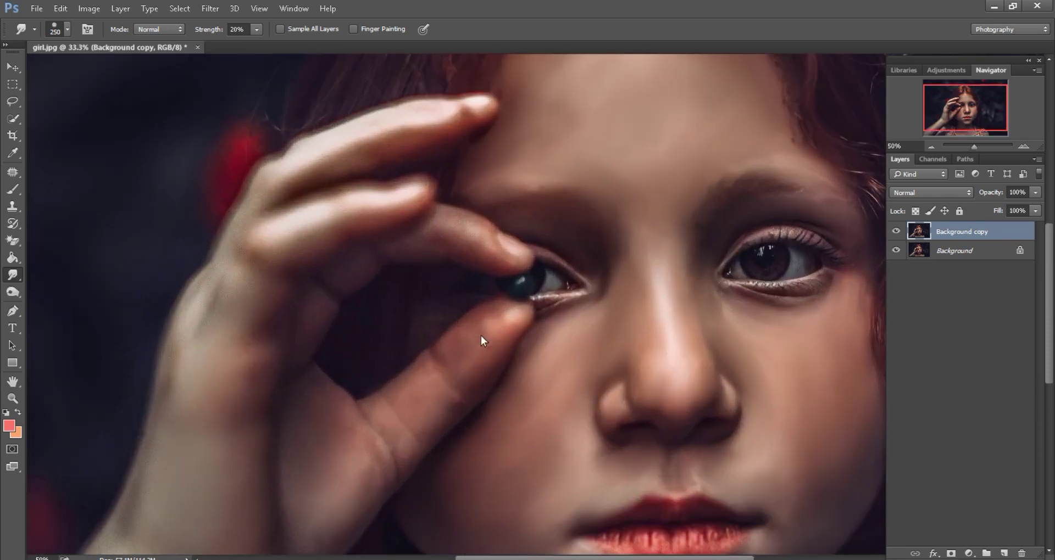
key(bracketleft)
key(bracketleft)
key(bracketleft)
key(bracketleft)
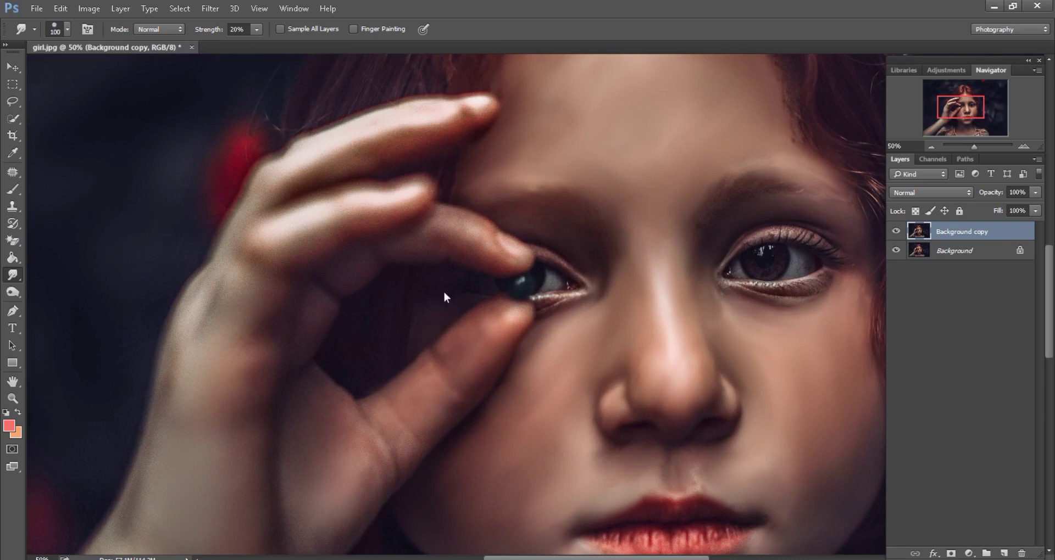
scroll(702, 380, right, 3)
scroll(701, 379, down, 2)
key(bracketright)
key(bracketright)
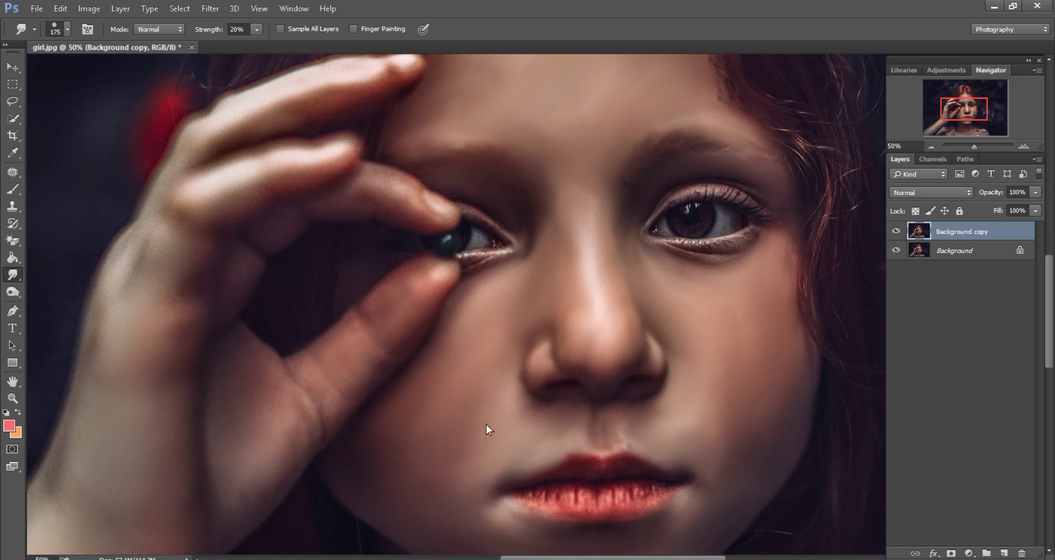
key(bracketright)
key(ctrl+minus)
key(ctrl+minus)
key(ctrl+minus)
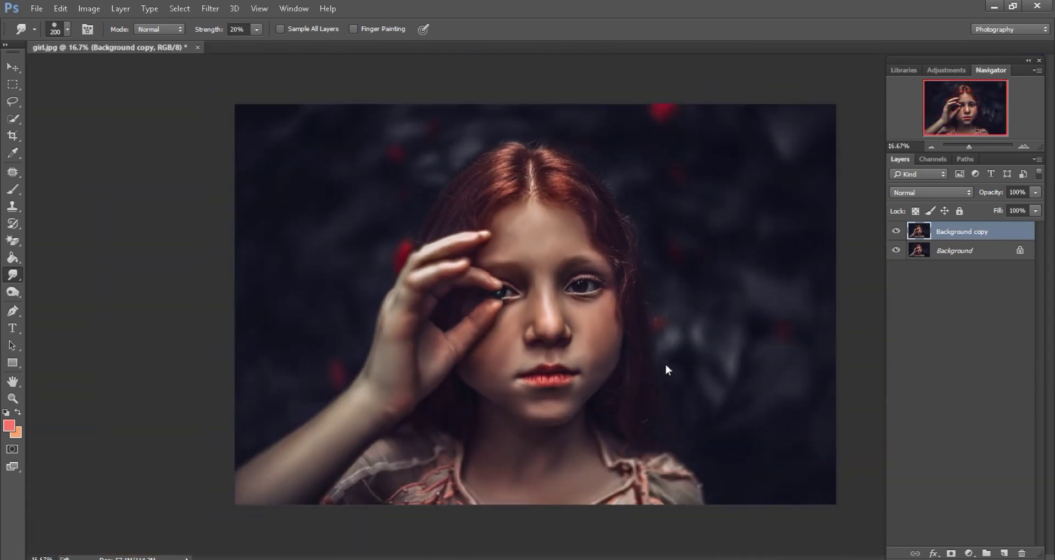
Step: Toggle Background copy's visibility off and on to compare the smoothed skin with the original
scroll(584, 228, up, 2)
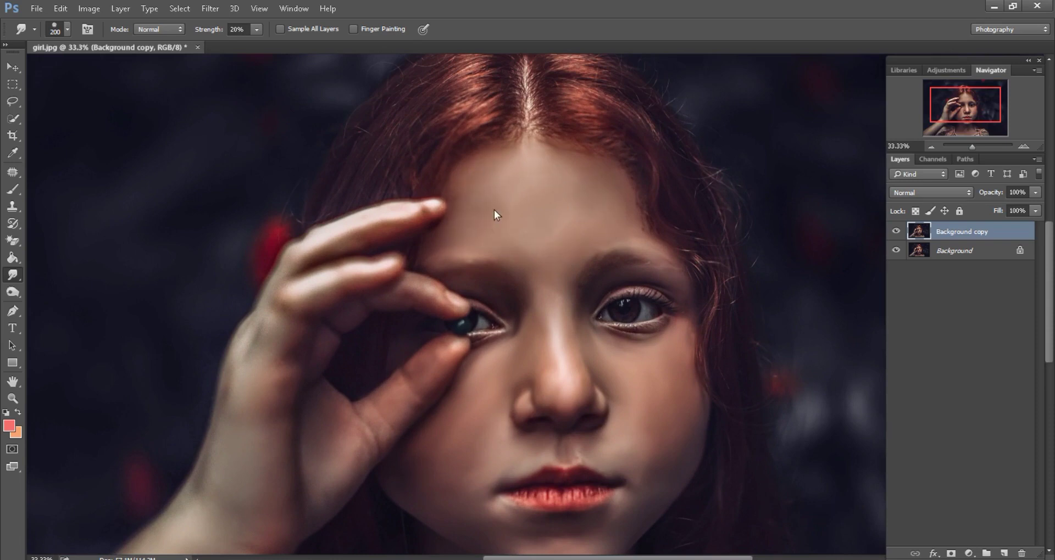
scroll(634, 278, down, 2)
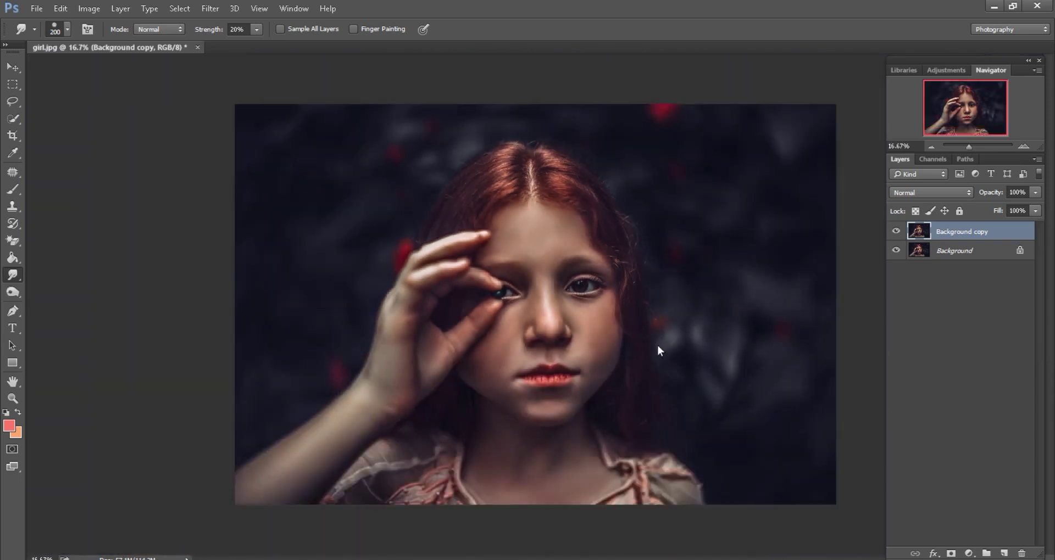
click(894, 232)
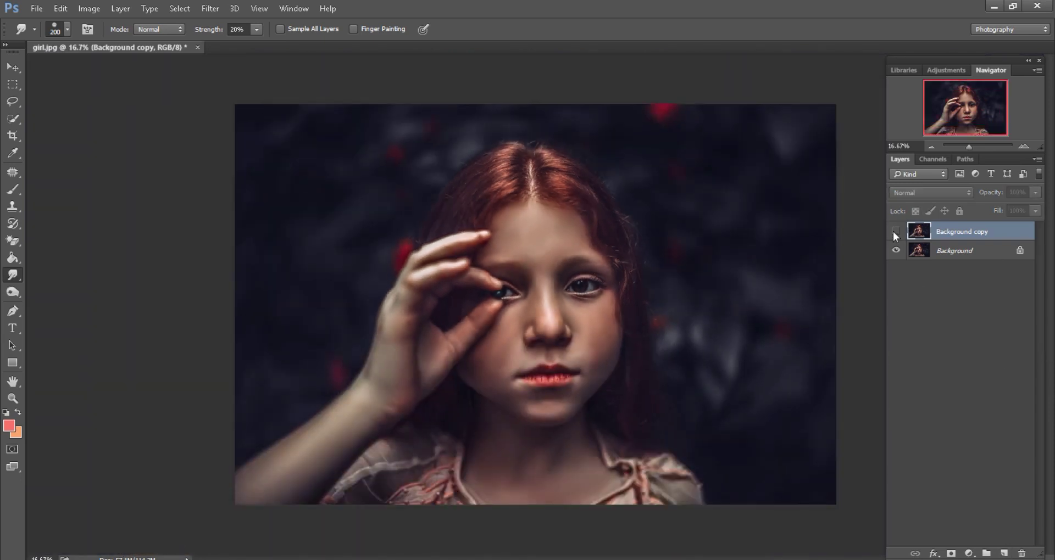
click(895, 232)
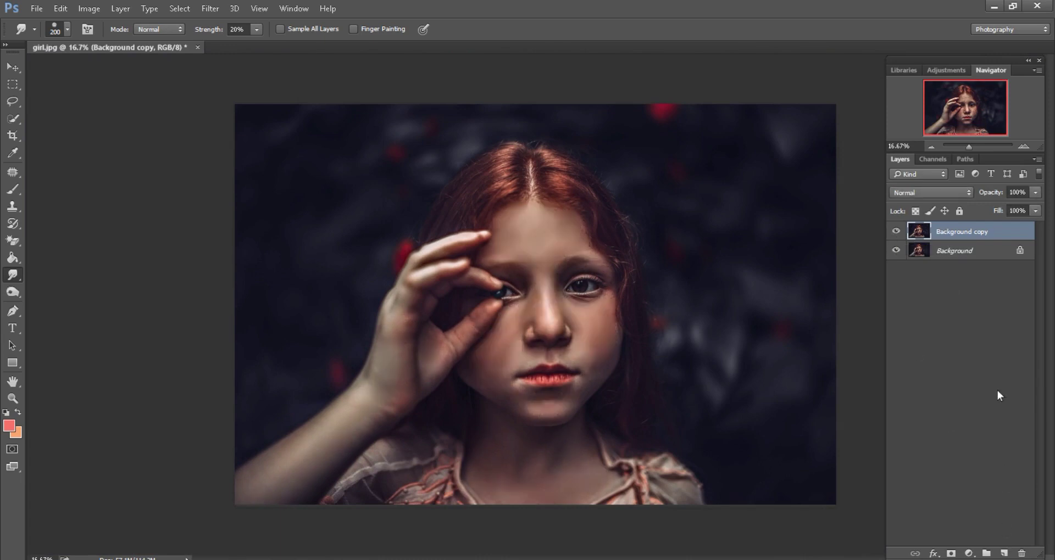
Step: Duplicate Background copy, then add a new Layer 1 filled with 50% Gray
drag(979, 231, 1004, 554)
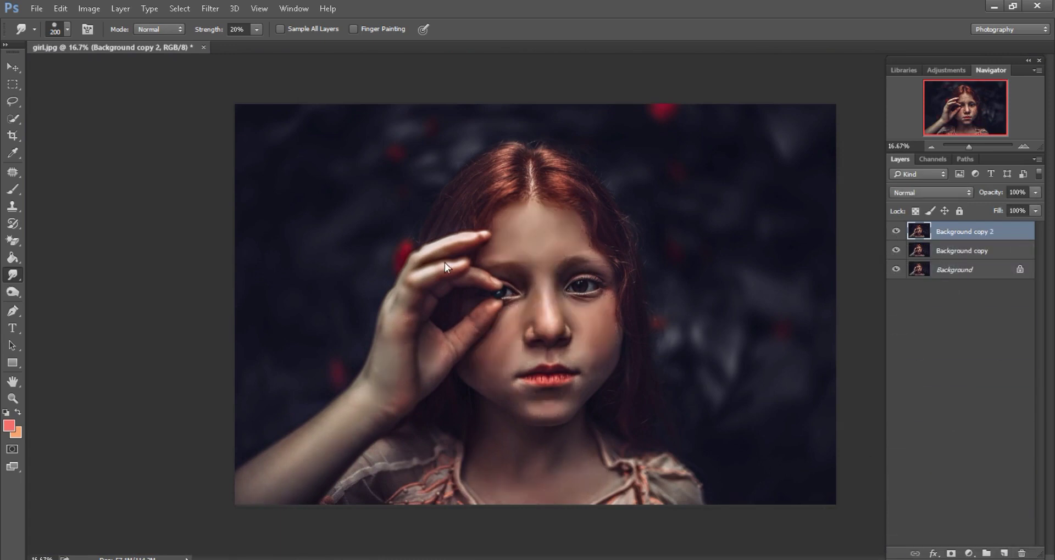
click(1004, 553)
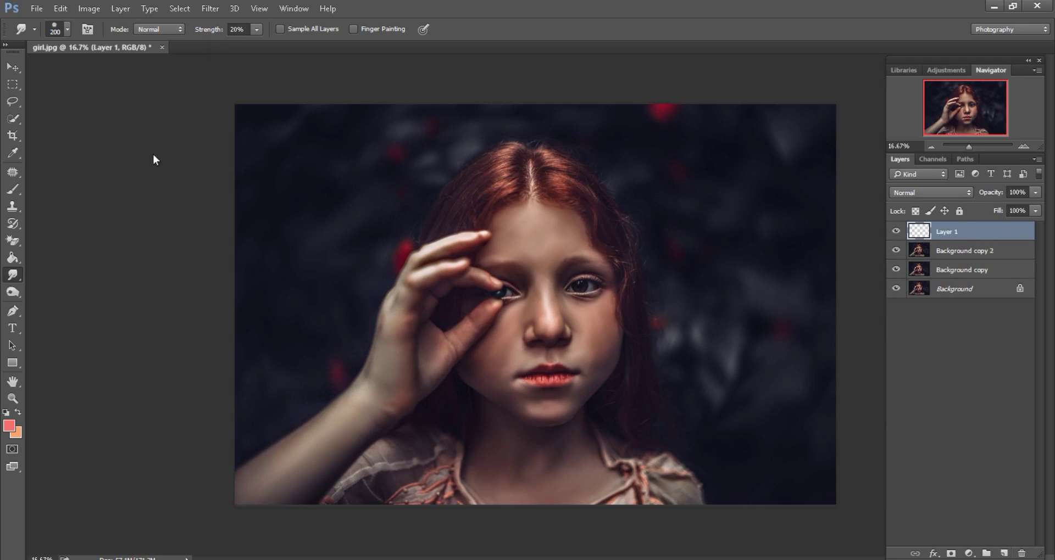
click(60, 8)
click(88, 195)
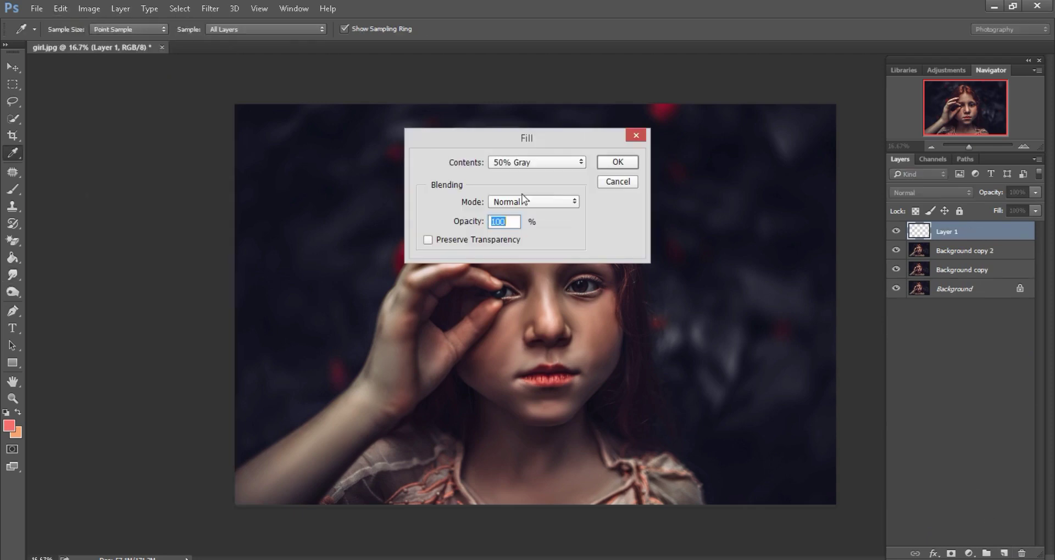
click(617, 165)
Step: Set Layer 1 to Overlay blending and select the Dodge tool
click(933, 192)
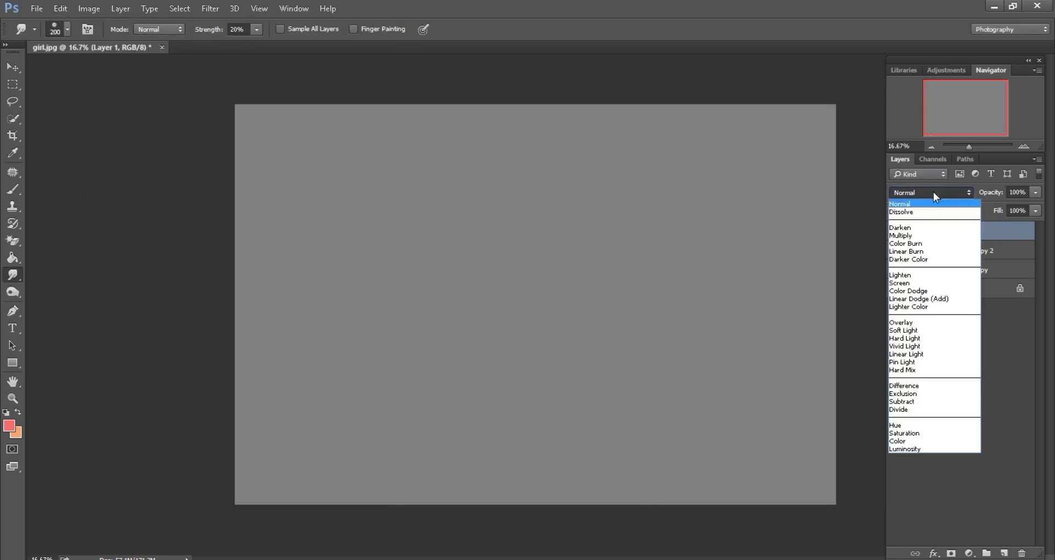
click(914, 324)
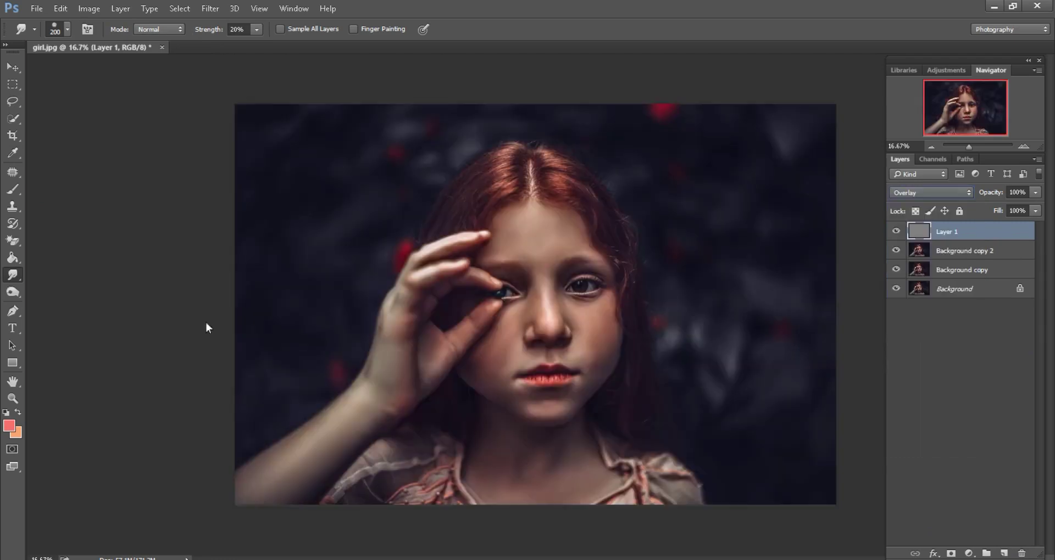
click(14, 292)
click(48, 294)
key(ctrl+plus)
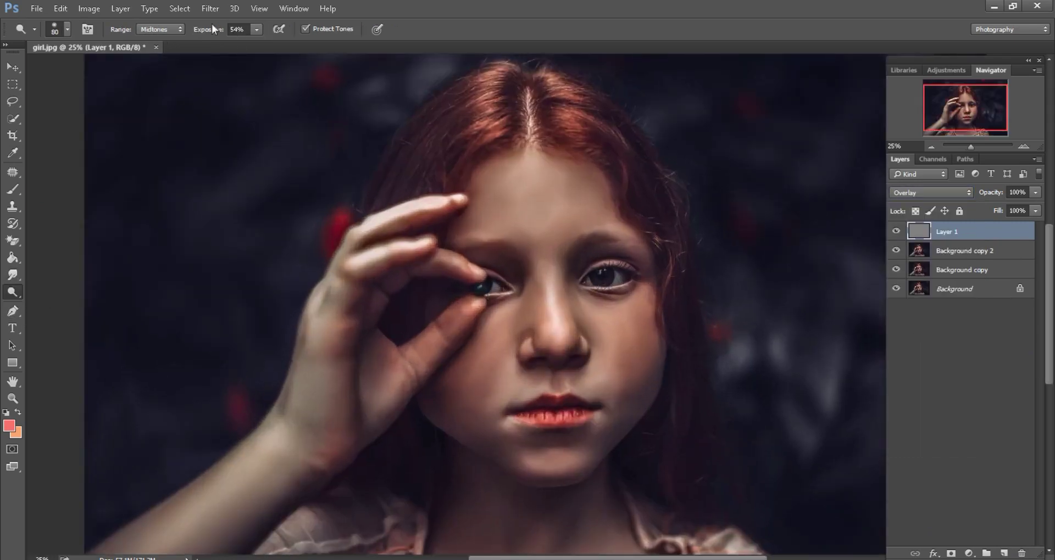
Step: Set dodge exposure to 20% and brighten the face, cheeks, hand and forearm
drag(211, 24, 241, 29)
text(20)
key(Return)
key(ctrl+minus)
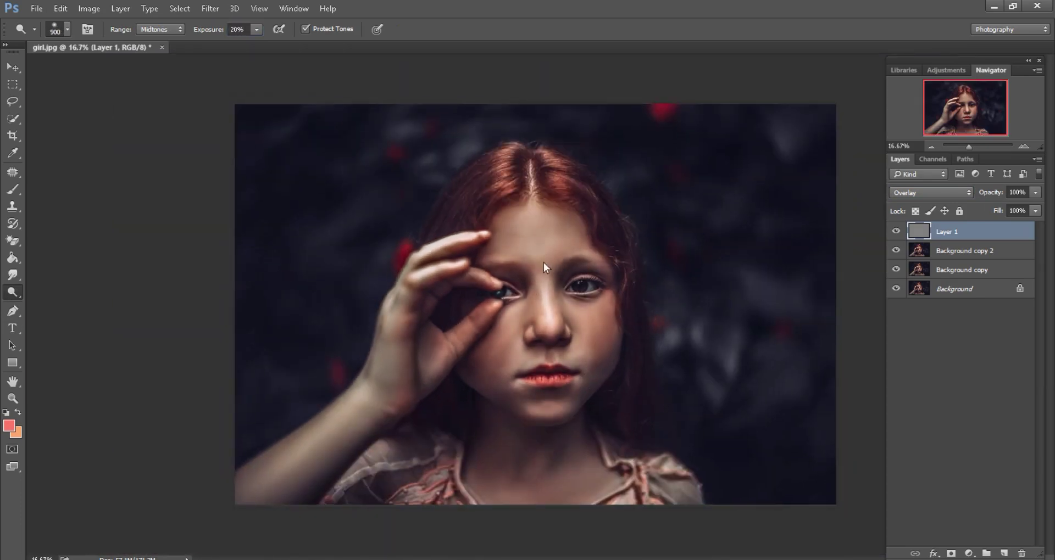
mouse_move(545, 267)
mouse_down()
mouse_move(556, 378)
mouse_move(471, 381)
mouse_up()
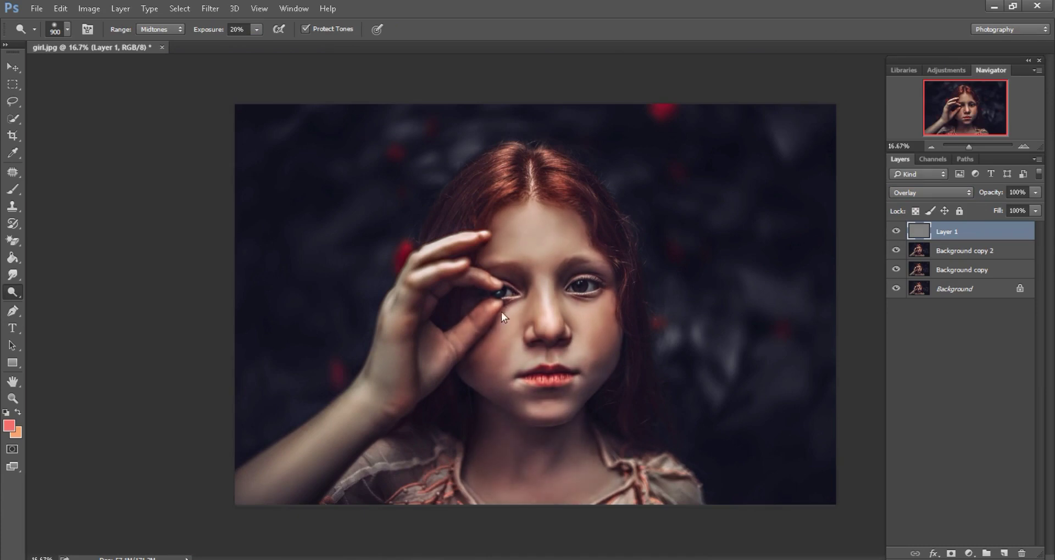
drag(501, 312, 430, 289)
drag(334, 432, 398, 414)
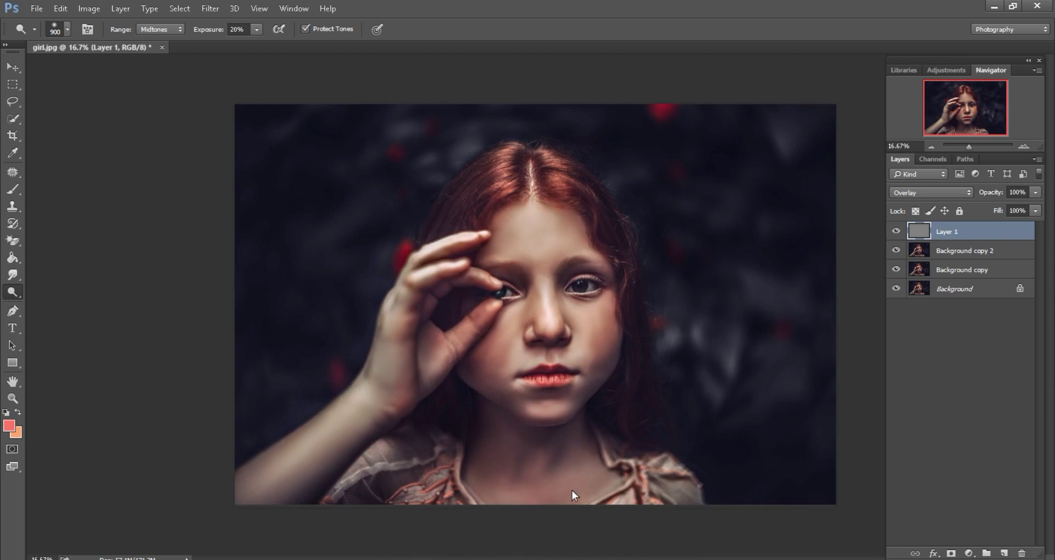
Step: Lower dodge exposure to 15% and resize the brush for close work on the face
key(ctrl+plus)
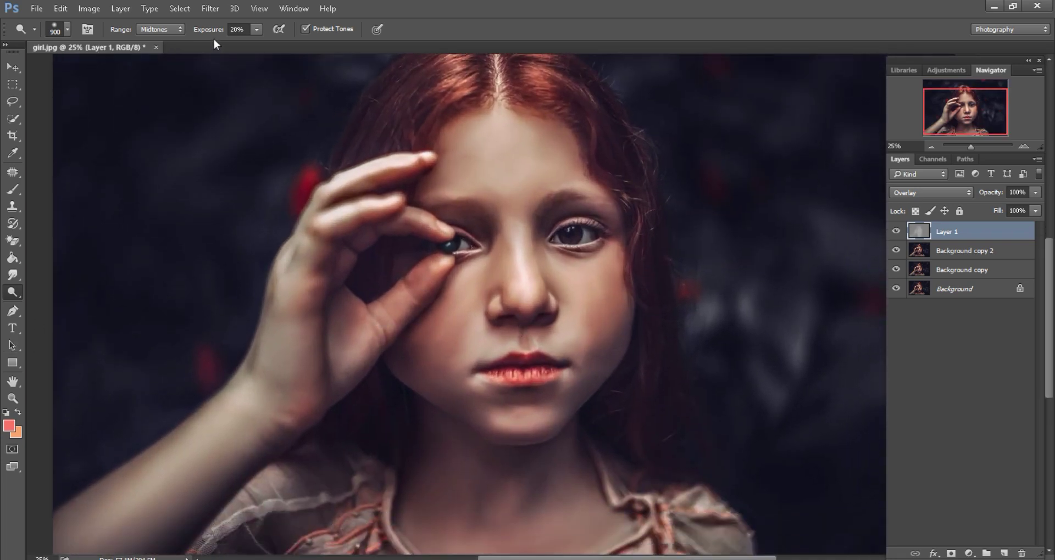
drag(210, 29, 207, 29)
key(ctrl+plus)
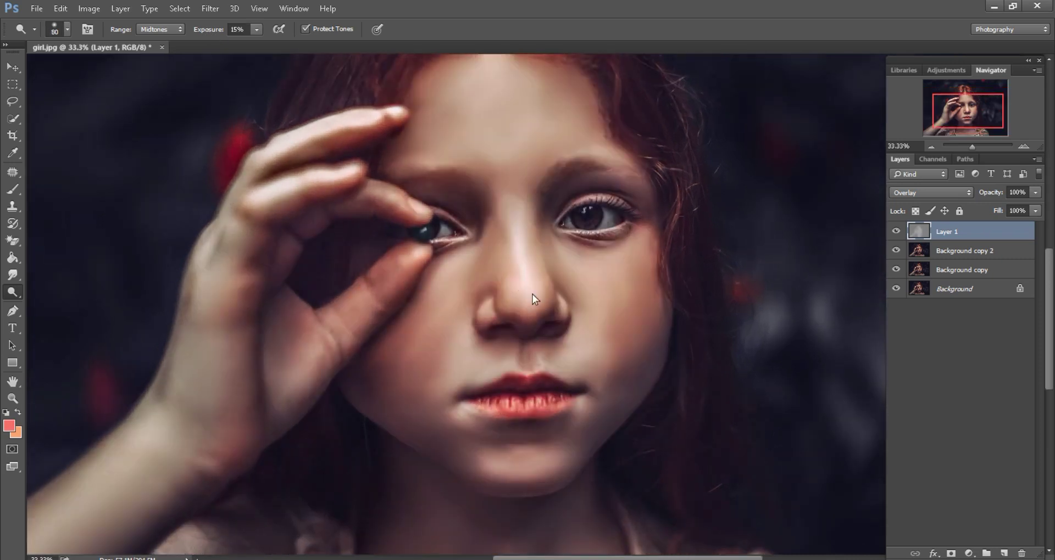
key(bracketright)
key(bracketright)
key(bracketright)
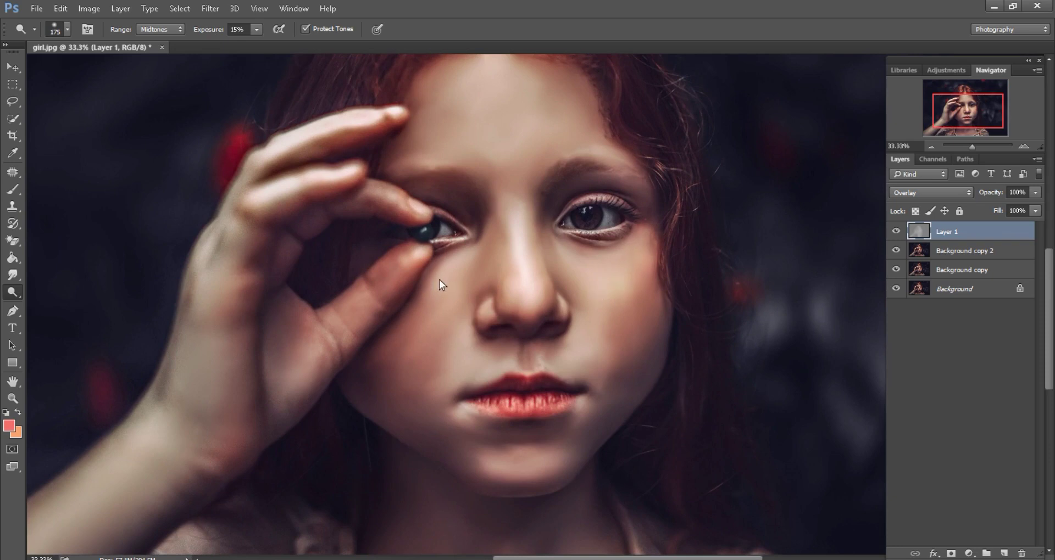
scroll(451, 143, up, 2)
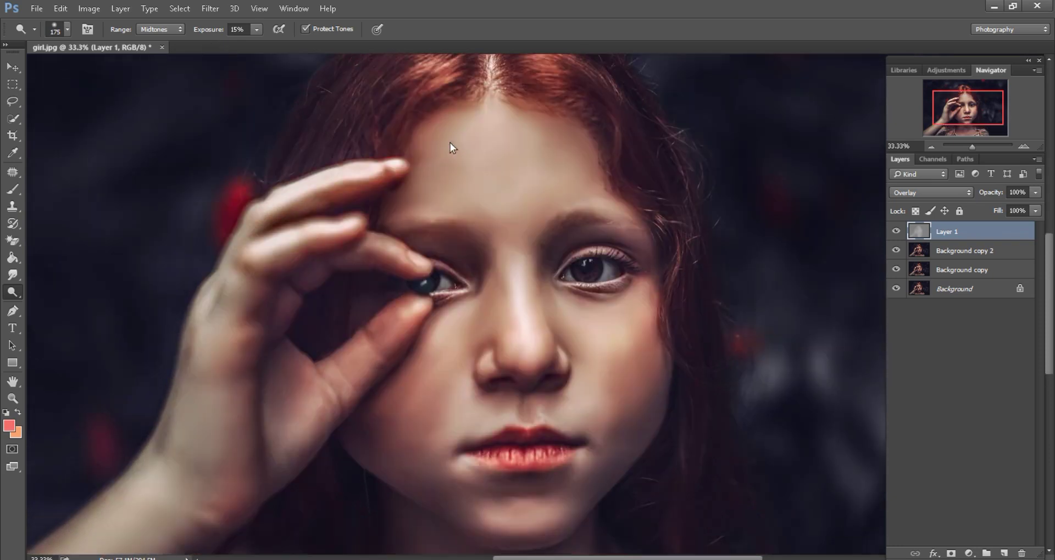
key(bracketright)
key(bracketright)
key(bracketright)
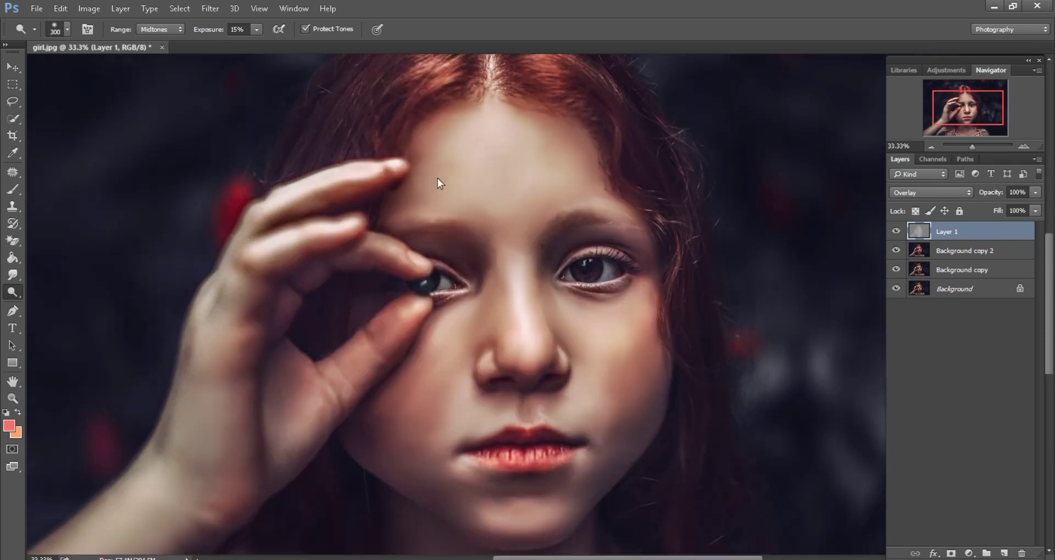
scroll(514, 355, down, 3)
key(bracketleft)
key(bracketleft)
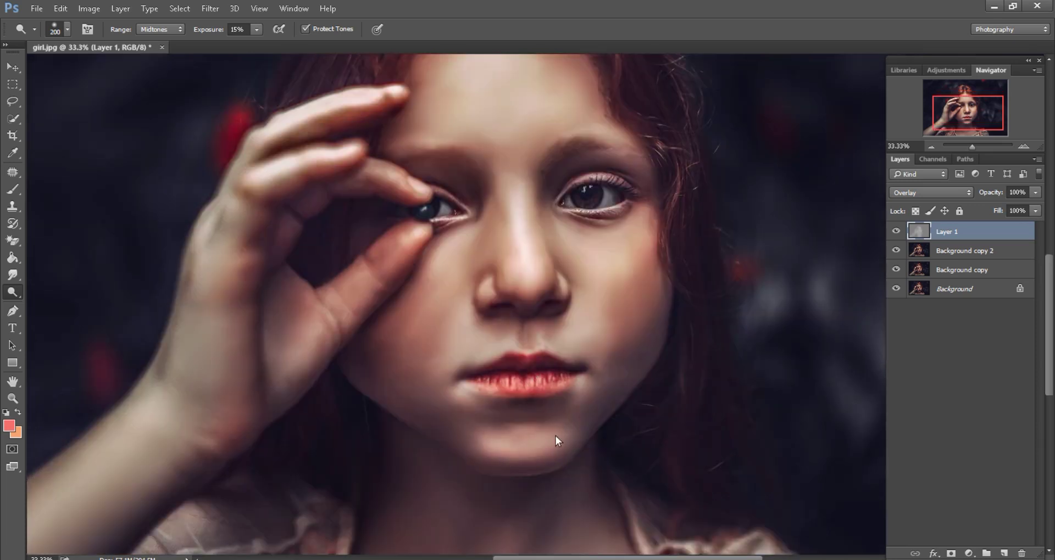
key(bracketleft)
key(bracketleft)
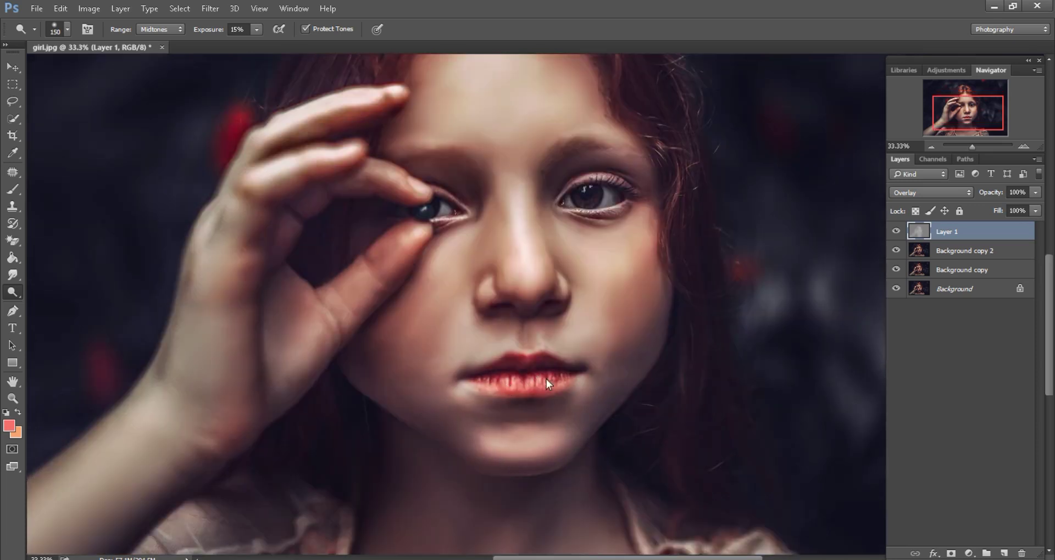
scroll(547, 380, up, 1)
key(bracketright)
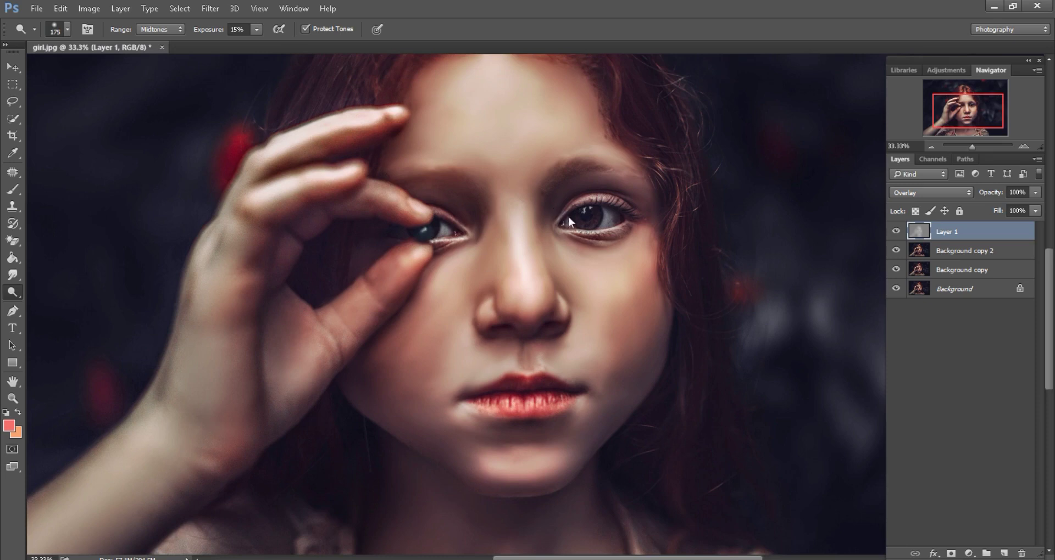
Step: Raise dodge exposure to 33% and use a larger brush to lighten the dress
scroll(581, 207, left, 3)
drag(197, 29, 207, 28)
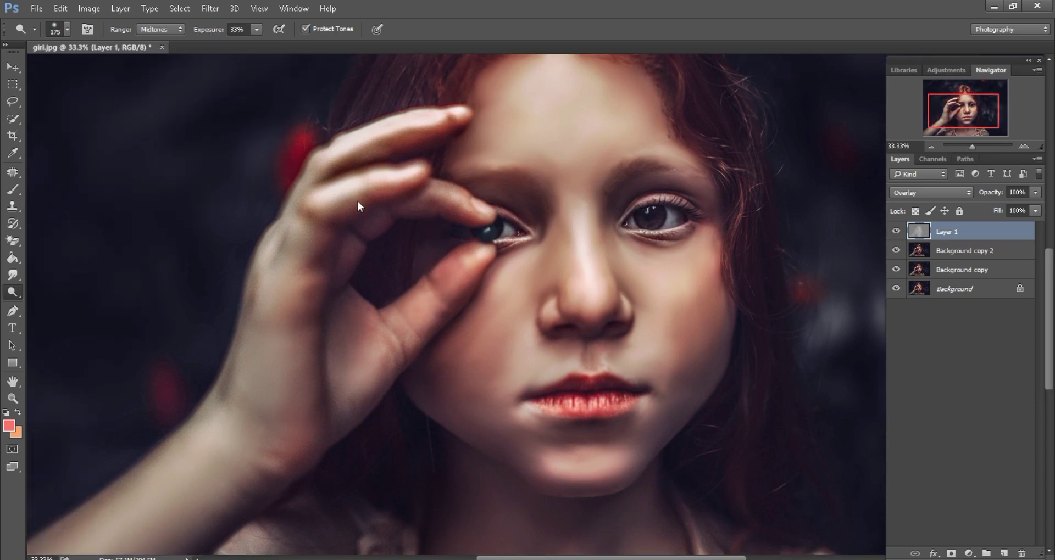
key(bracketright)
key(bracketright)
key(bracketright)
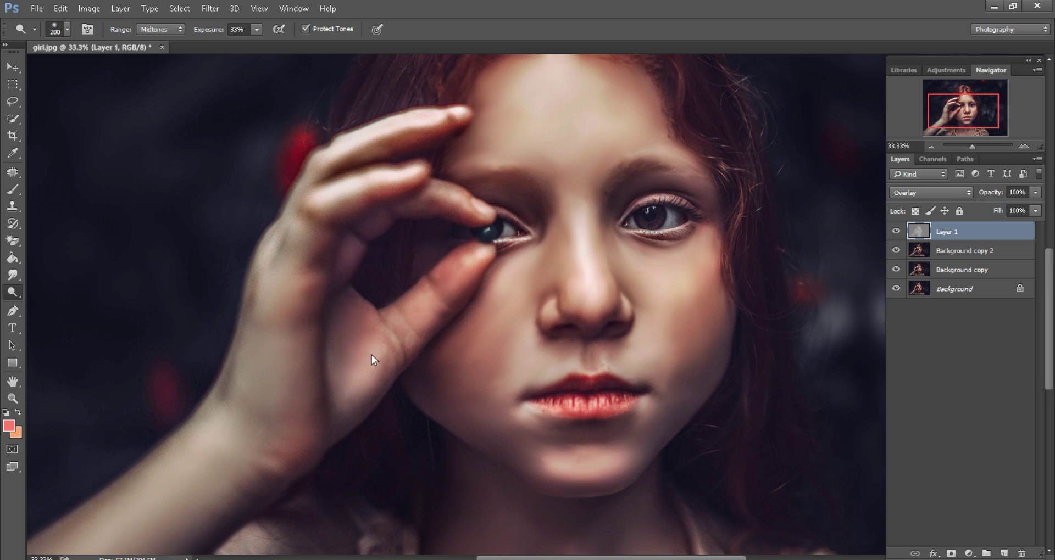
key(ctrl+minus)
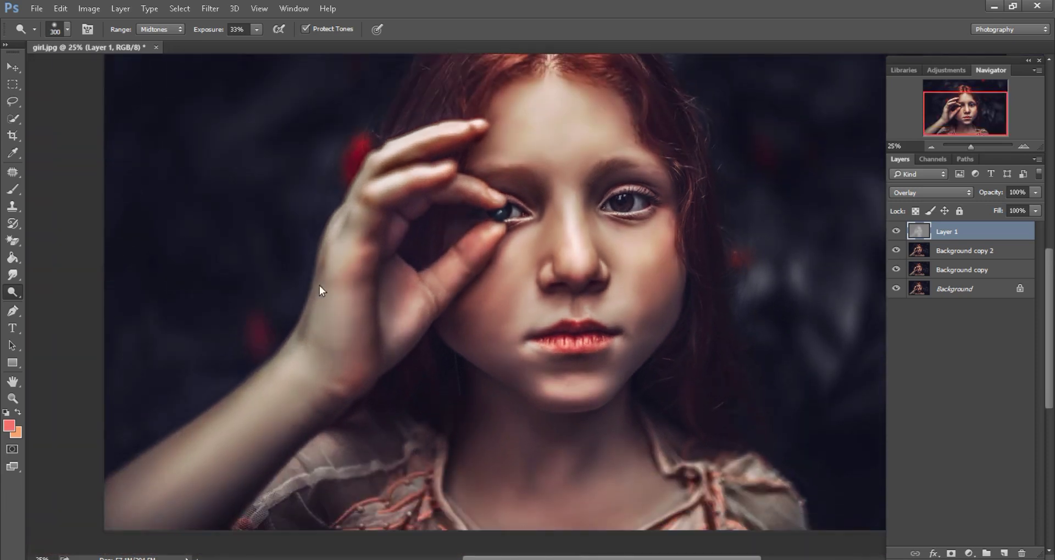
key(bracketright)
key(bracketright)
scroll(303, 225, down, 5)
scroll(405, 274, left, 4)
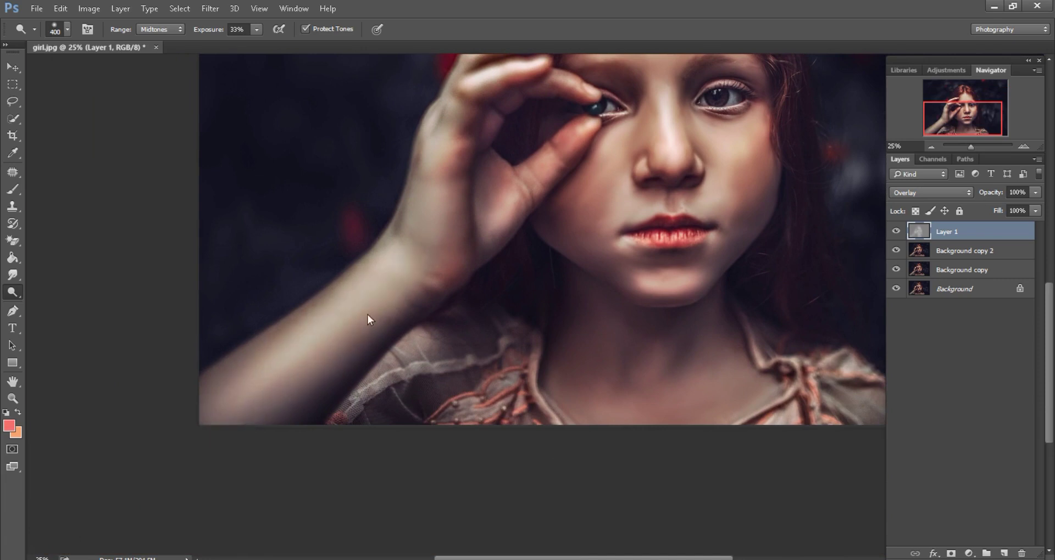
scroll(632, 419, right, 3)
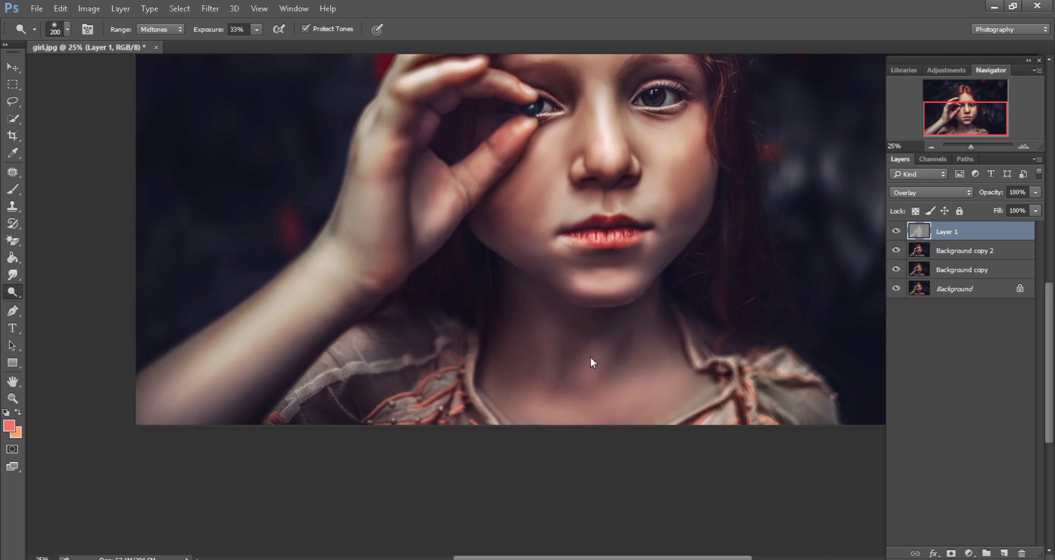
key(ctrl+minus)
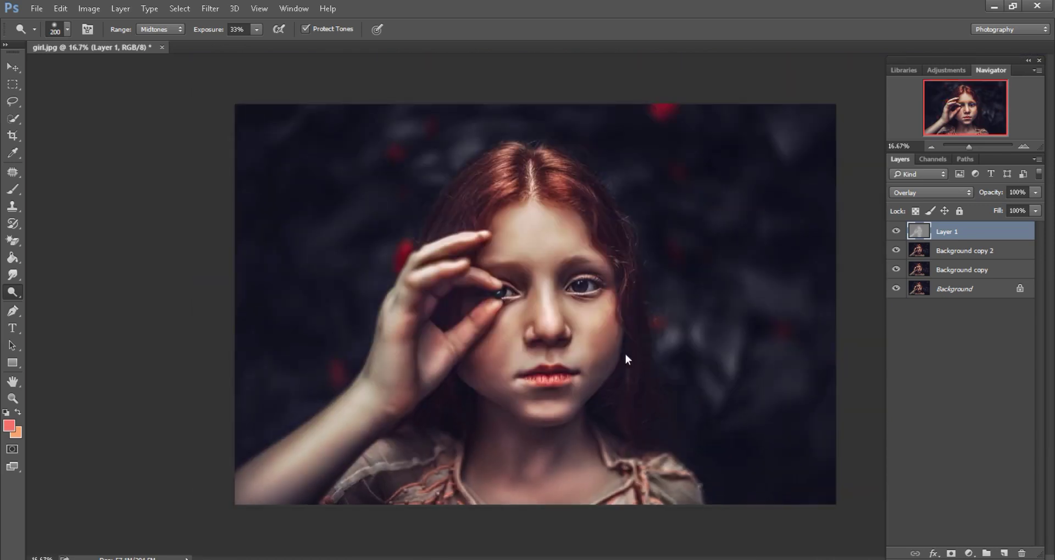
Step: Dodge the face and hair parting up close with a smaller brush
key(ctrl+plus)
scroll(589, 337, up, 1)
scroll(543, 178, up, 2)
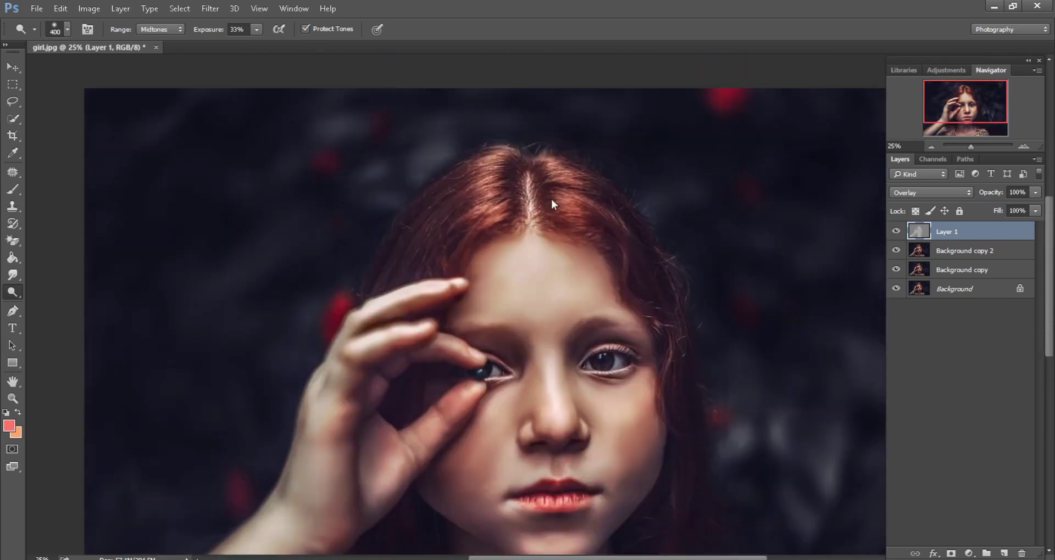
key(bracketleft)
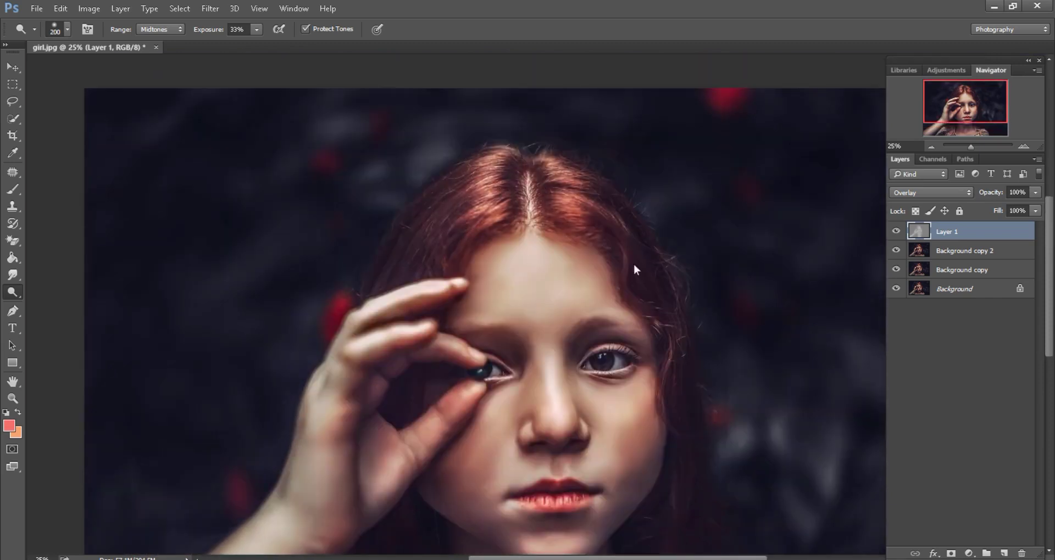
scroll(634, 266, down, 1)
key(bracketleft)
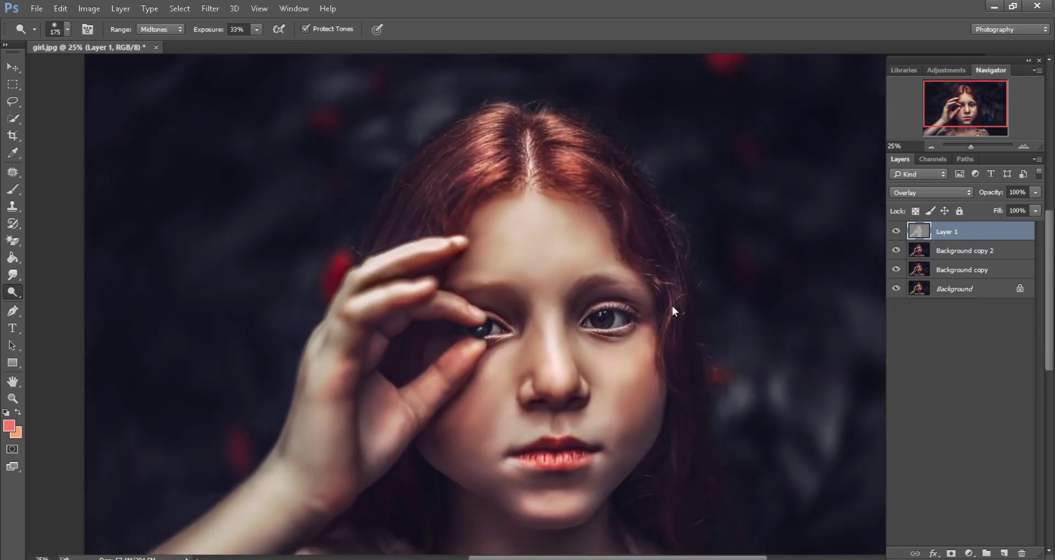
scroll(359, 287, down, 2)
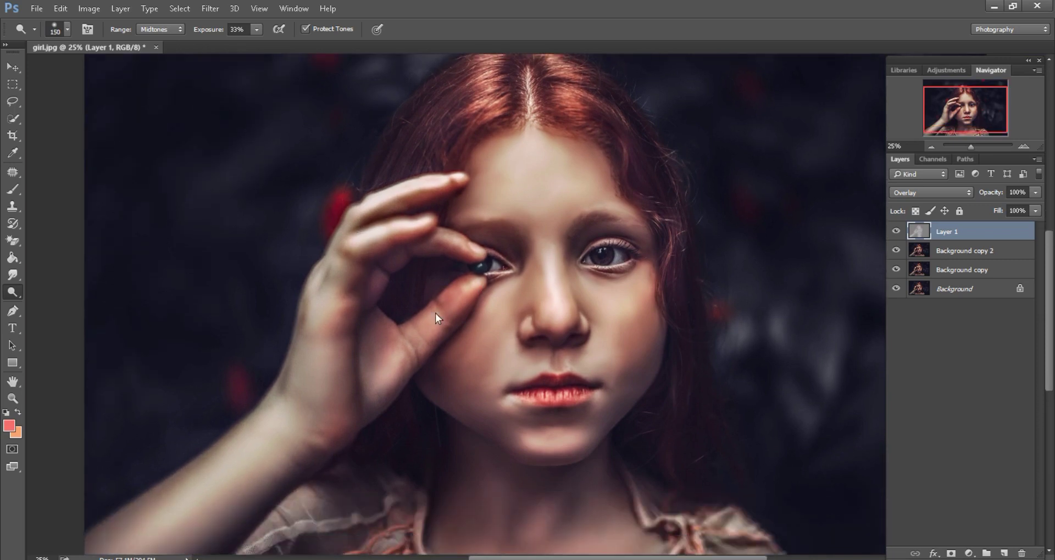
right_click(13, 292)
Step: Switch to the Burn tool at 10% exposure and size the brush for the face
click(60, 303)
scroll(501, 271, up, 1)
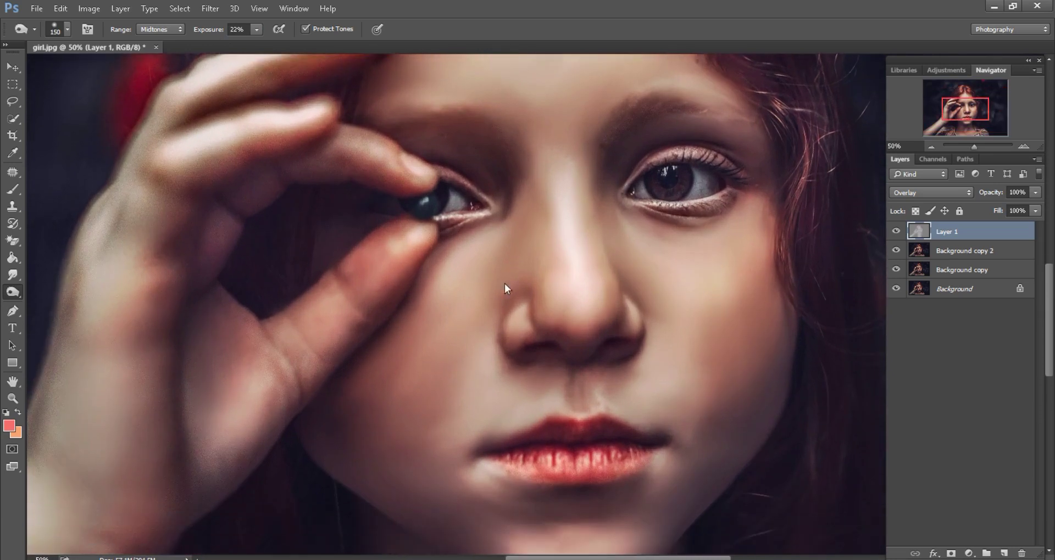
key(bracketleft)
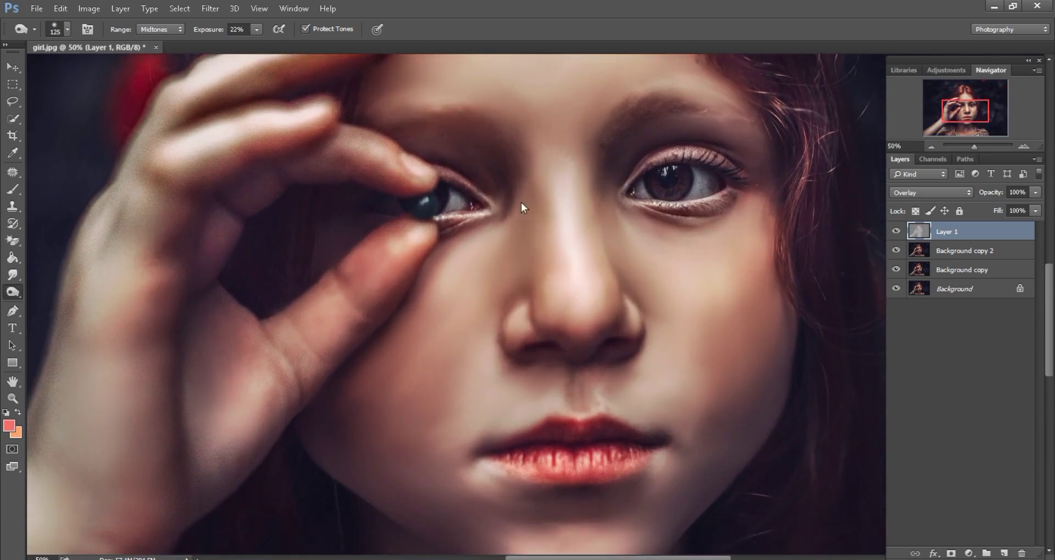
scroll(607, 238, right, 1)
key(bracketright)
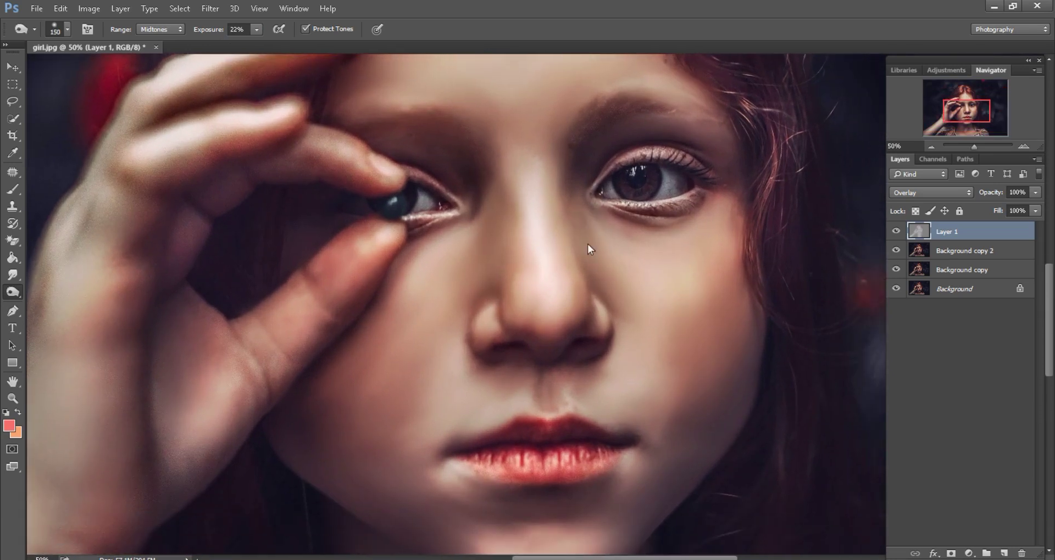
key(bracketleft)
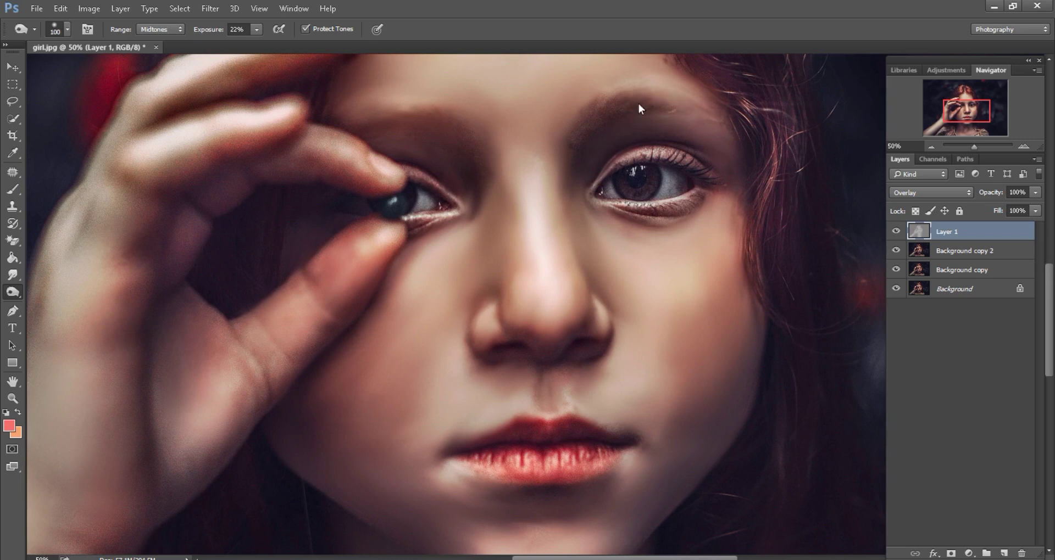
key(bracketleft)
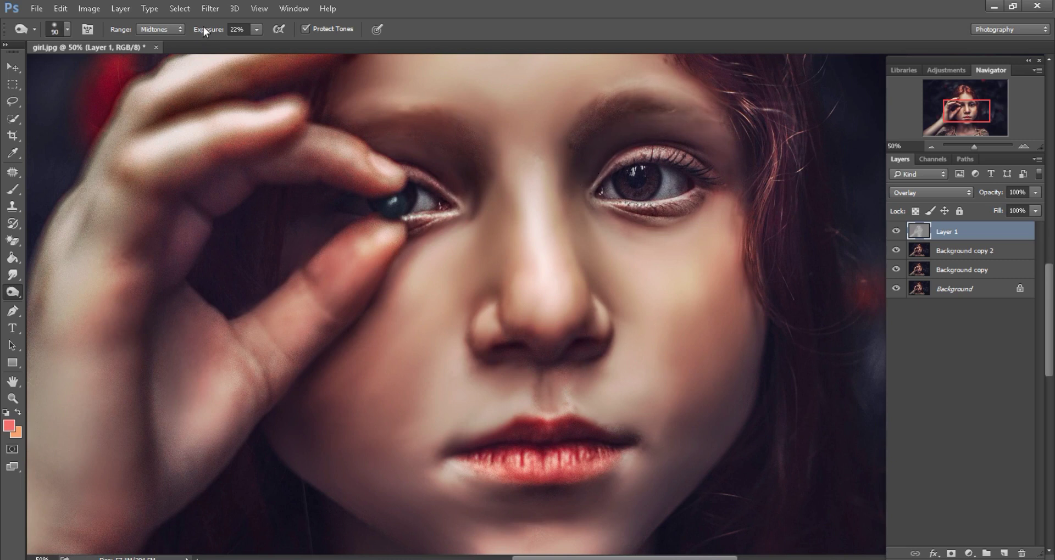
key(1)
key(bracketright)
key(bracketright)
Step: Set burn exposure to 13% and darken shadows around the face and portrait edges
scroll(627, 306, down, 2)
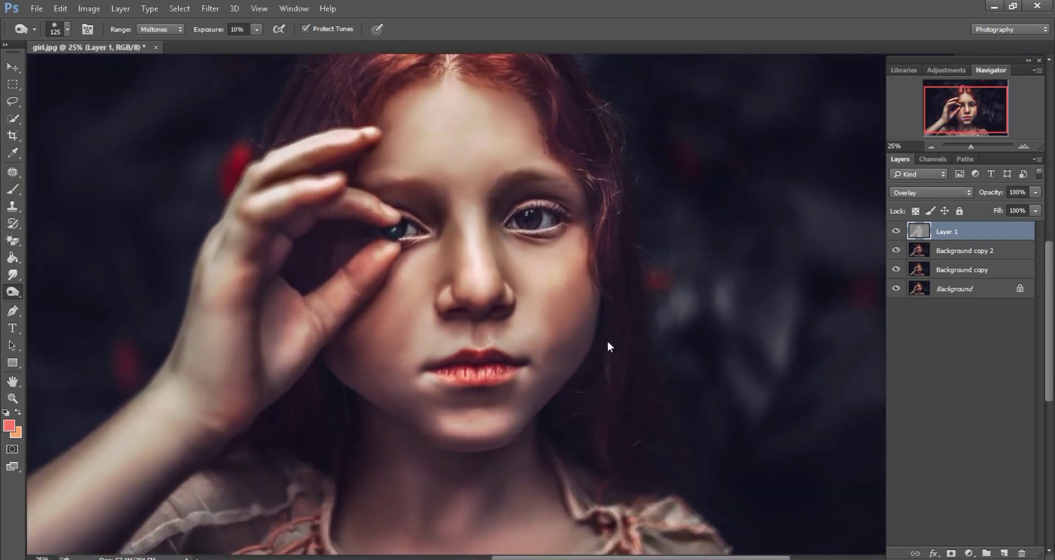
scroll(608, 342, up, 1)
key(bracketright)
key(bracketright)
key(bracketright)
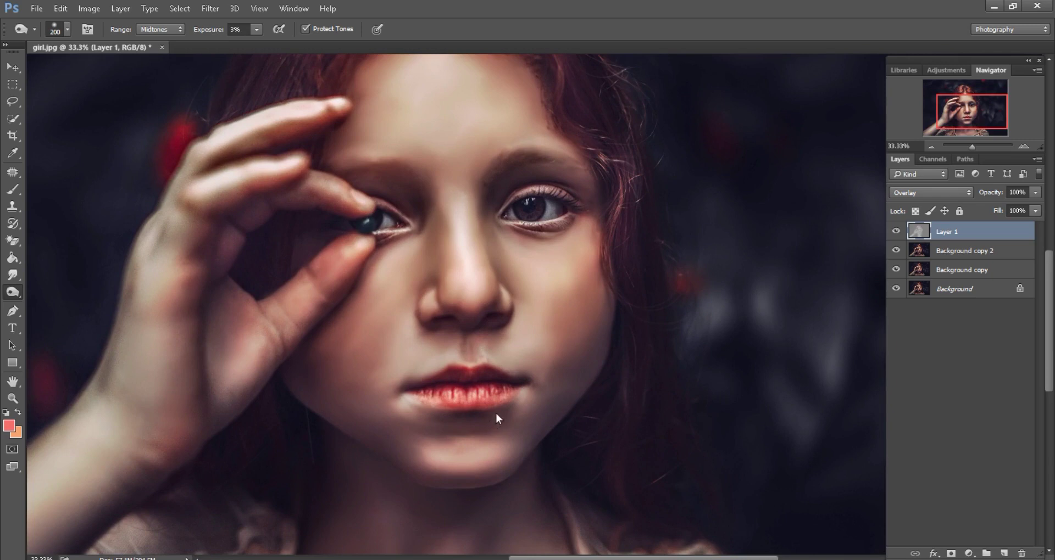
scroll(568, 441, down, 1)
scroll(568, 441, down, 1)
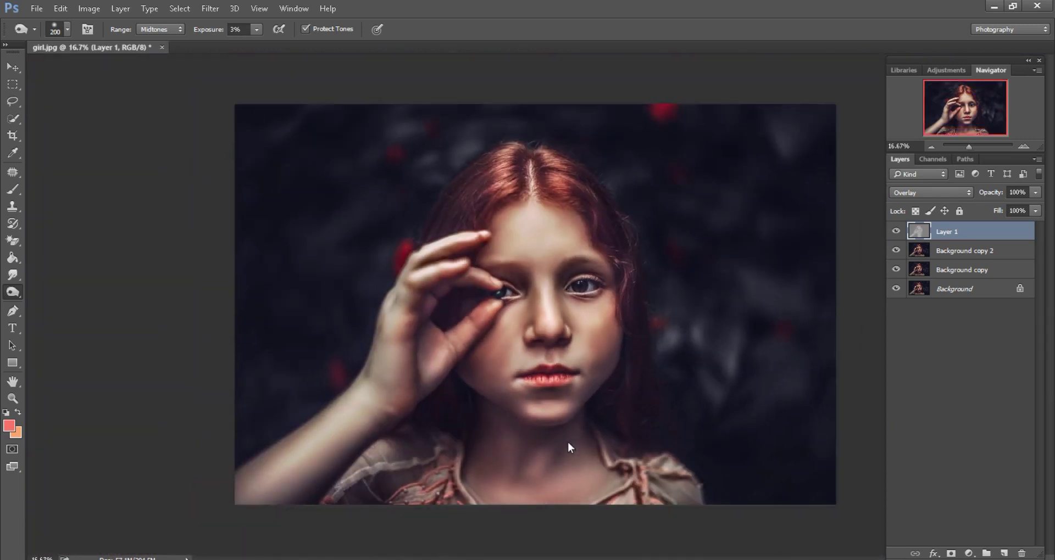
click(234, 29)
text(13)
key(Return)
key(bracketright)
key(bracketright)
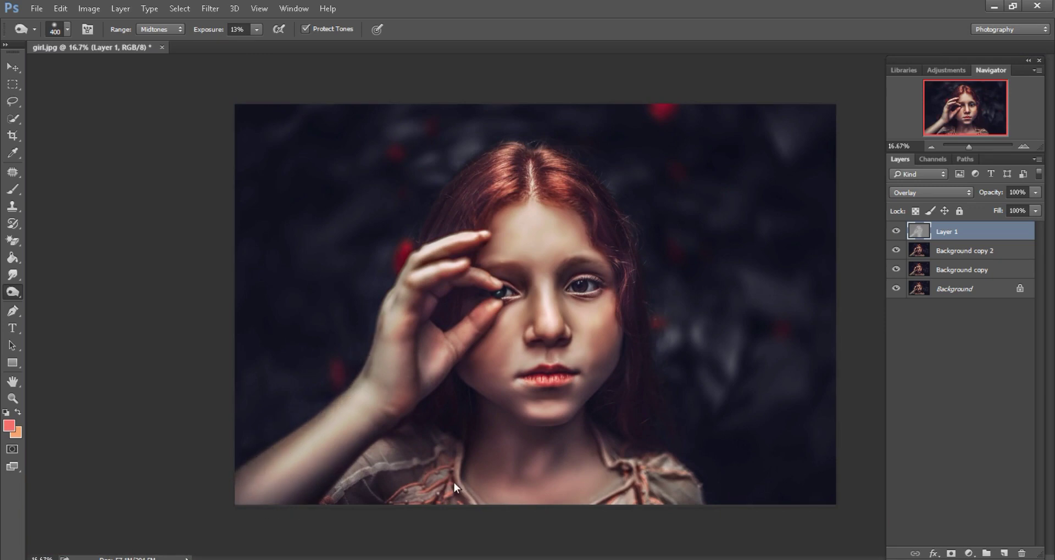
key(bracketleft)
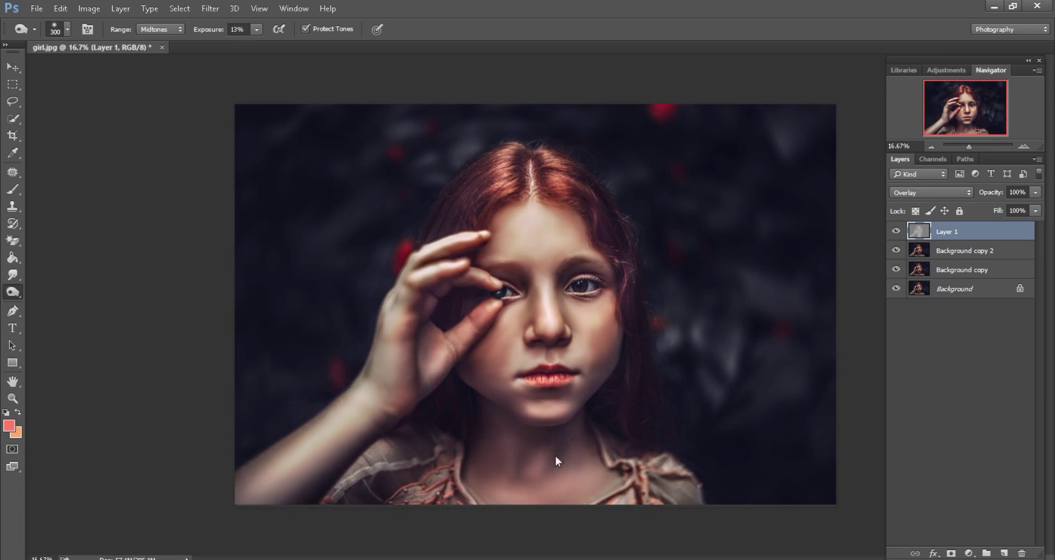
key(ctrl+minus)
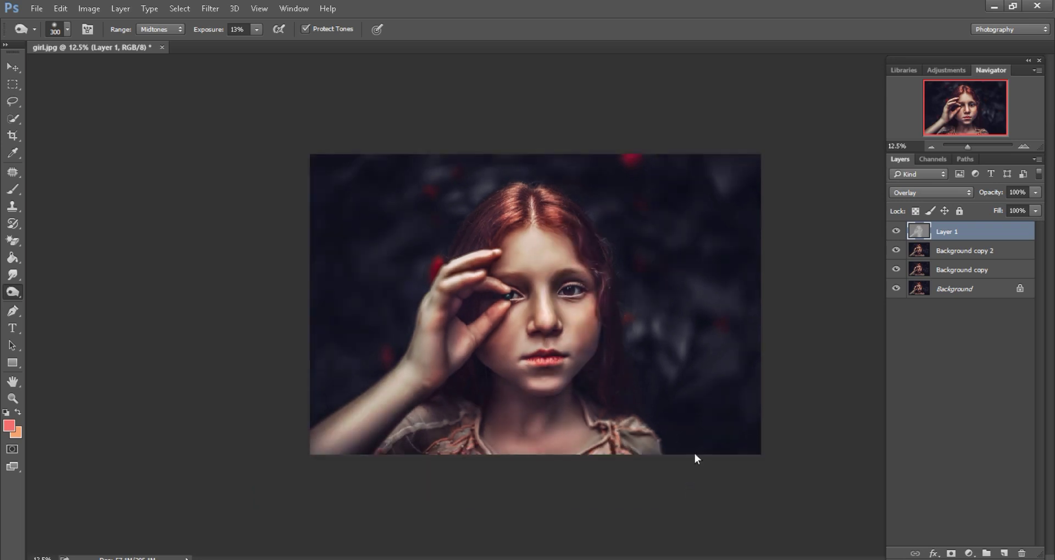
Step: Compare Layer 1 on and off, merge it down, and duplicate the result as Background copy 3
click(896, 232)
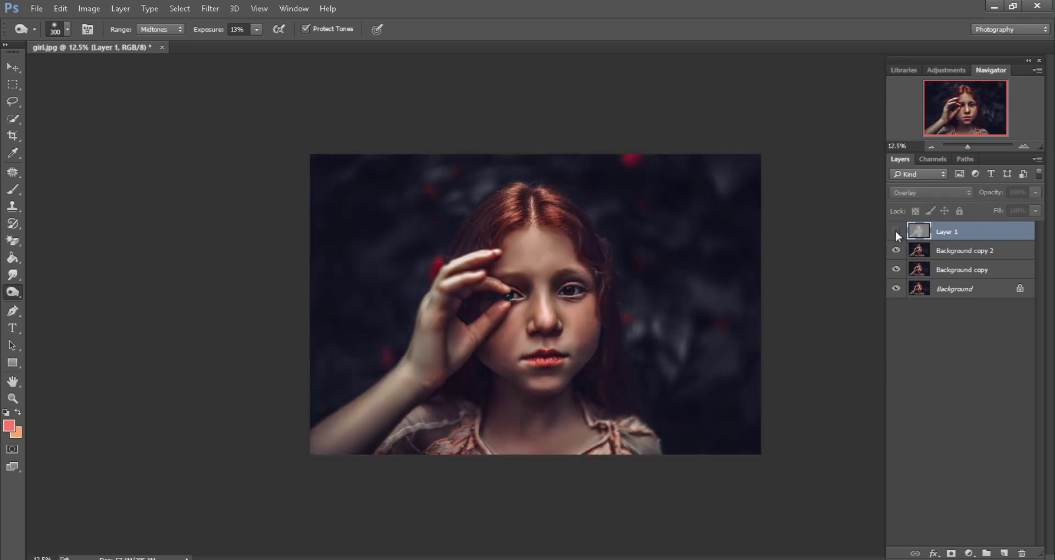
click(896, 232)
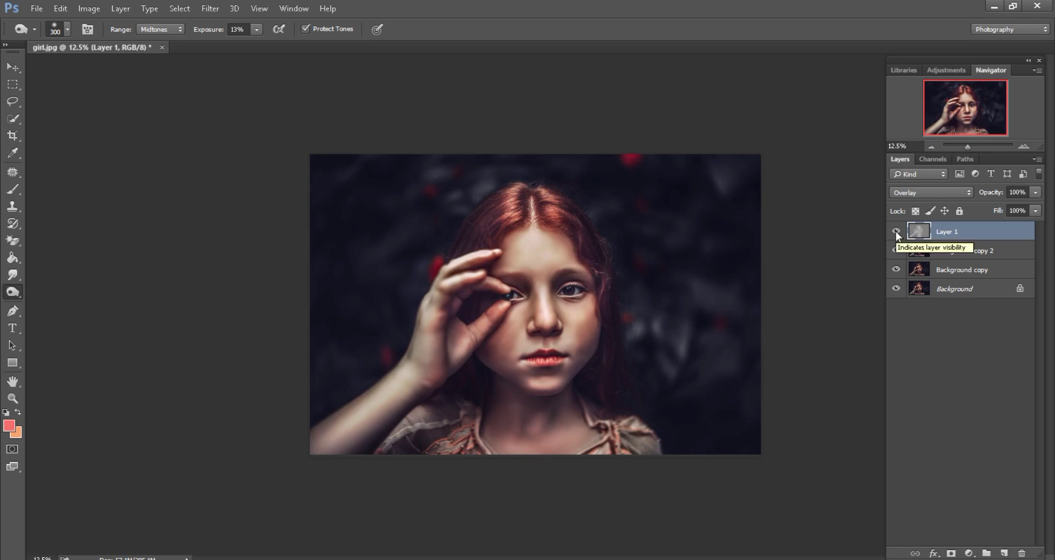
click(896, 232)
click(895, 232)
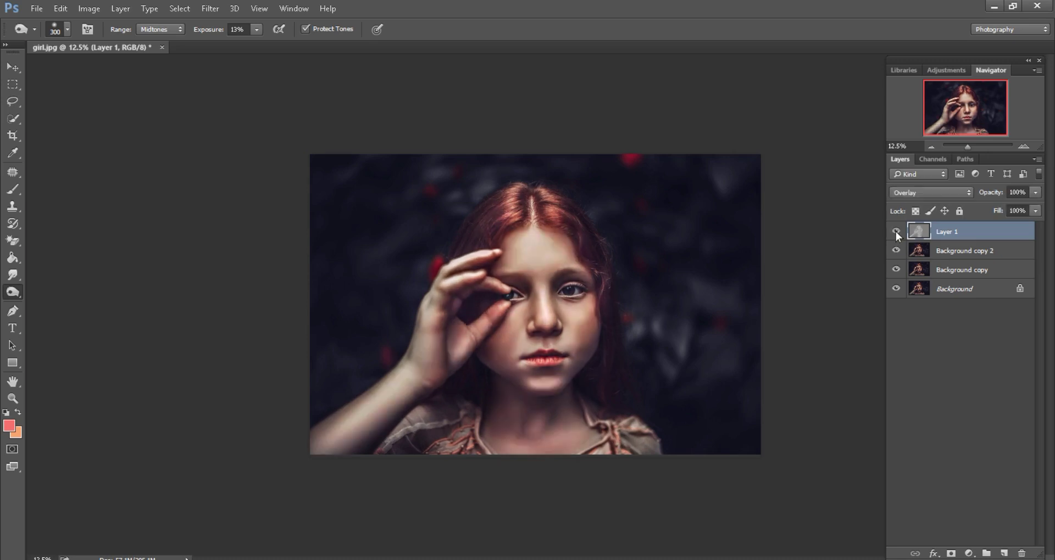
right_click(942, 230)
click(716, 443)
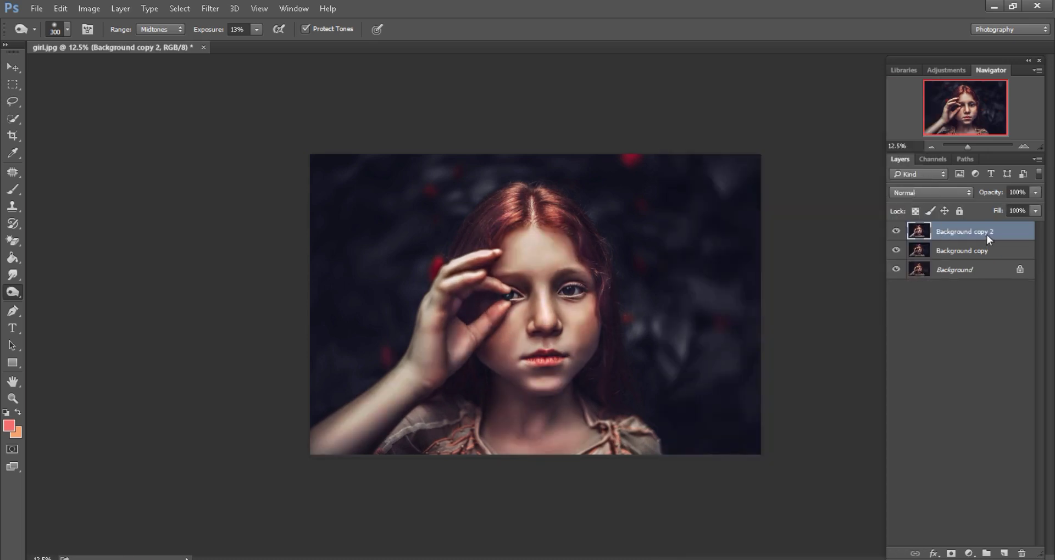
mouse_move(987, 235)
mouse_down()
mouse_move(1014, 555)
mouse_move(1005, 554)
mouse_up()
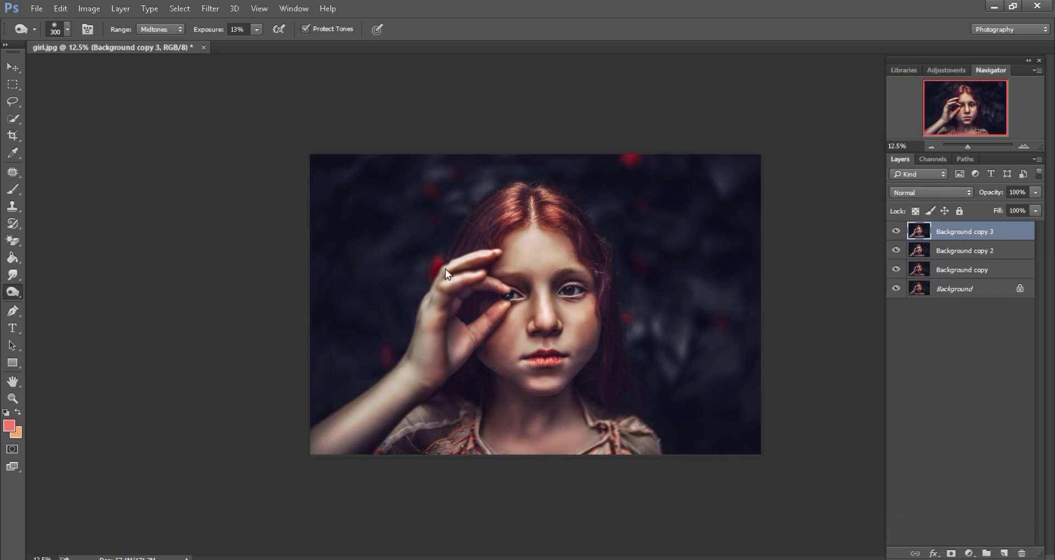
Step: Apply a Camera Raw post-crop vignette of -39 to Background copy 3
click(11, 68)
click(210, 8)
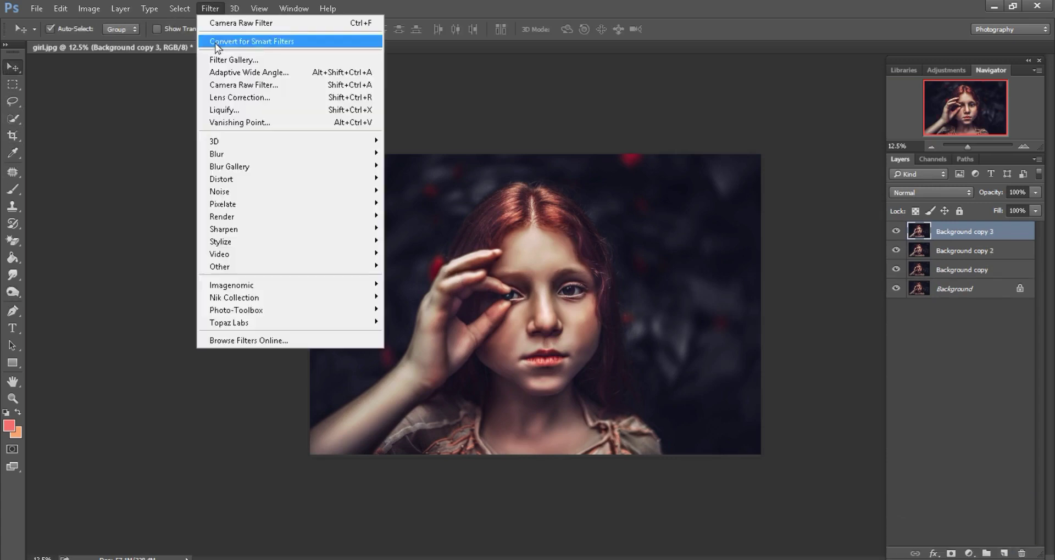
click(230, 93)
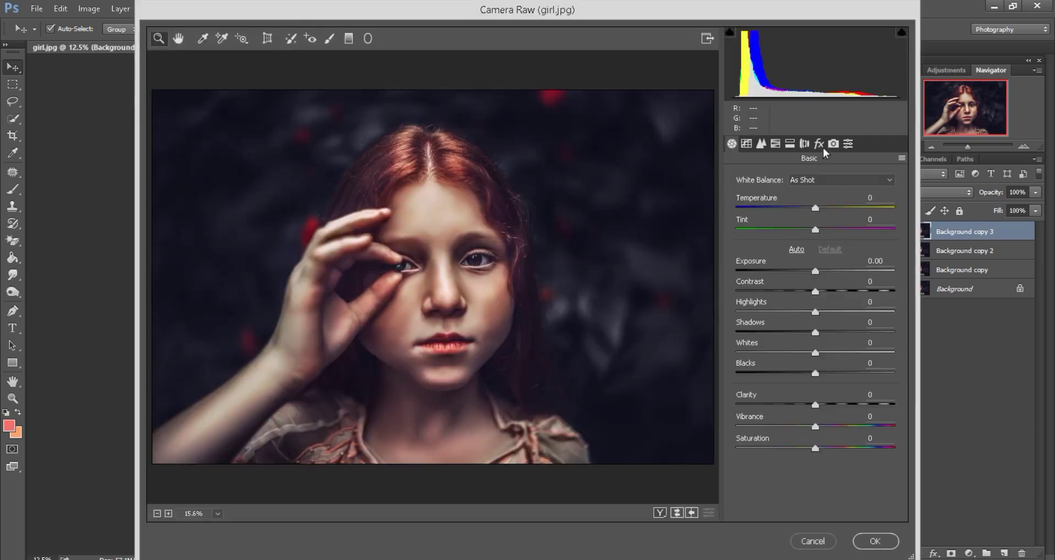
click(819, 143)
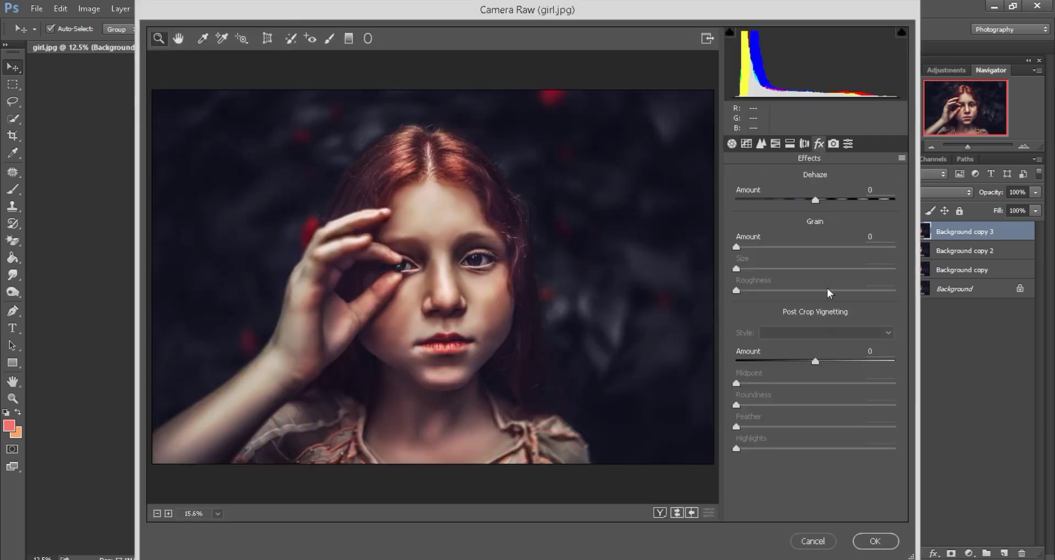
drag(815, 362, 784, 362)
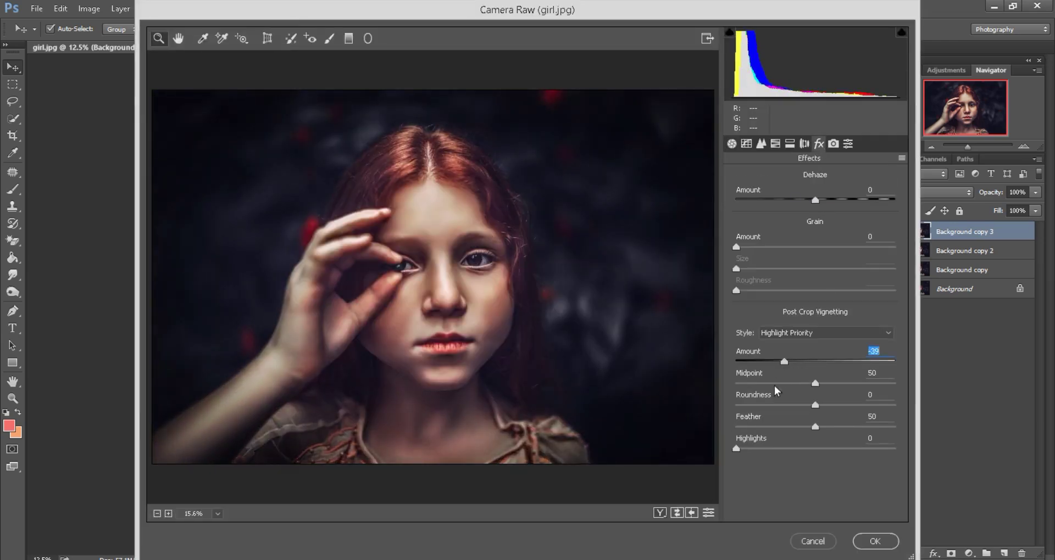
click(879, 542)
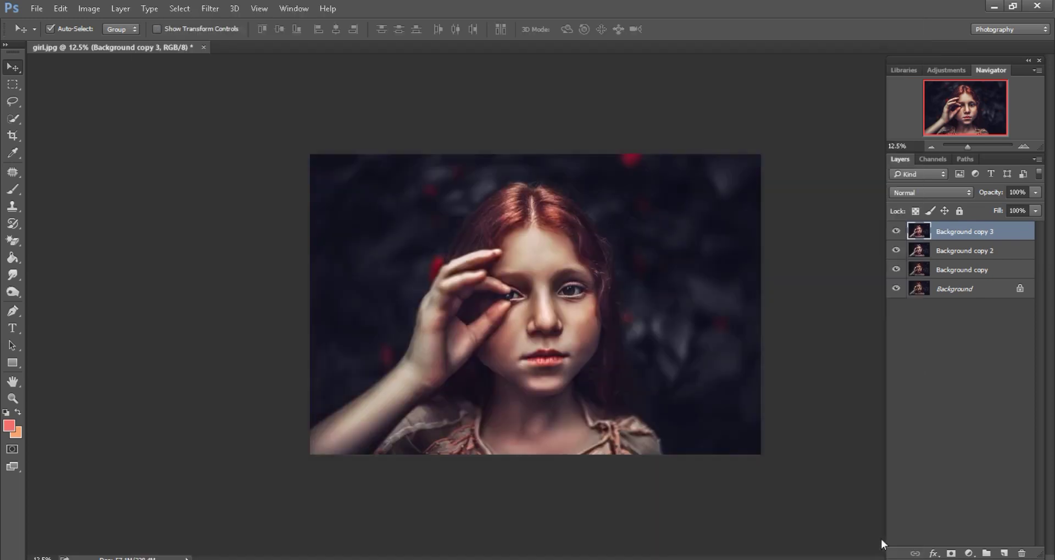
Step: Add a layer mask and paint a large soft brush at 29–51% opacity over the arm, shoulders and shirt
click(951, 553)
click(20, 192)
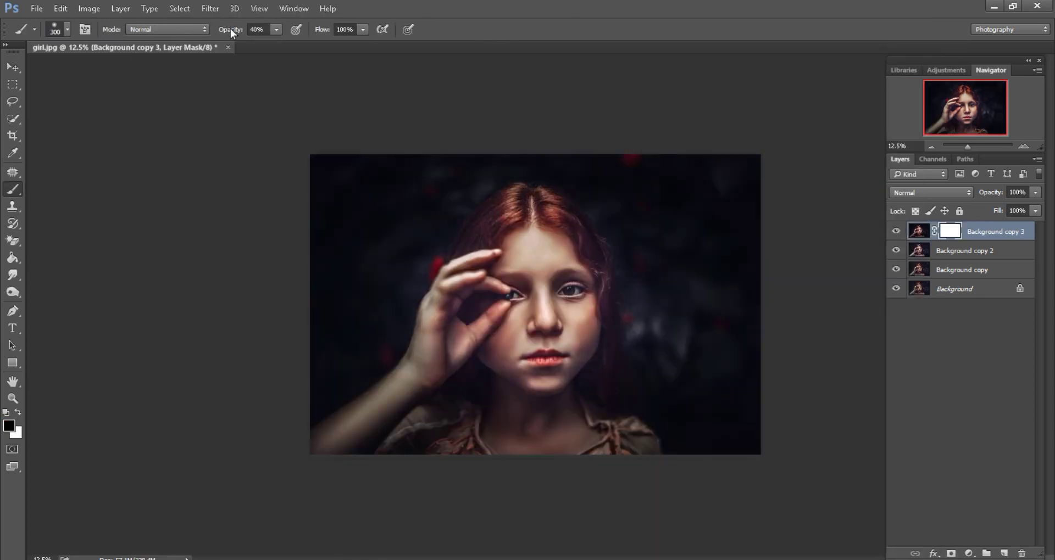
drag(231, 29, 223, 29)
key(bracketright)
key(bracketright)
key(bracketright)
mouse_move(408, 382)
mouse_down()
mouse_move(376, 387)
mouse_move(527, 398)
mouse_move(590, 431)
mouse_move(569, 425)
mouse_move(630, 372)
mouse_up()
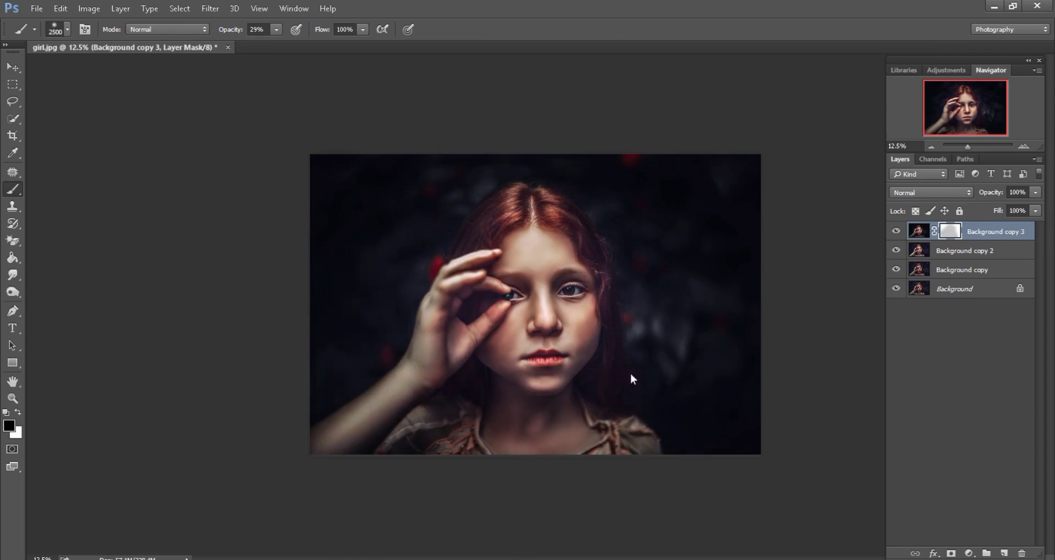
drag(628, 425, 384, 437)
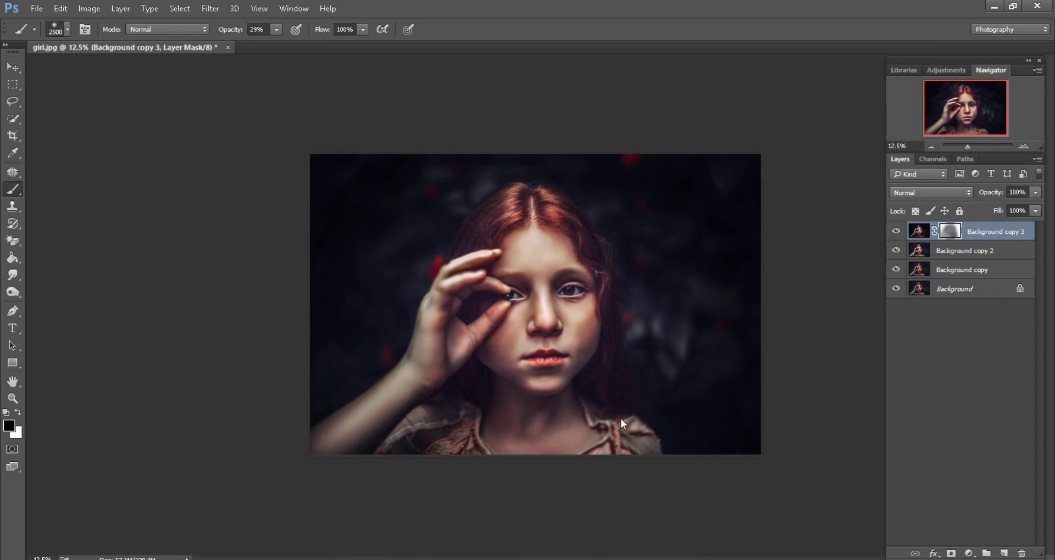
drag(227, 31, 232, 30)
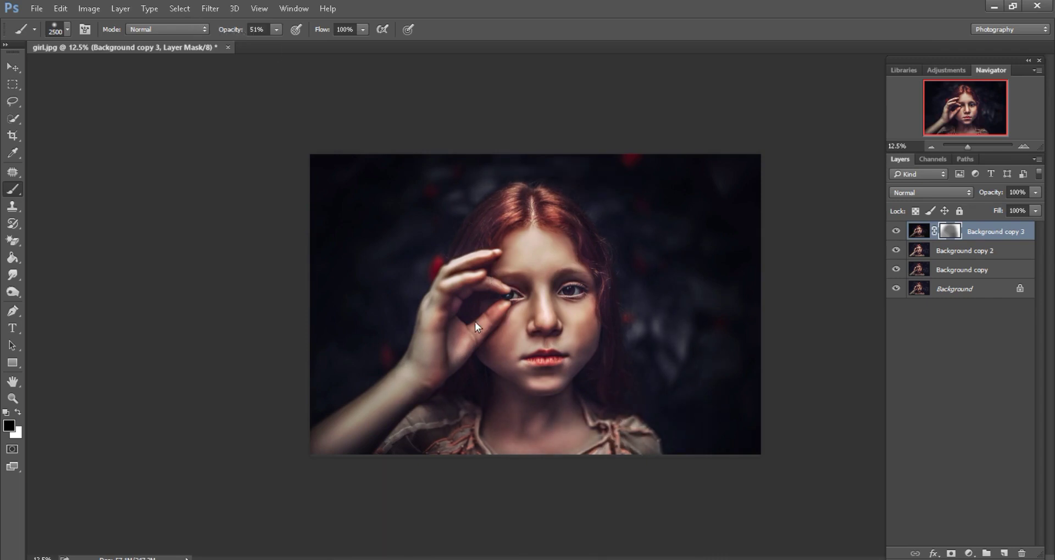
drag(475, 321, 503, 303)
click(600, 410)
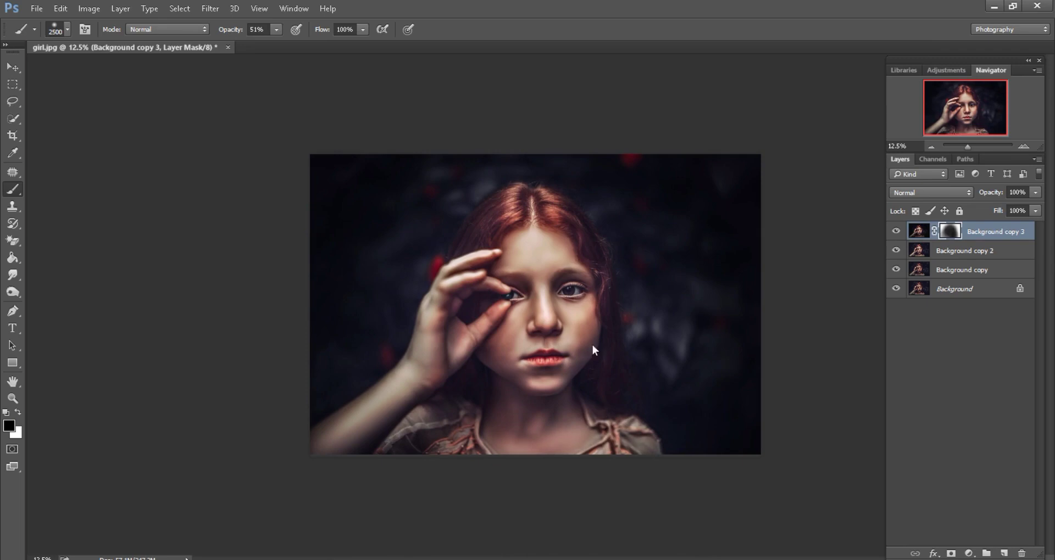
Step: Merge the vignette layer down and add a Color Balance of -29 cyan-red, -10 magenta-green
right_click(983, 234)
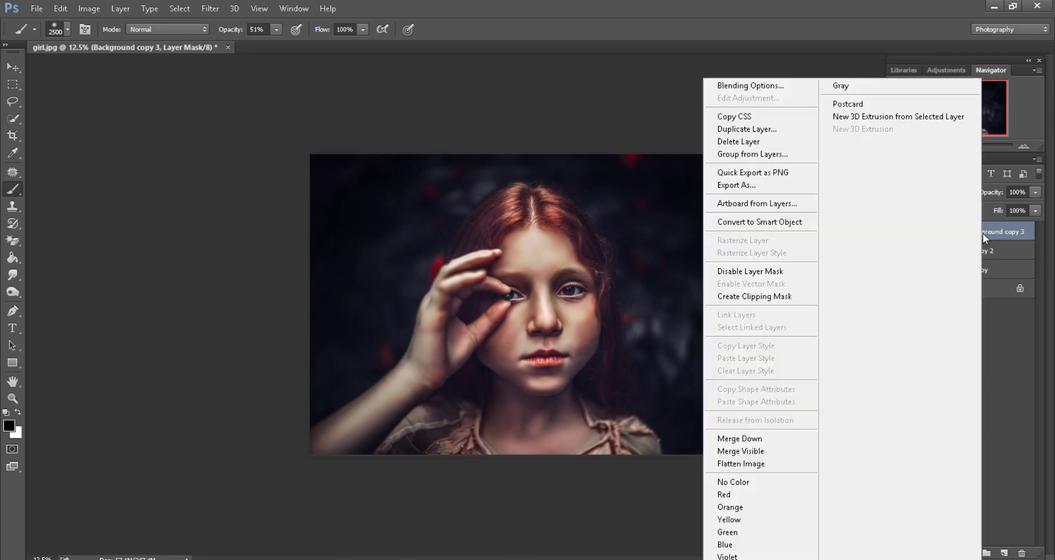
click(748, 439)
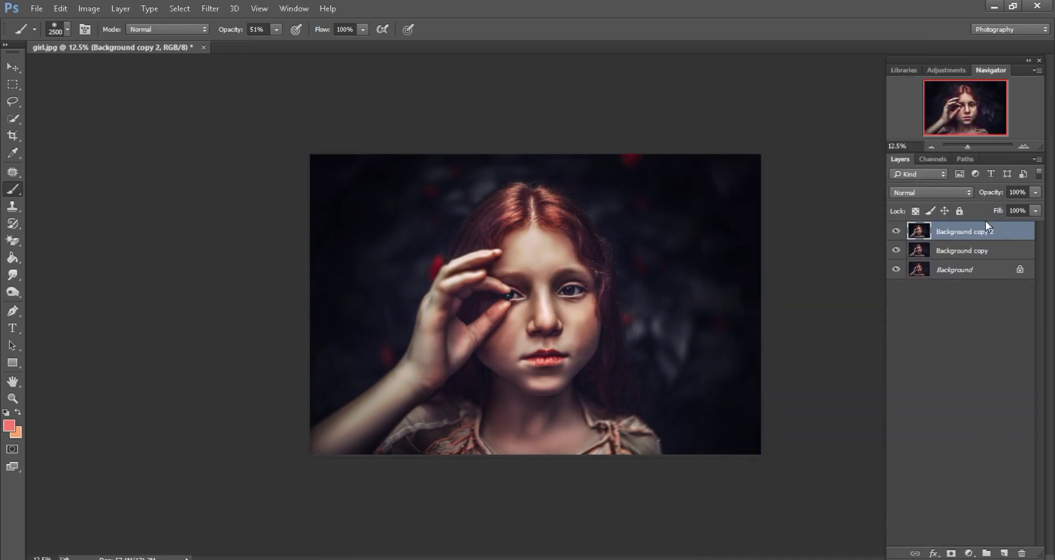
click(968, 553)
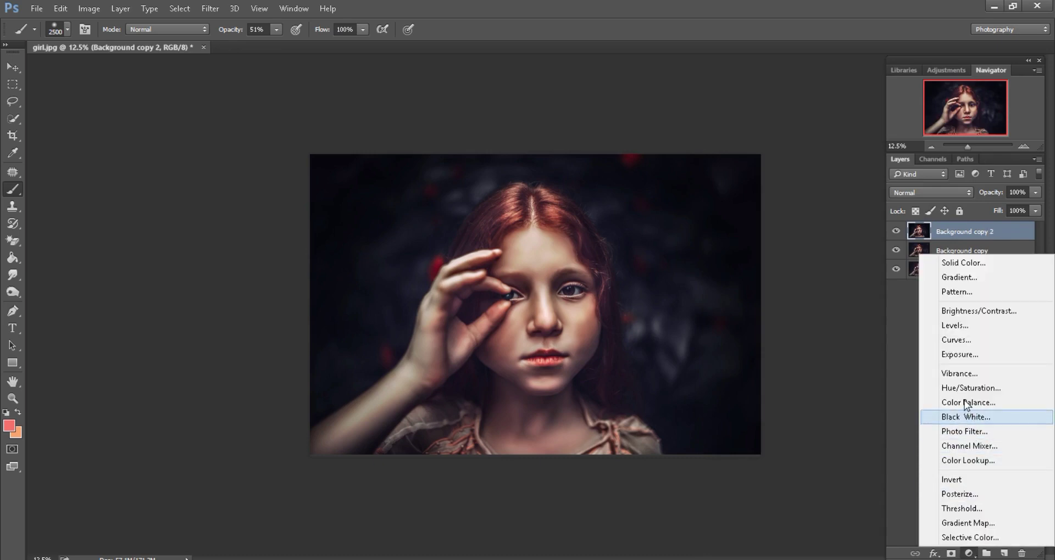
click(967, 402)
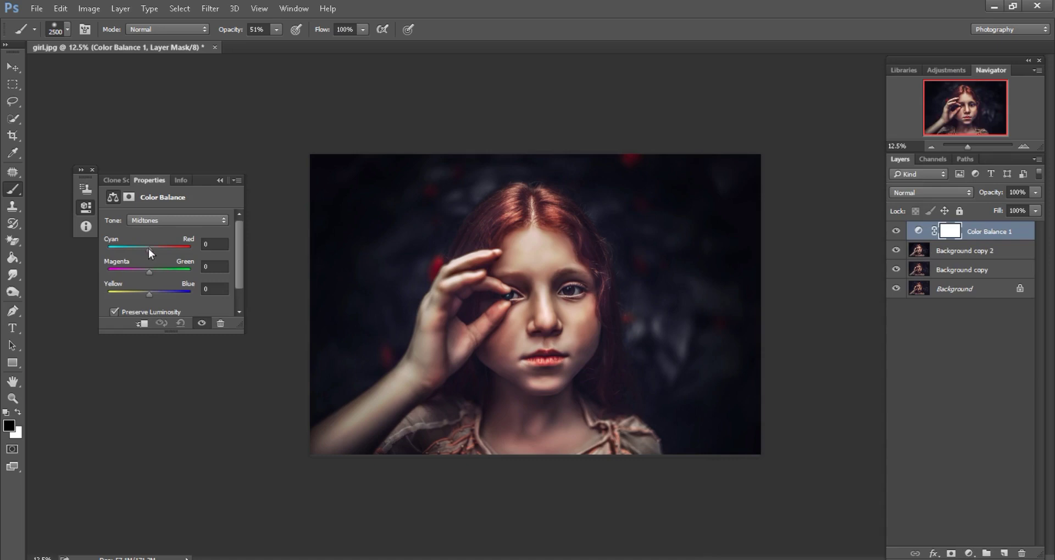
drag(149, 249, 138, 248)
drag(147, 269, 140, 296)
click(217, 183)
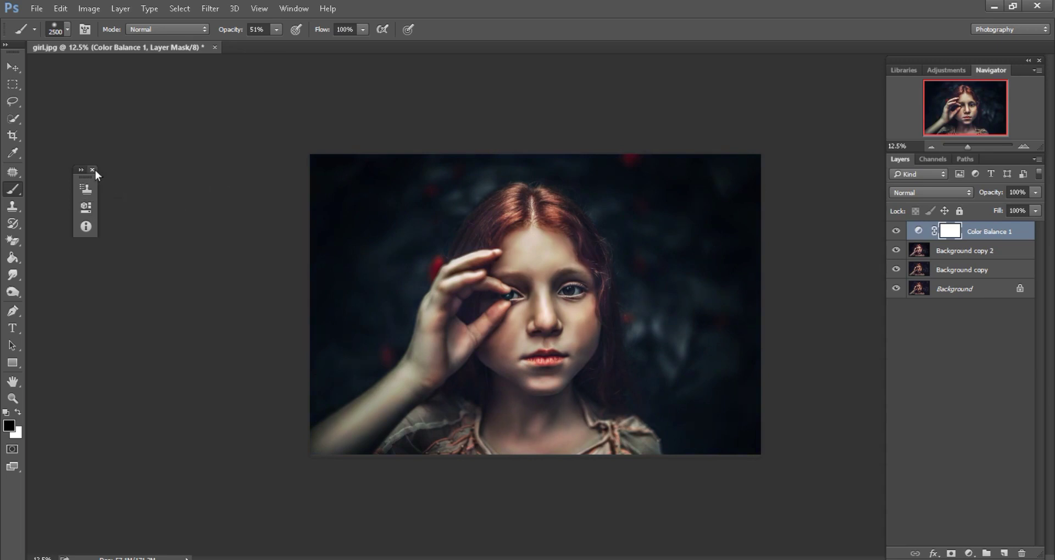
click(94, 171)
Step: Merge the Color Balance into Background copy 2 and add a new empty Layer 1
right_click(995, 232)
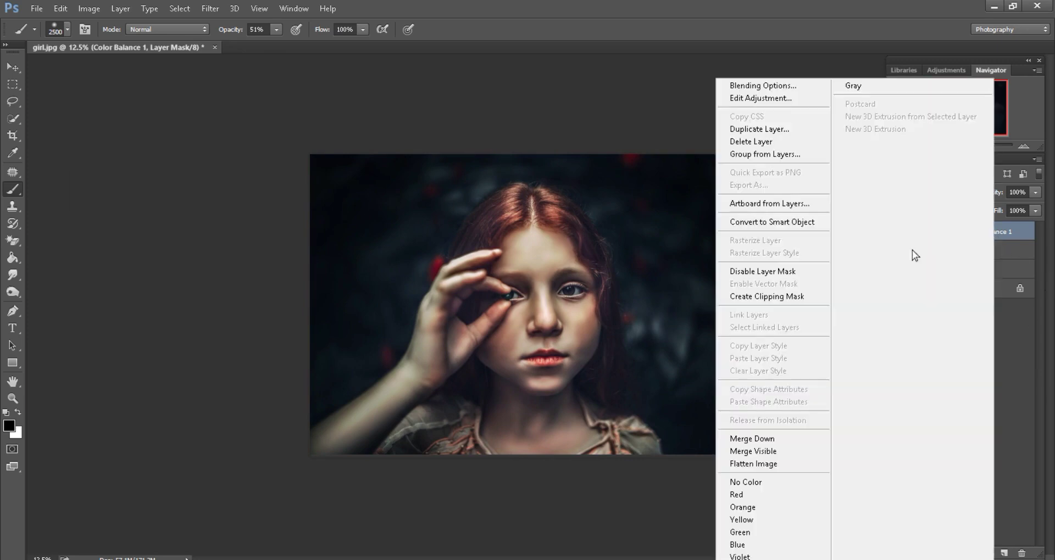
click(769, 442)
click(1004, 553)
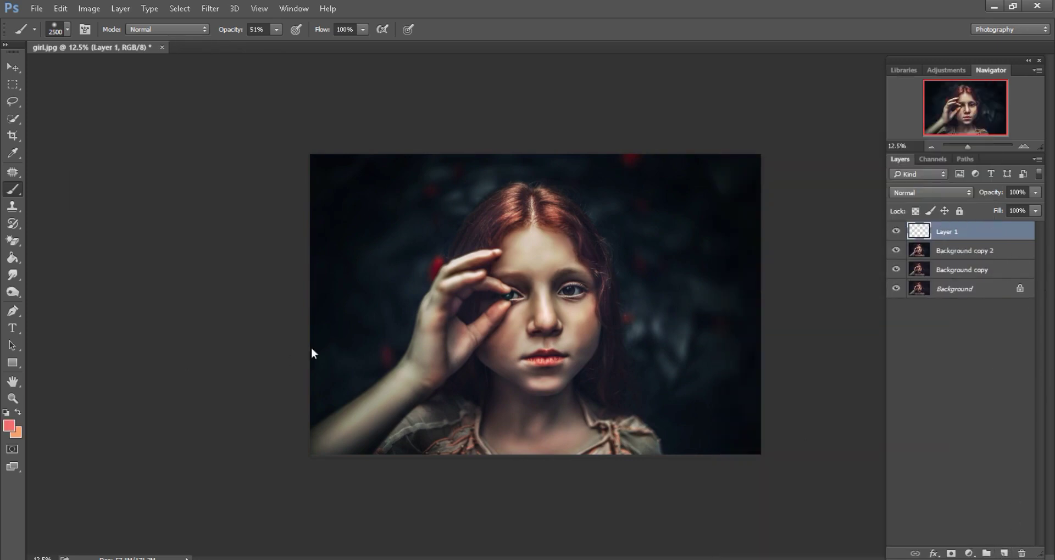
click(8, 426)
Step: Sample a dark red from the photo as the brush colour
key(ctrl+plus)
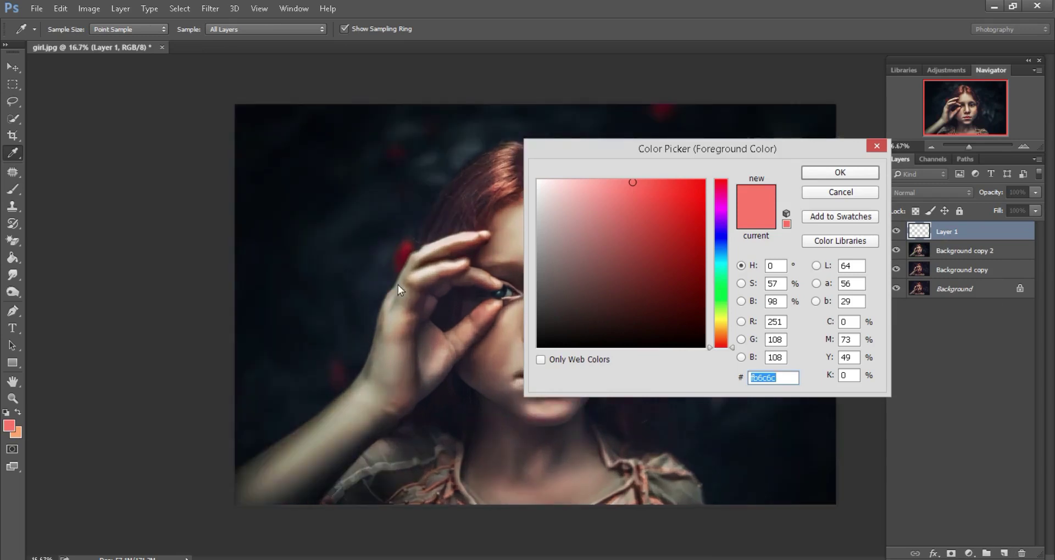
click(337, 235)
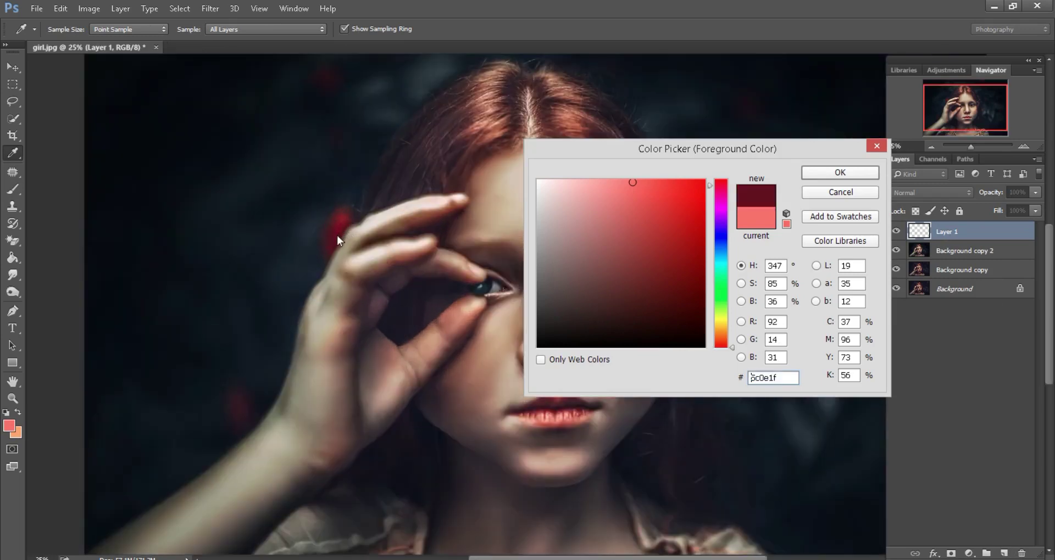
click(838, 174)
key(b)
key(ctrl+minus)
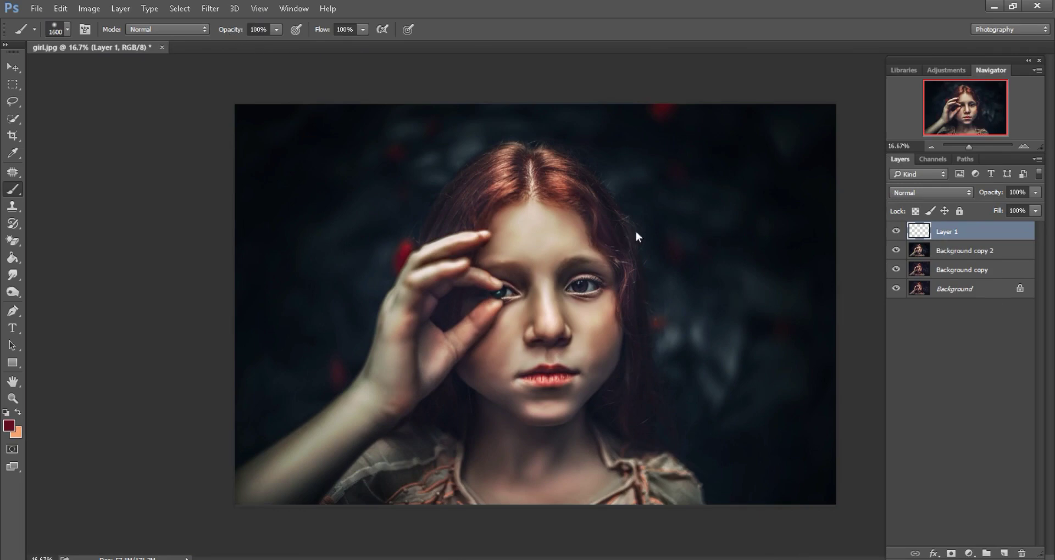
Step: Paint soft dark-red blobs right of the head, at the lower right and near the bottom
click(727, 212)
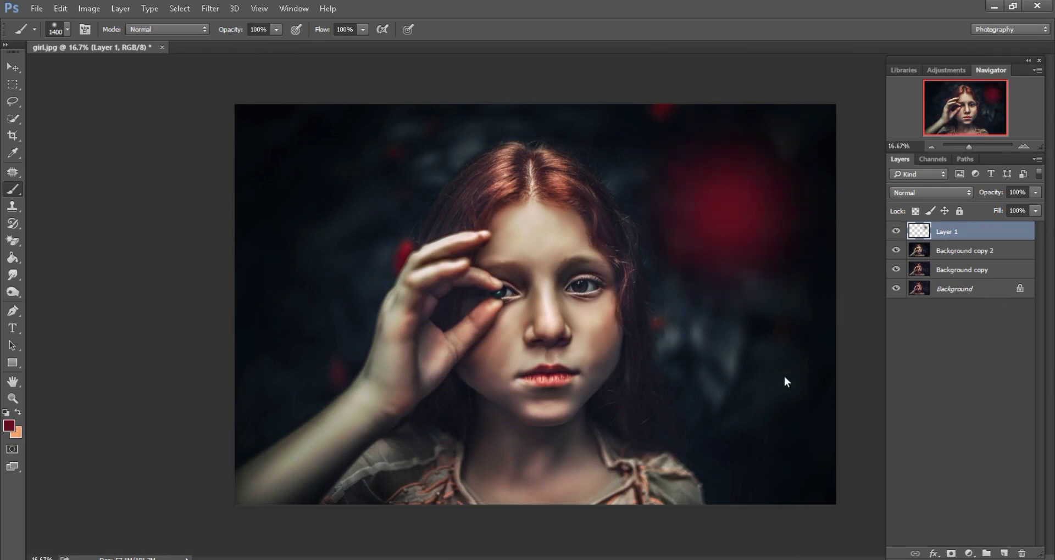
key(bracketleft)
key(bracketleft)
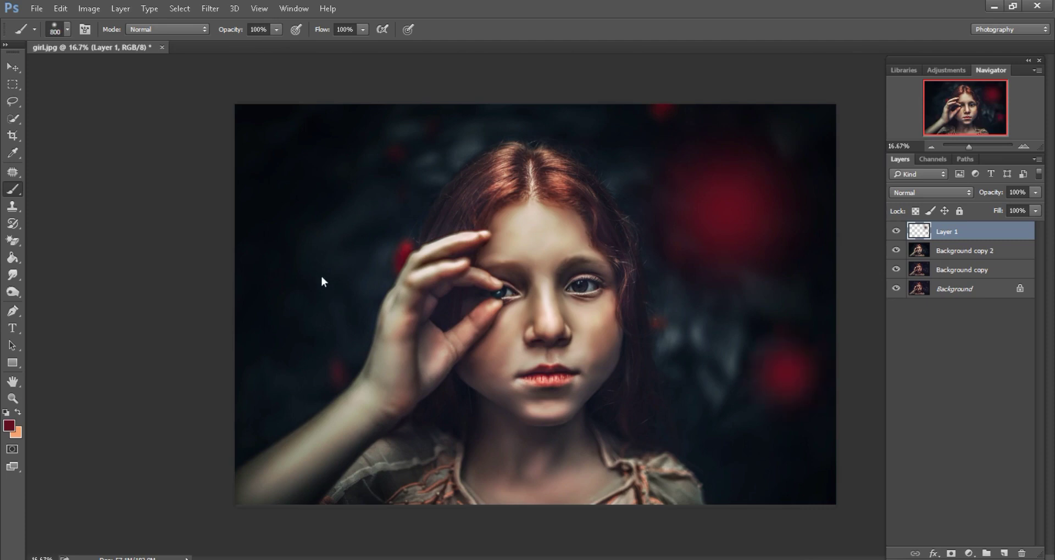
key(bracketleft)
key(bracketleft)
click(305, 253)
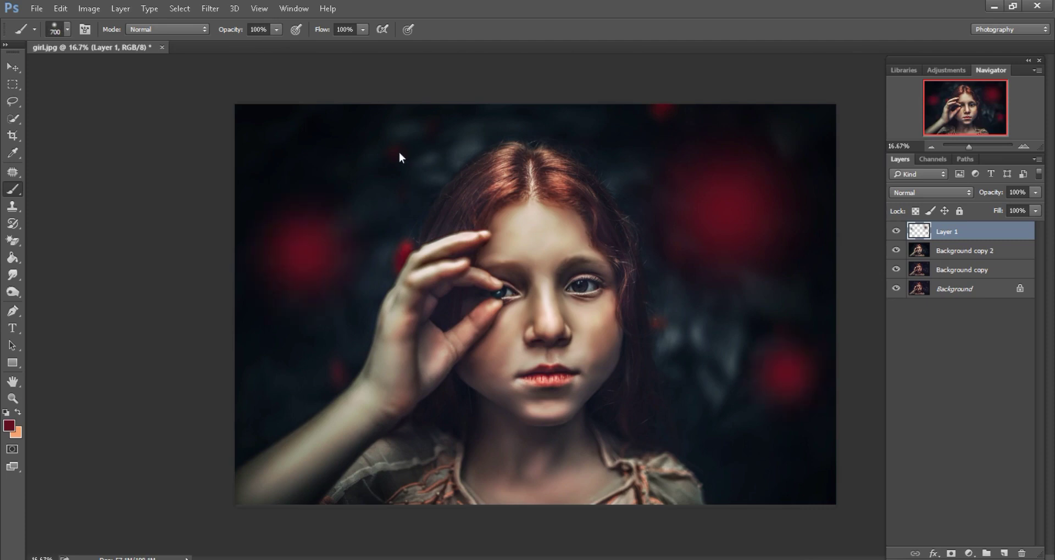
key(bracketright)
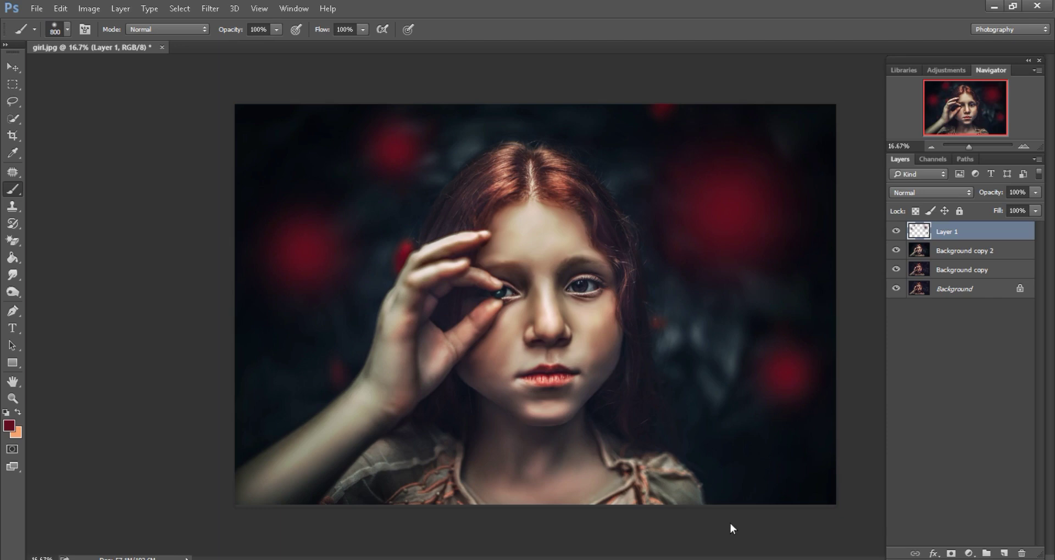
key(bracketright)
key(bracketright)
key(bracketright)
click(739, 512)
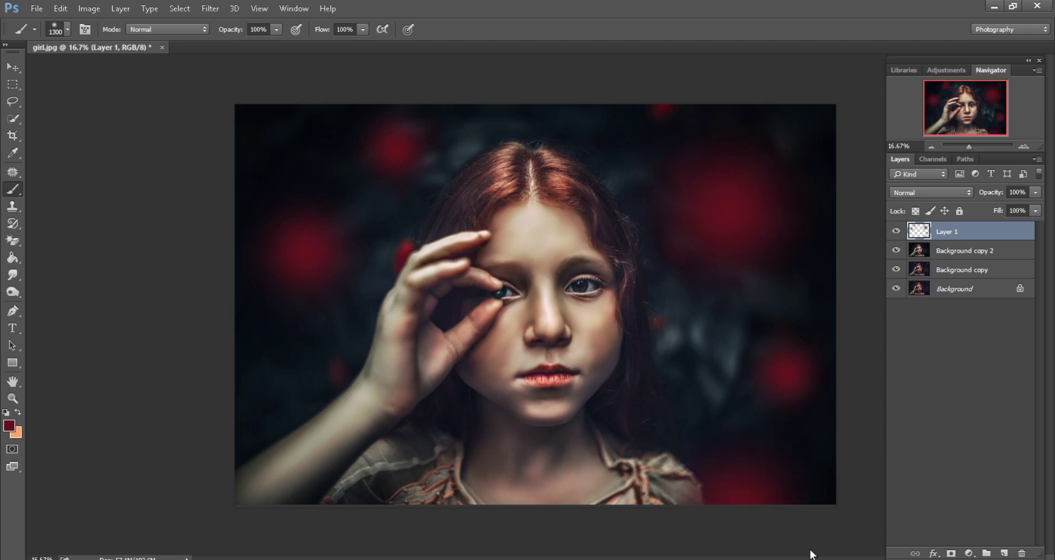
key(ctrl+minus)
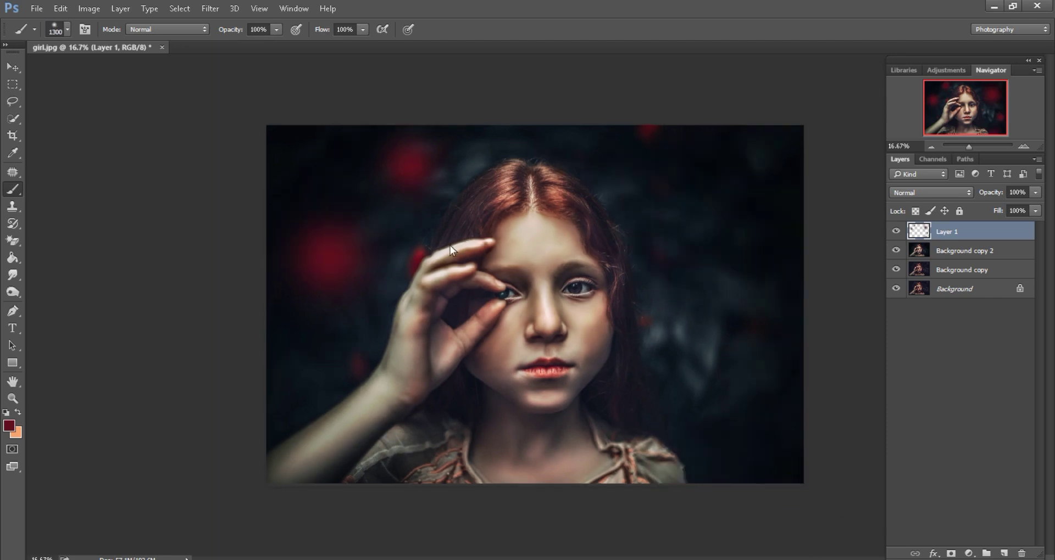
click(210, 9)
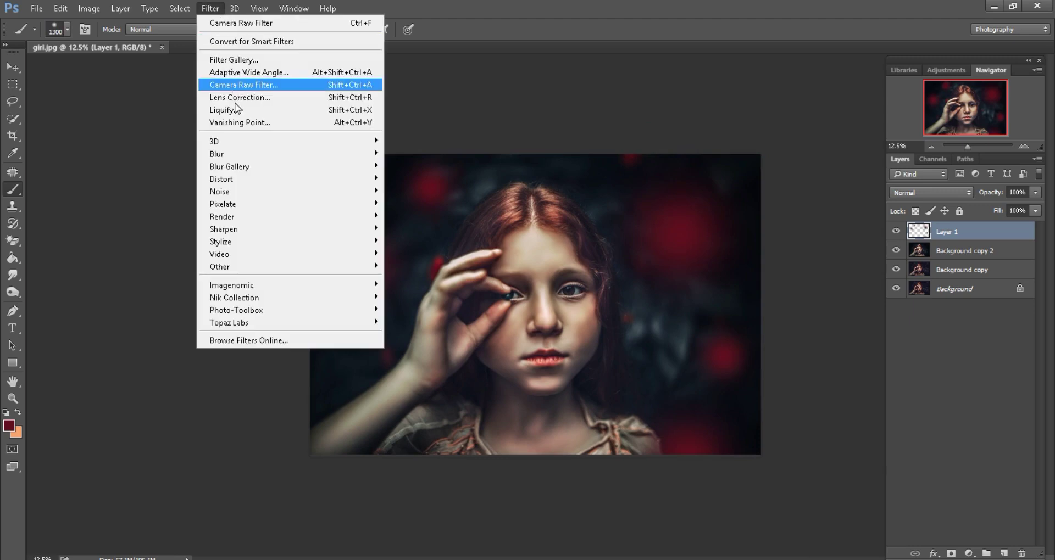
mouse_move(247, 155)
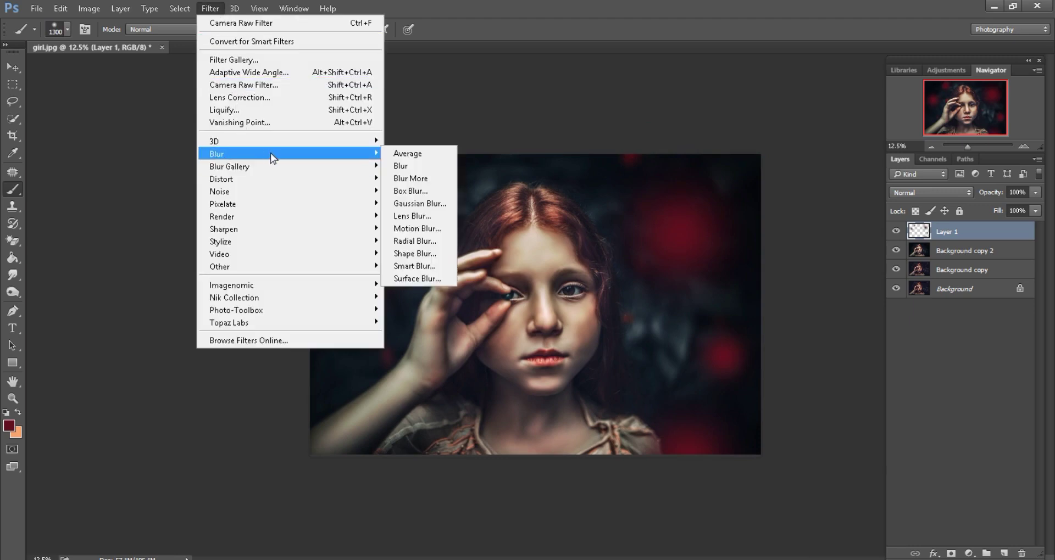
Step: Apply a 168.9-pixel Gaussian Blur to the dark-red blobs on Layer 1
click(418, 203)
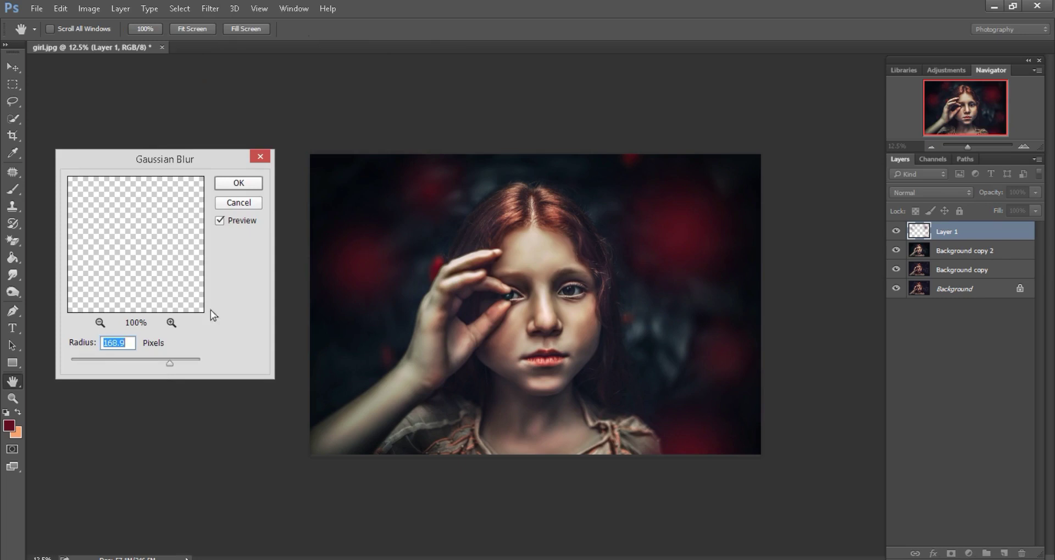
click(242, 184)
key(b)
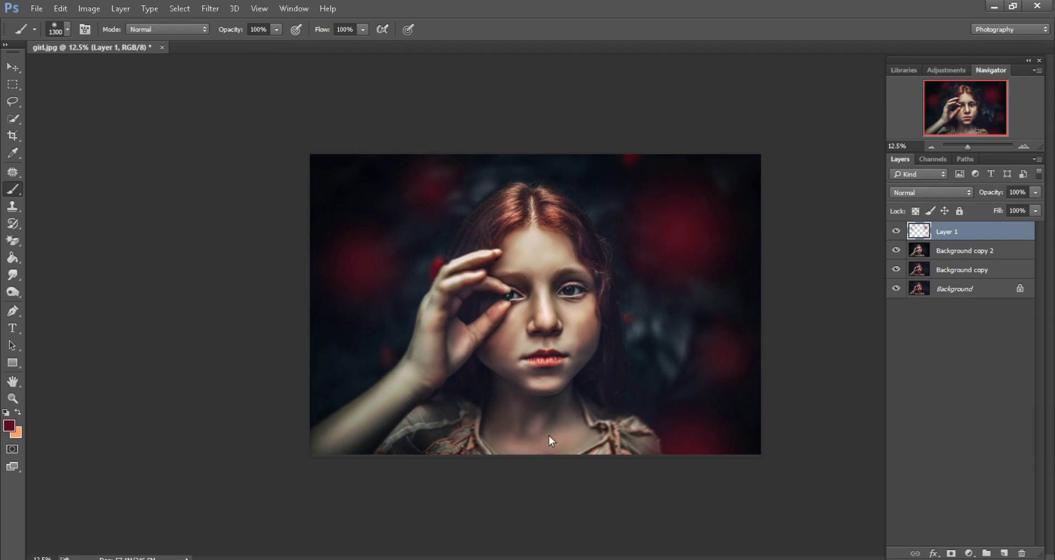
key(ctrl+plus)
Step: Set the brush to a light pink colour in Screen mode at low opacity
click(11, 430)
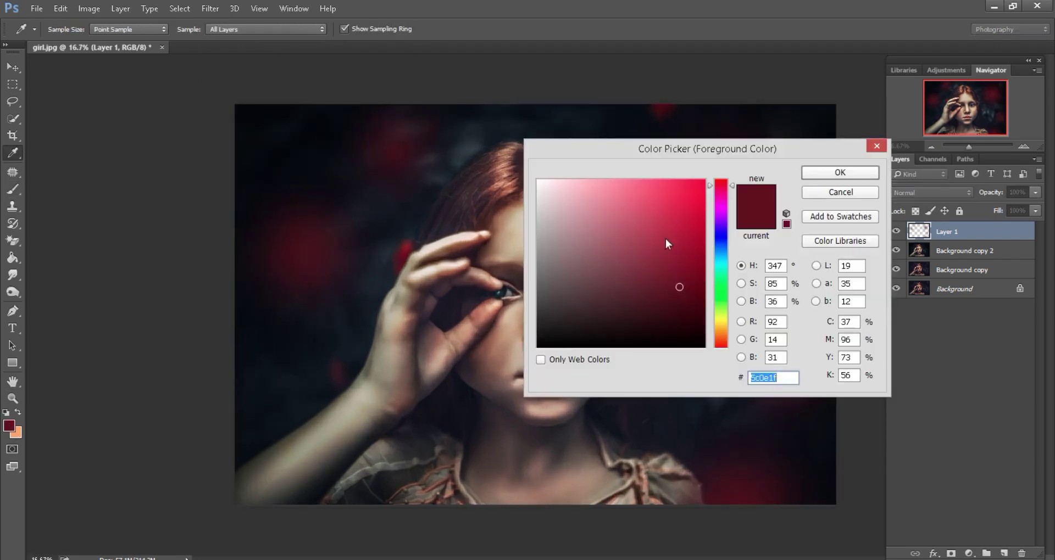
drag(626, 194, 612, 182)
click(821, 173)
key(b)
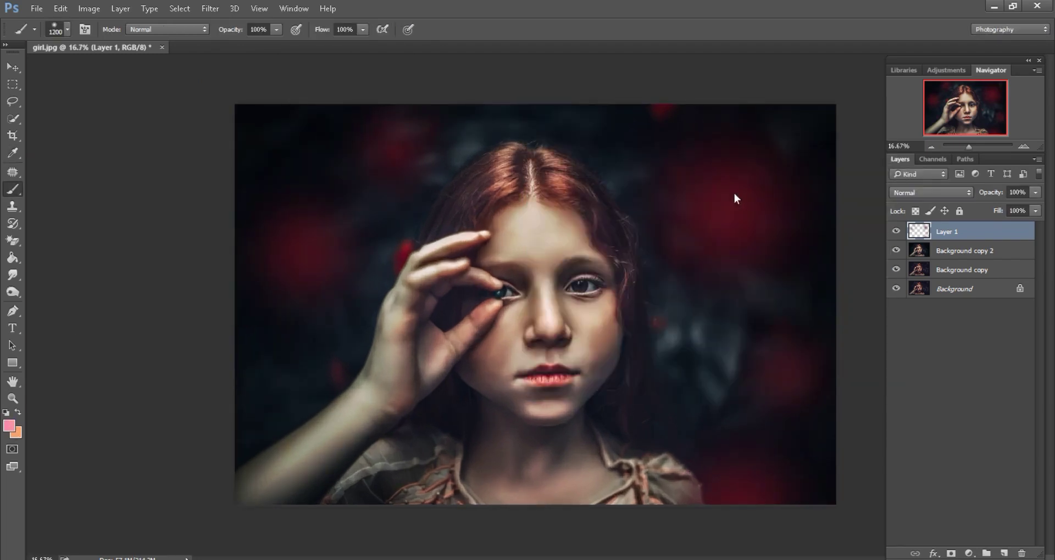
mouse_move(233, 32)
mouse_down()
mouse_move(193, 28)
mouse_move(219, 26)
mouse_up()
click(192, 29)
click(143, 139)
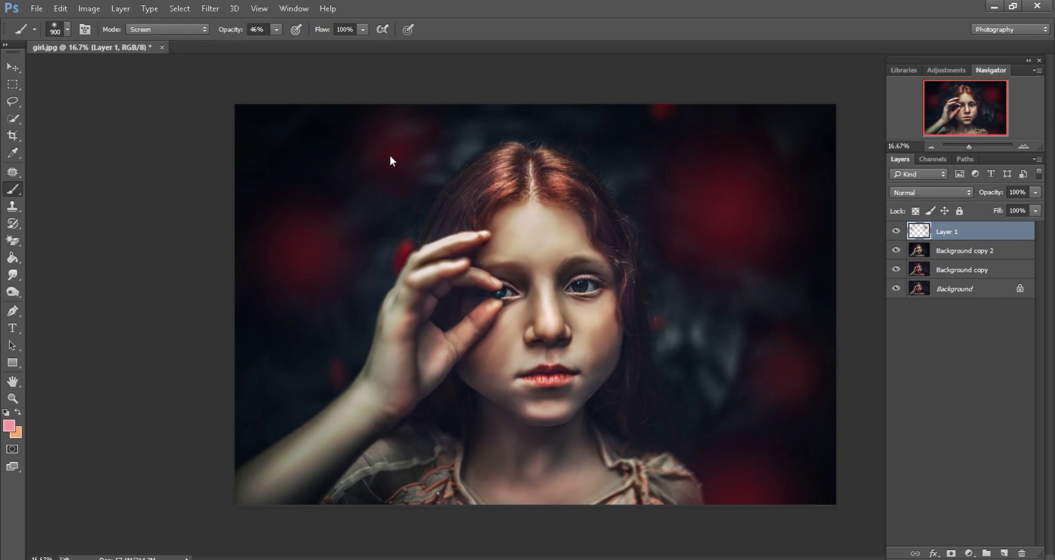
Step: Dab pink glows on the bokeh circles at 20% opacity, then add empty Layer 2
click(726, 212)
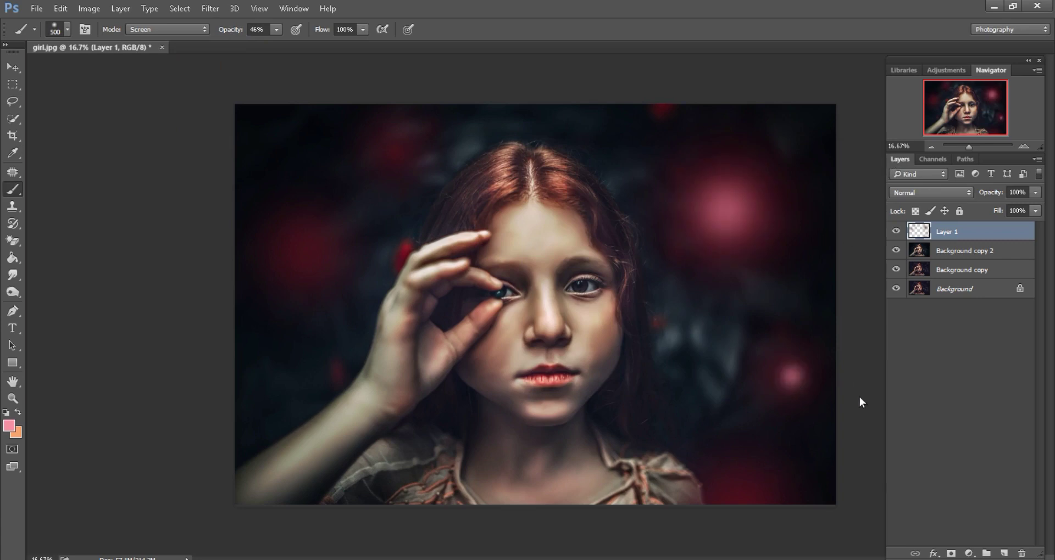
key(ctrl+z)
key(ctrl+z)
key(ctrl+z)
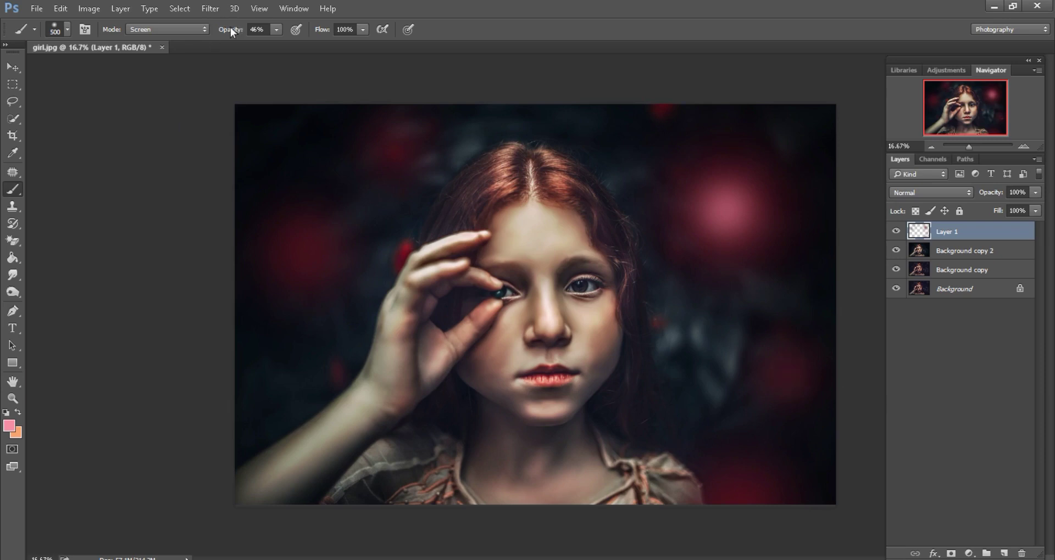
drag(238, 28, 218, 28)
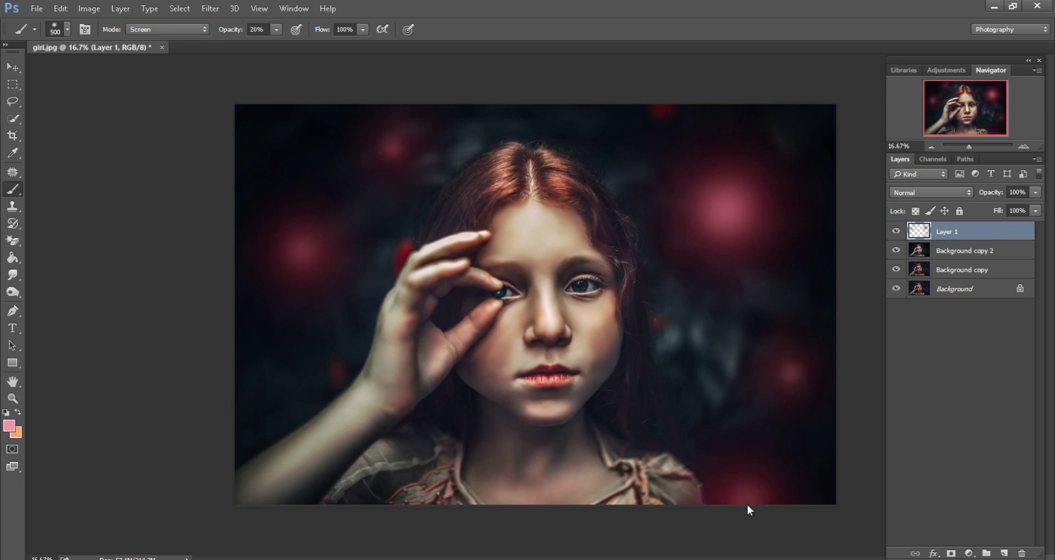
key(ctrl+minus)
key(ctrl+minus)
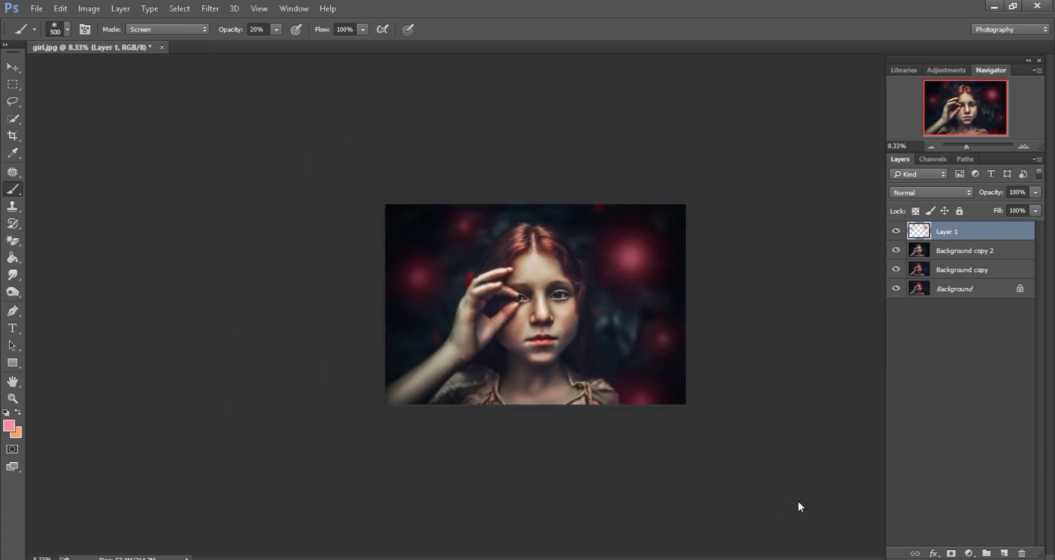
key(ctrl+plus)
key(ctrl+plus)
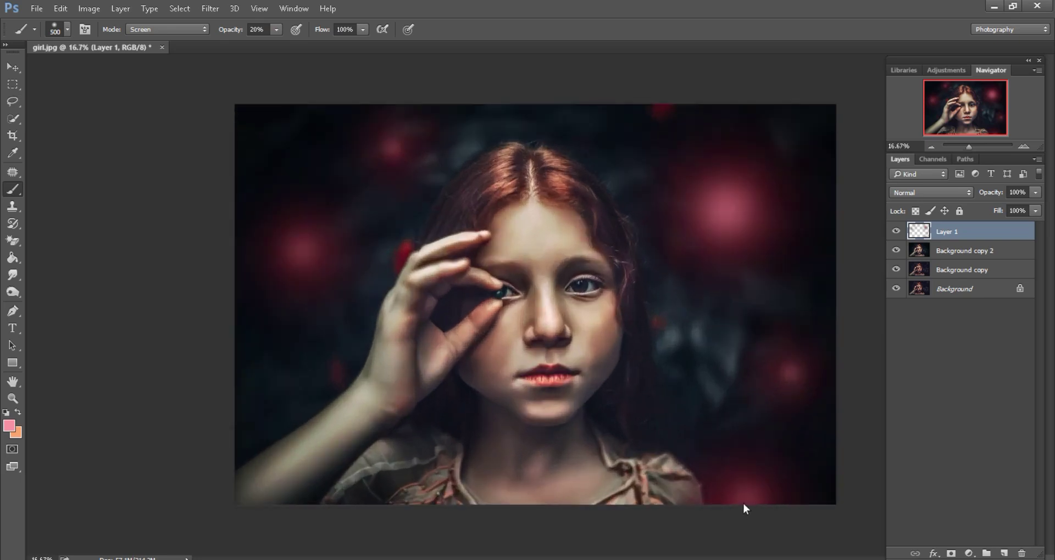
click(1004, 553)
Step: Choose a red-pink foreground colour and keep the brush in Normal blending mode
click(9, 427)
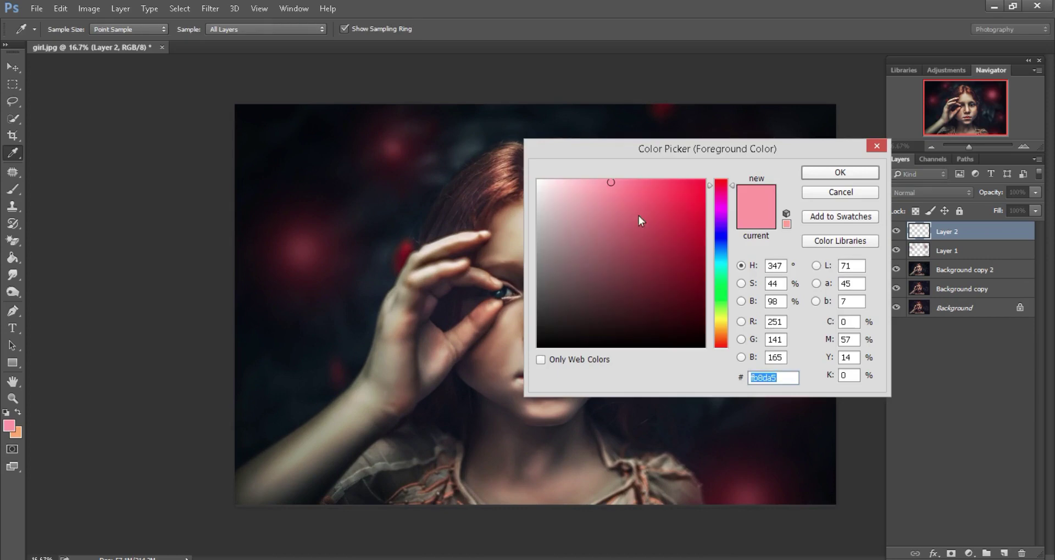
drag(639, 216, 668, 188)
key(Return)
click(188, 30)
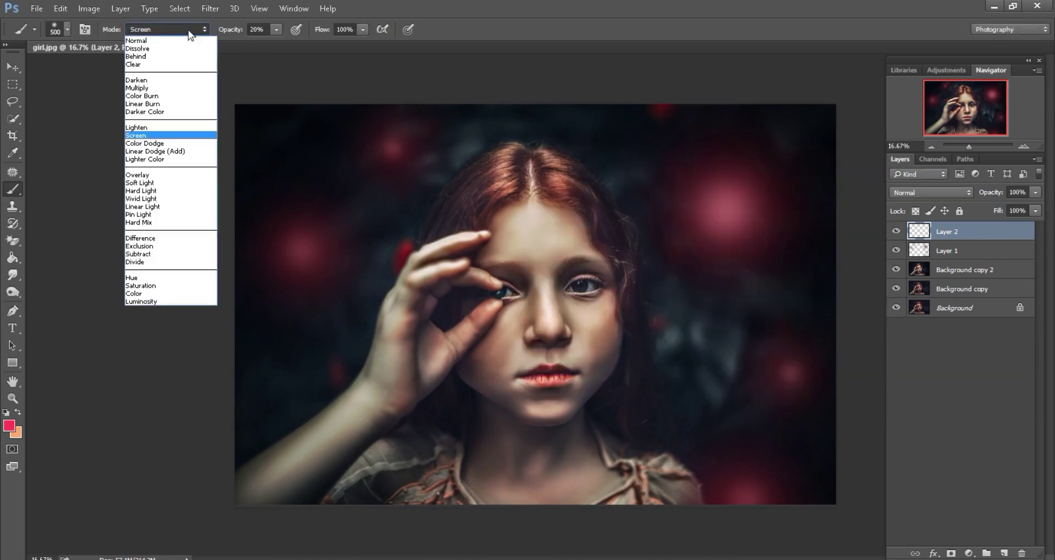
key(Escape)
click(161, 30)
click(151, 38)
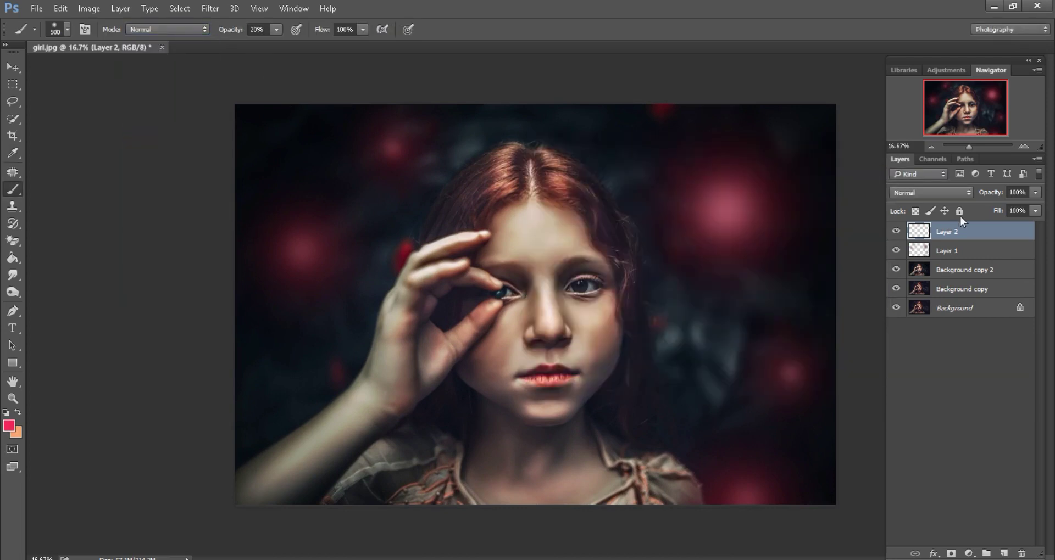
Step: Set Layer 2 to Screen blending and lower the brush opacity to 17%
click(939, 195)
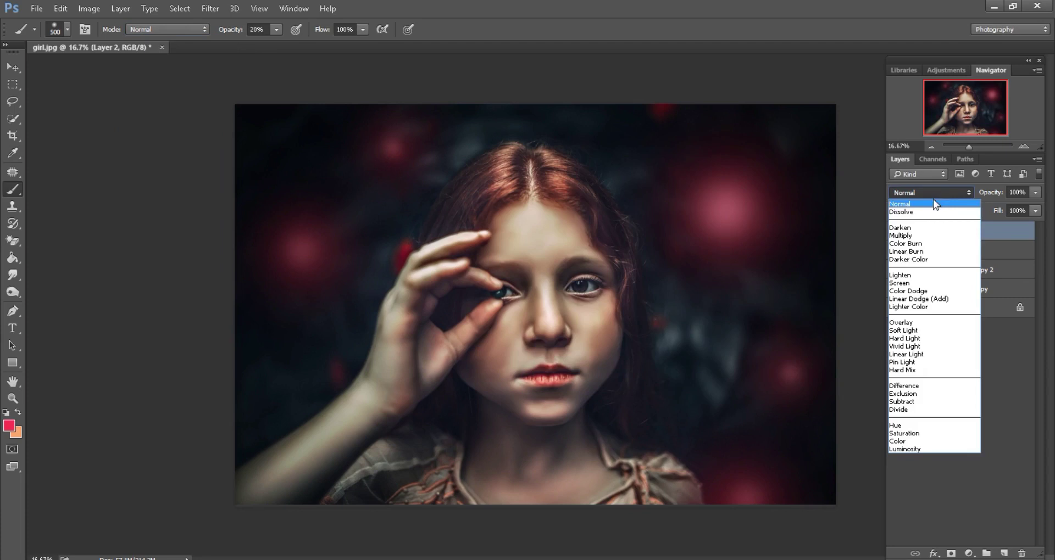
click(904, 285)
drag(228, 29, 230, 29)
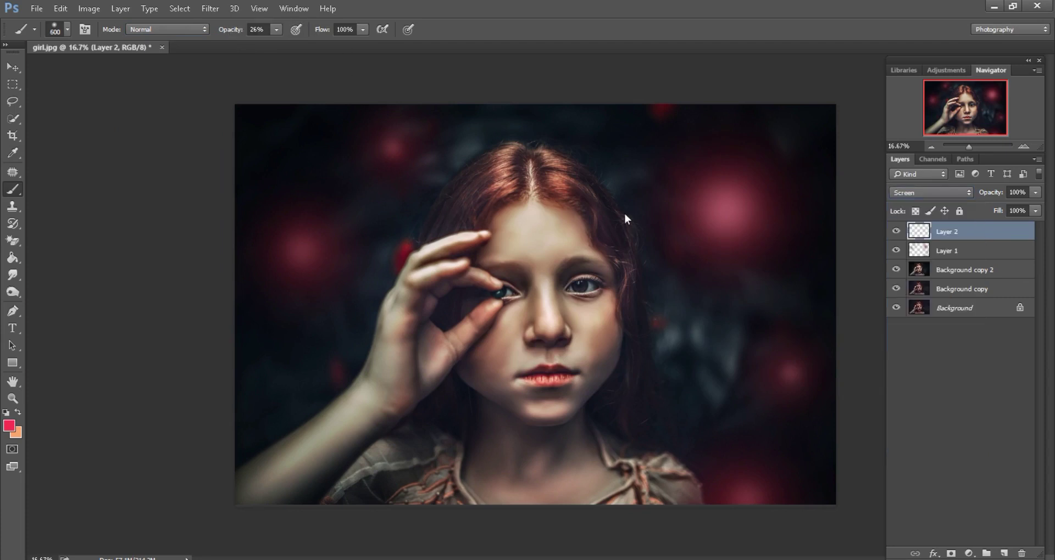
drag(618, 219, 630, 217)
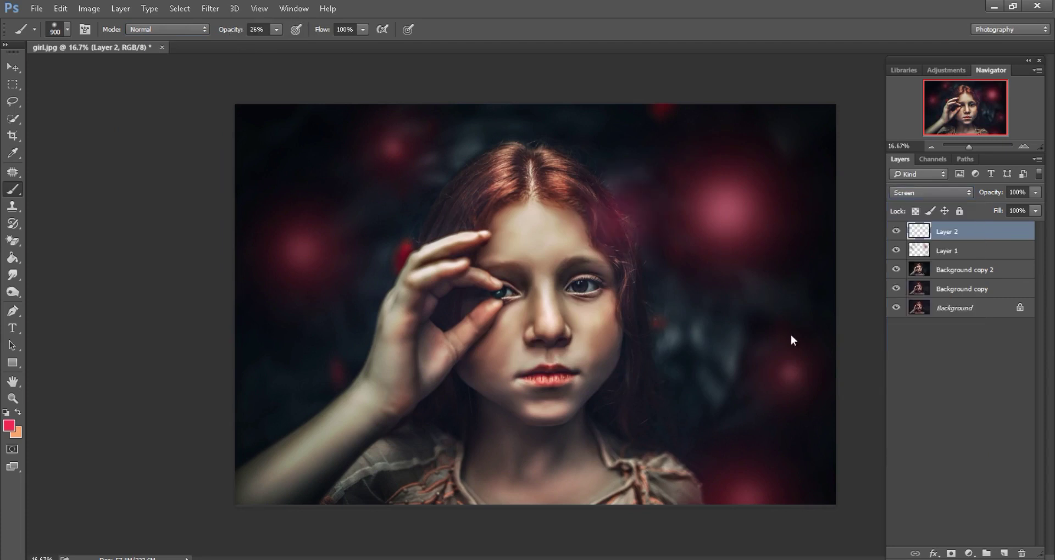
key(ctrl+z)
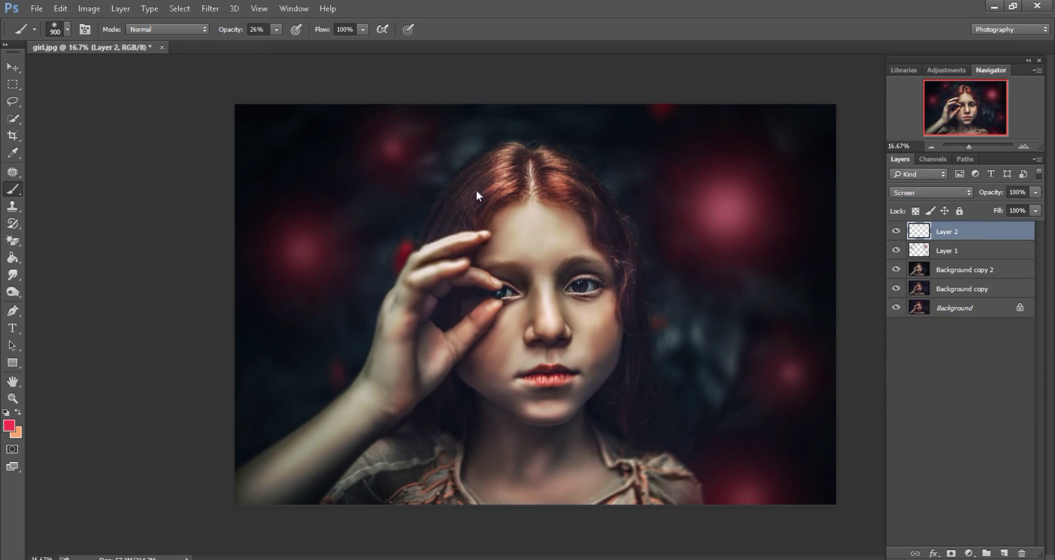
drag(242, 31, 233, 29)
Step: With a larger brush, paint soft red-pink glows on the right-side background
key(])
click(714, 494)
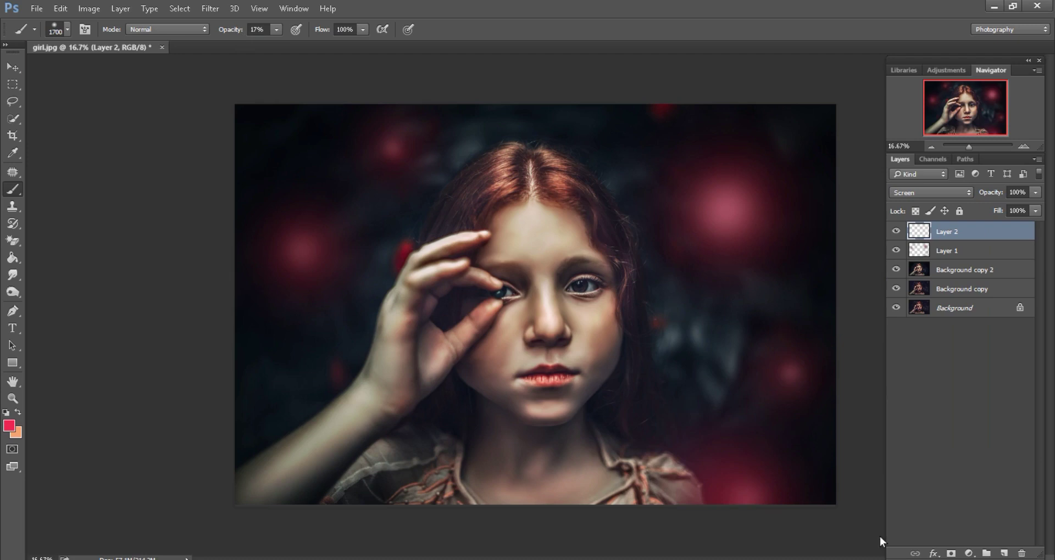
click(788, 373)
key(])
key(])
key(])
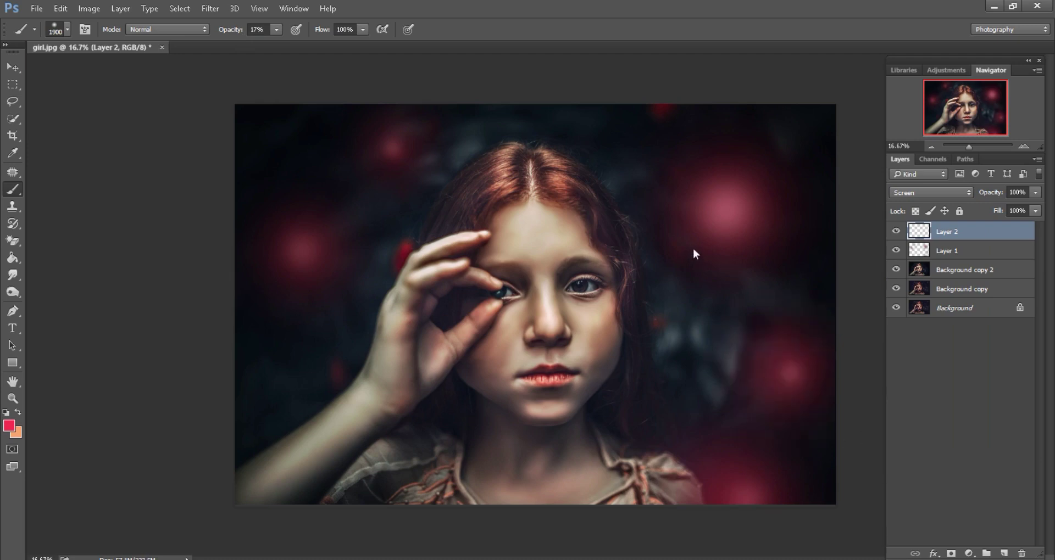
click(694, 251)
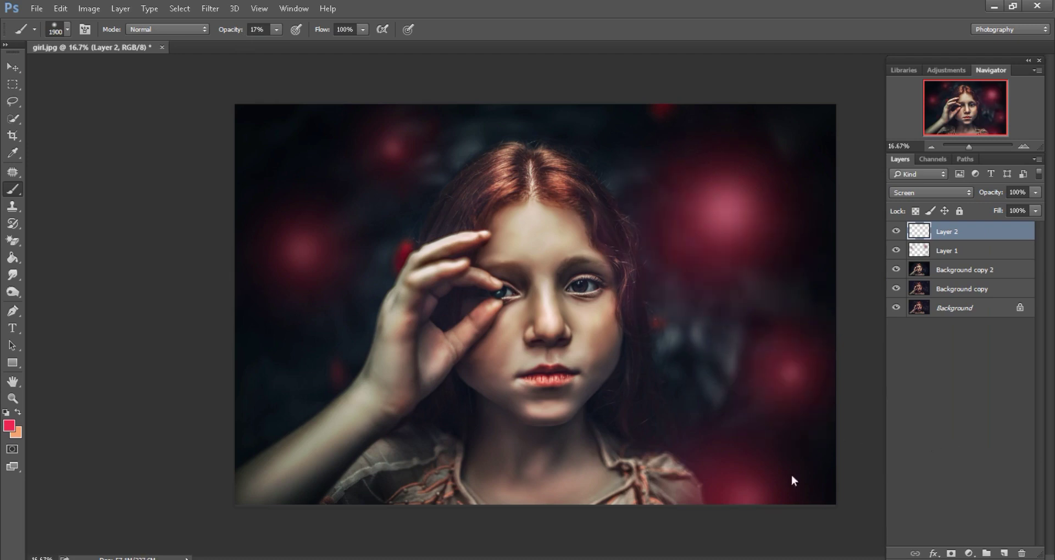
Step: Add a soft pink glow on the left background with a slightly smaller brush
key(ctrl+plus)
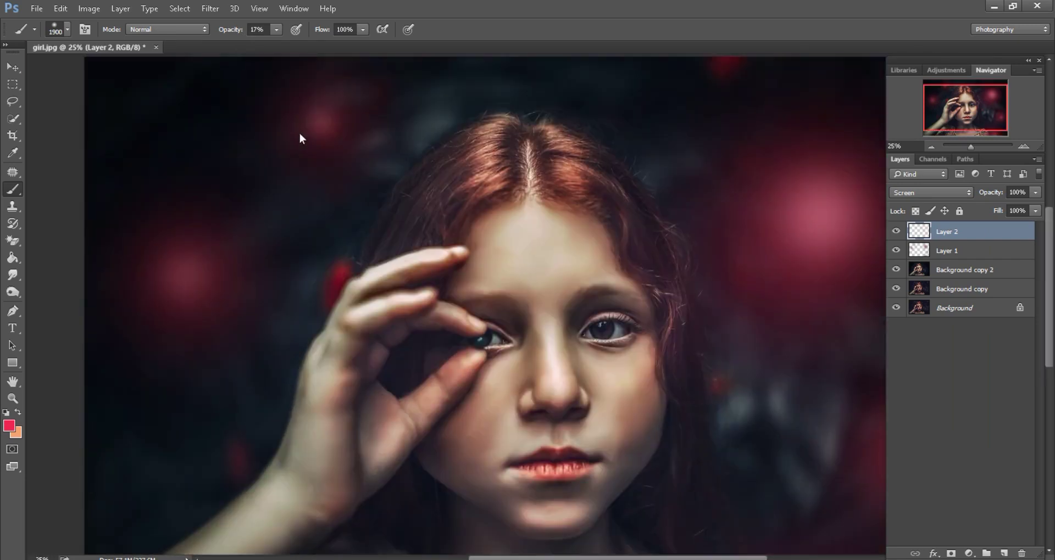
key(bracketleft)
key(bracketleft)
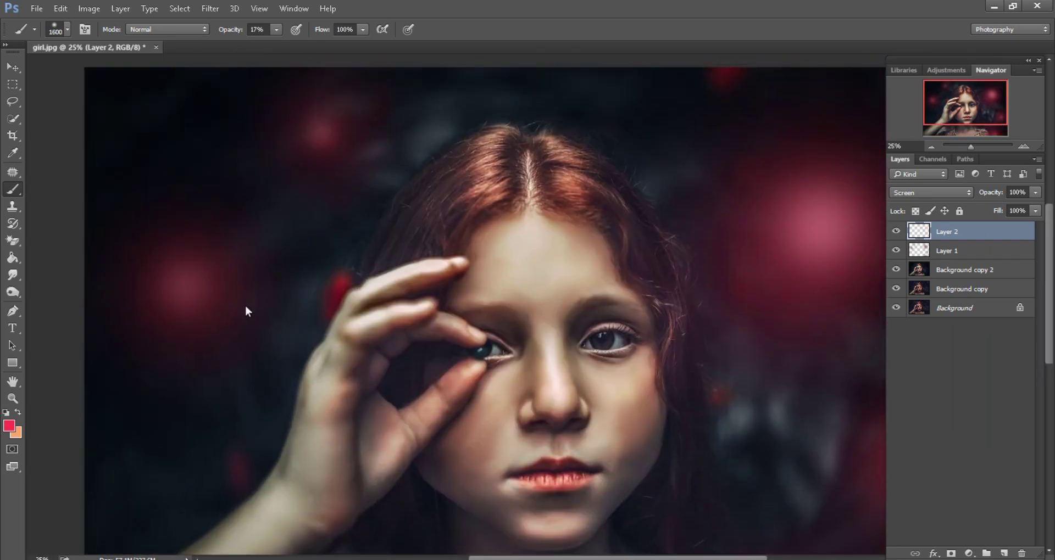
scroll(245, 311, down, 1)
scroll(245, 310, down, 2)
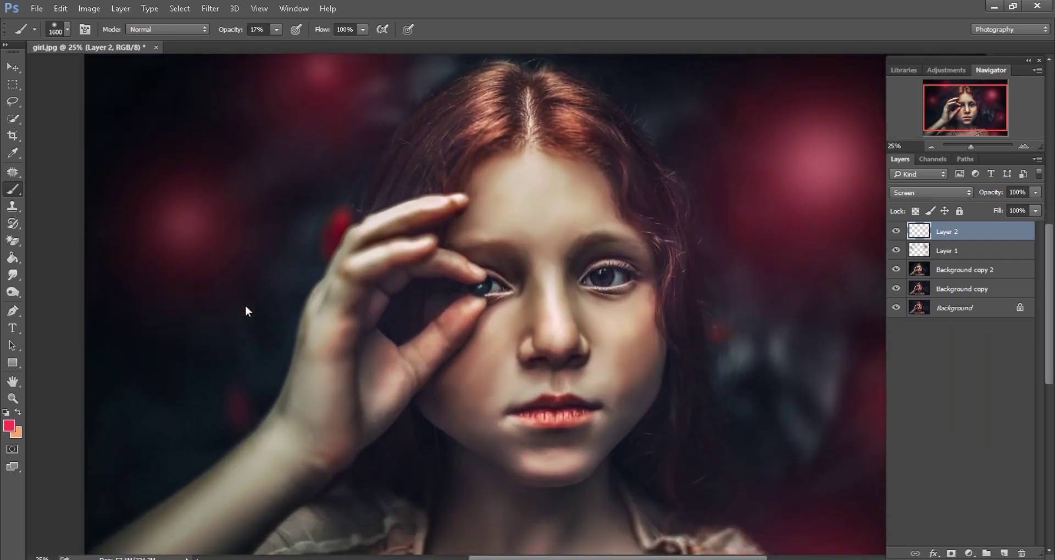
click(189, 244)
key(ctrl+minus)
key(ctrl+minus)
key(ctrl+minus)
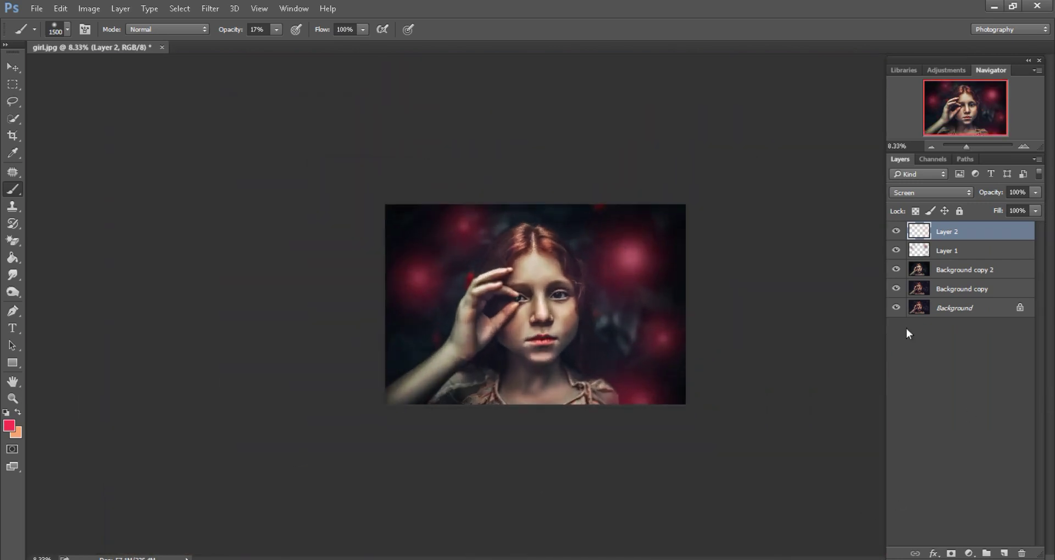
Step: Merge all visible layers into the Background and duplicate it
right_click(959, 235)
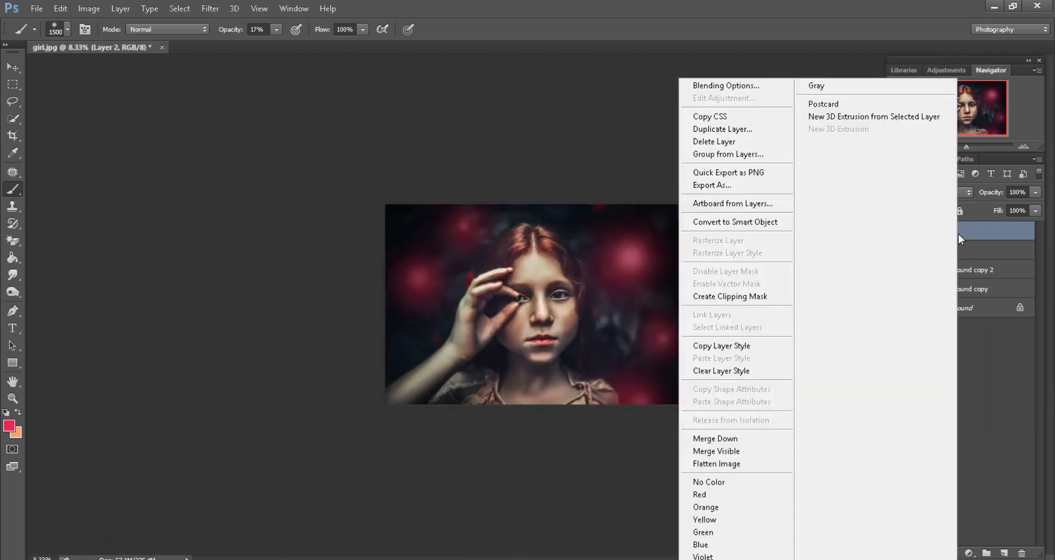
click(725, 452)
drag(974, 234, 1004, 553)
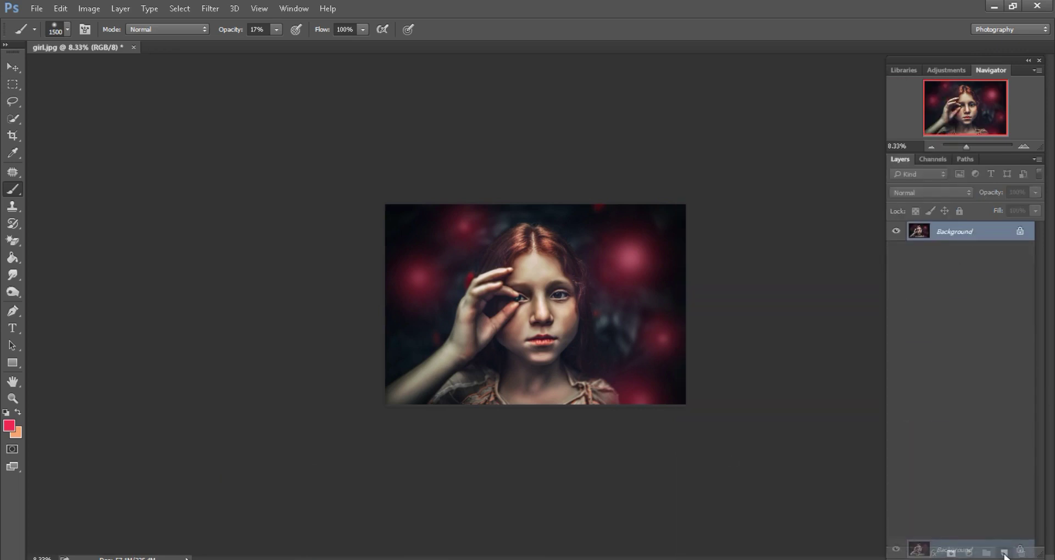
Step: Apply a 3.0-pixel High Pass filter to the Background copy
key(ctrl+plus)
click(210, 8)
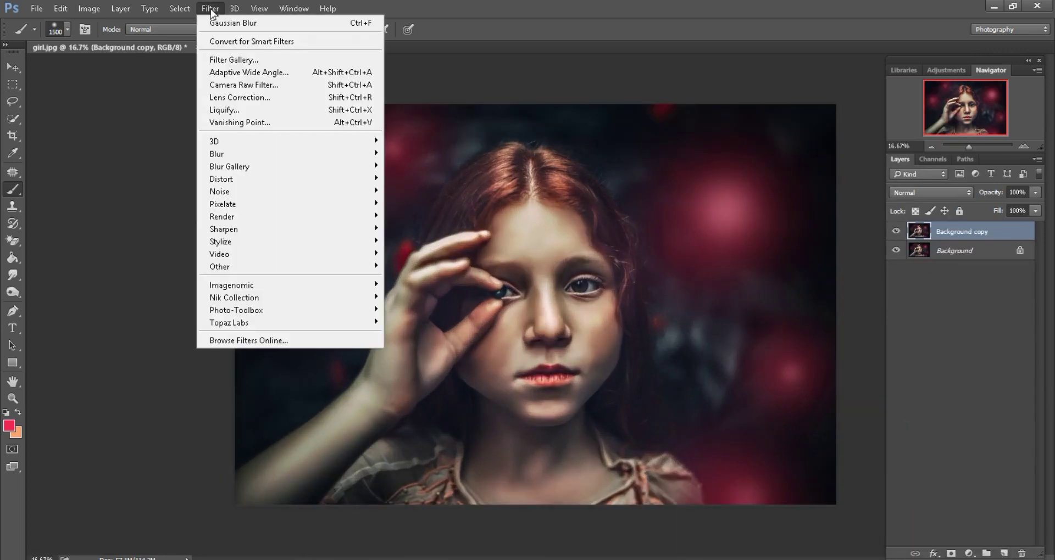
click(397, 280)
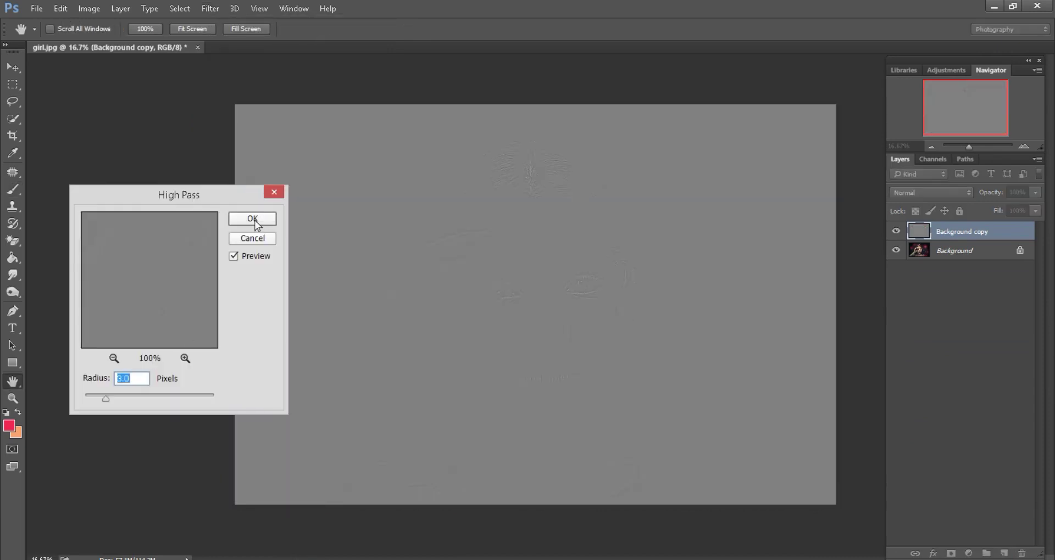
click(255, 220)
key(b)
Step: Blend the High Pass copy in Linear Light and flatten into one Background layer
click(916, 194)
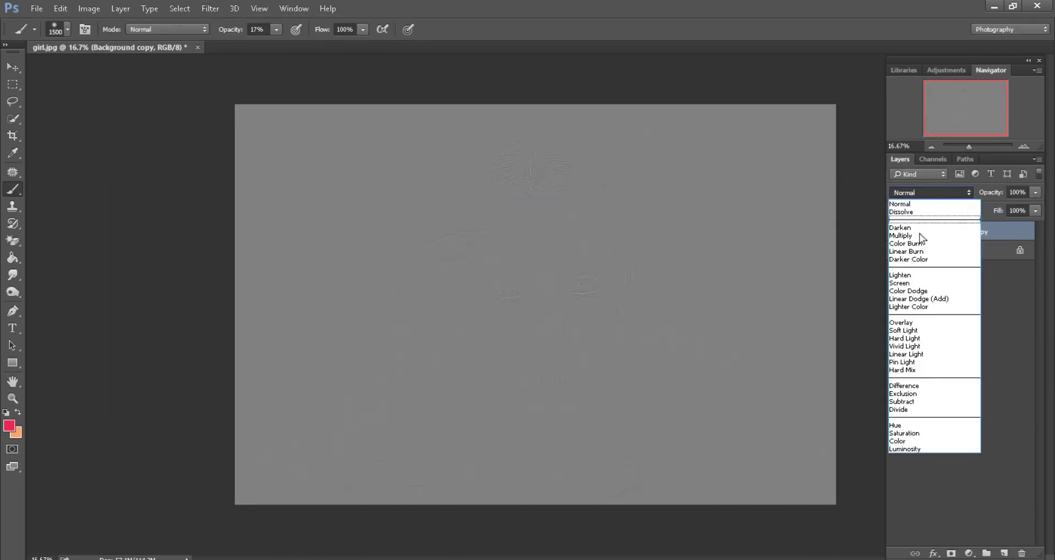
click(917, 355)
key(ctrl+plus)
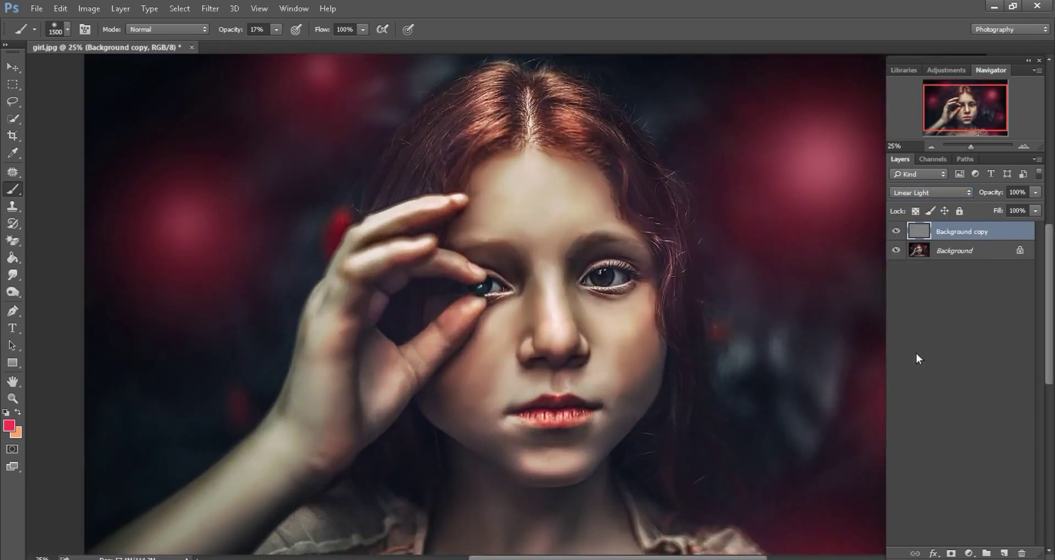
key(ctrl+minus)
key(ctrl+minus)
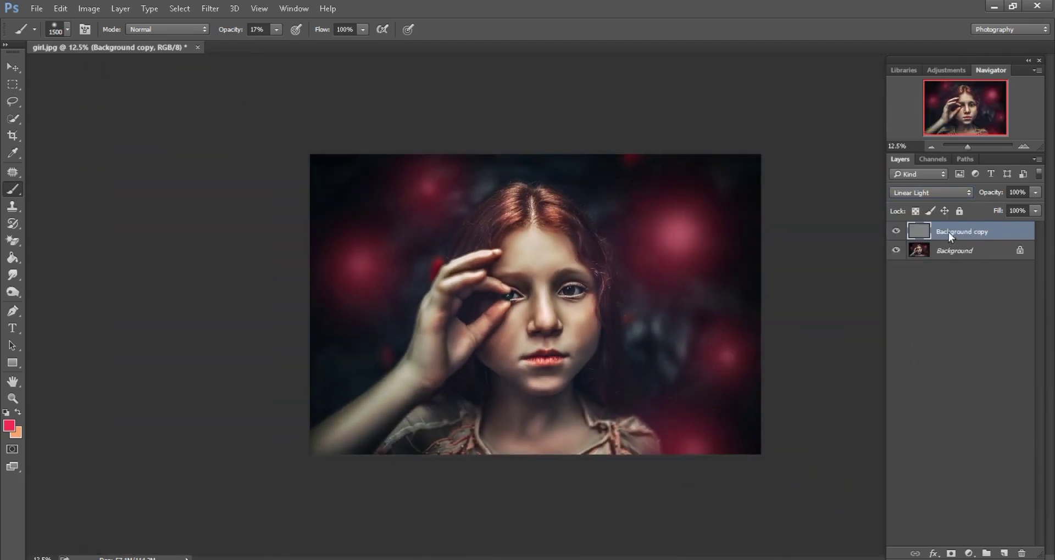
right_click(949, 233)
click(743, 447)
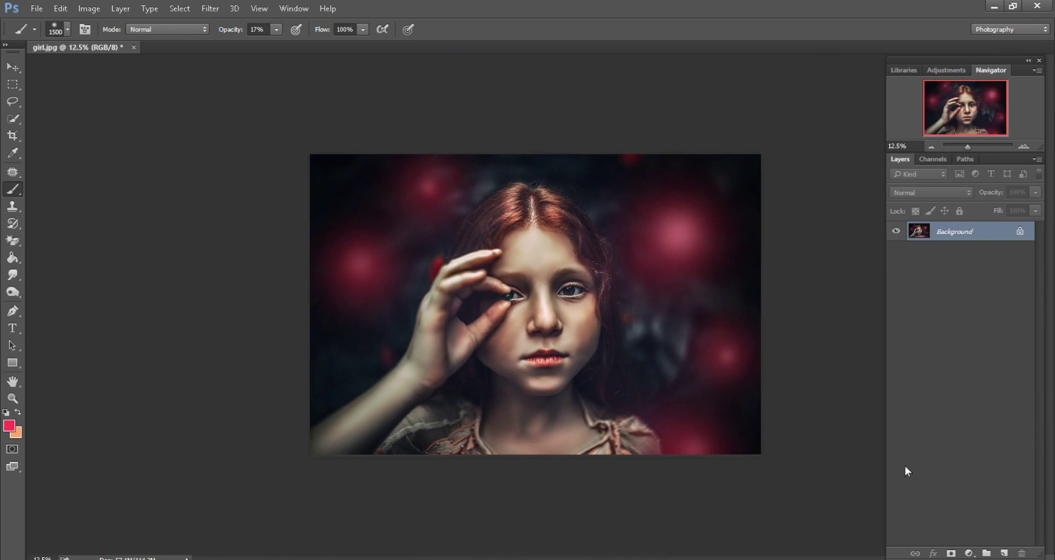